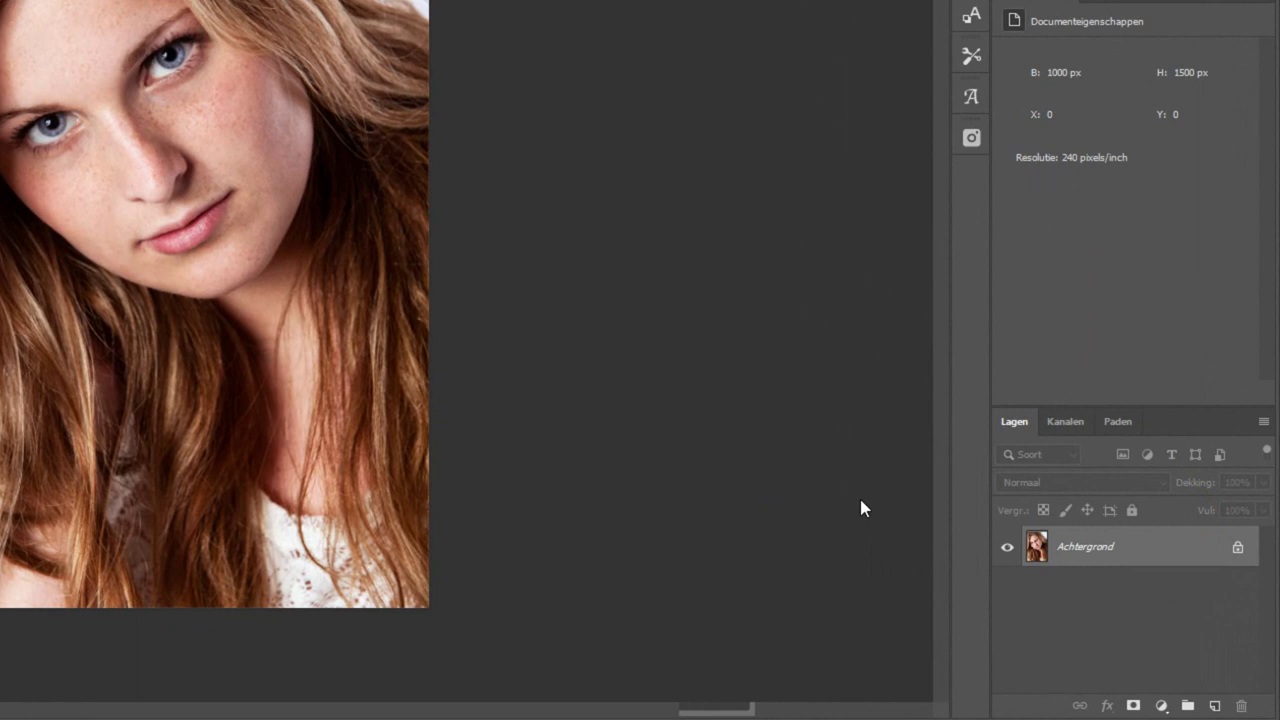
Step: Unlock the Achtergrond layer and enlarge the canvas by 100% width and height, anchored top-left
click(1237, 548)
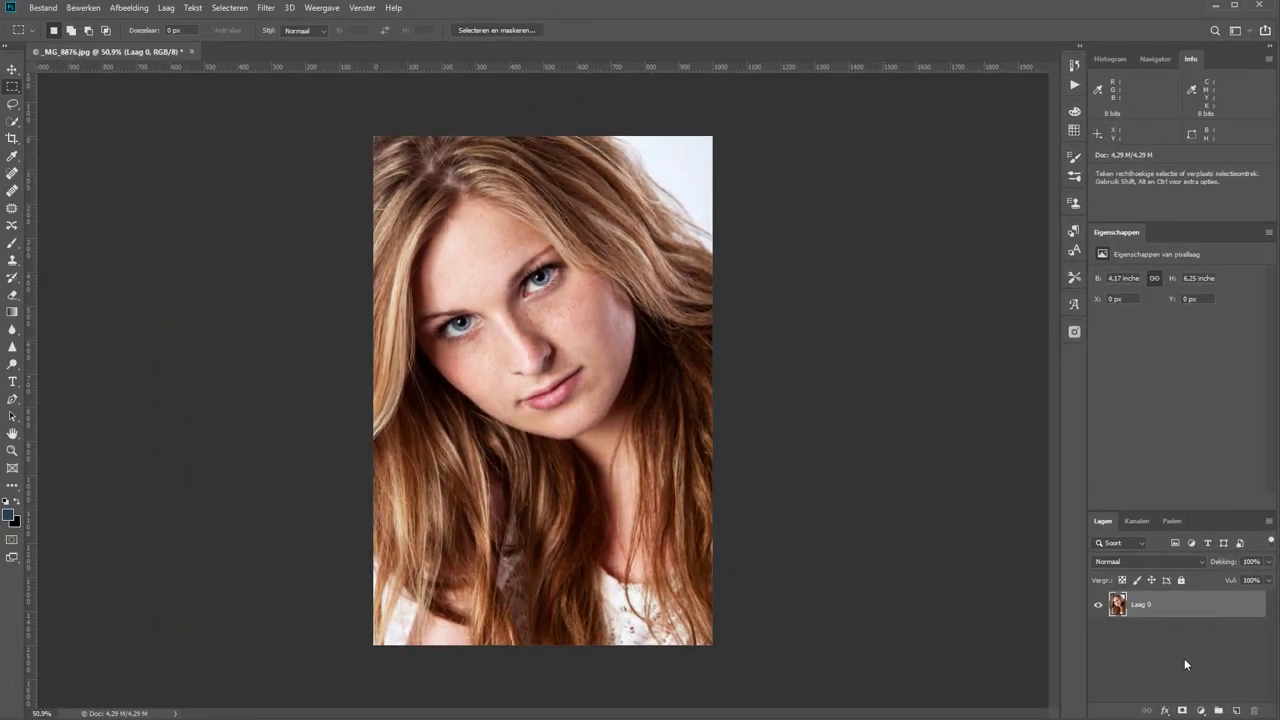
key(ctrl+alt+c)
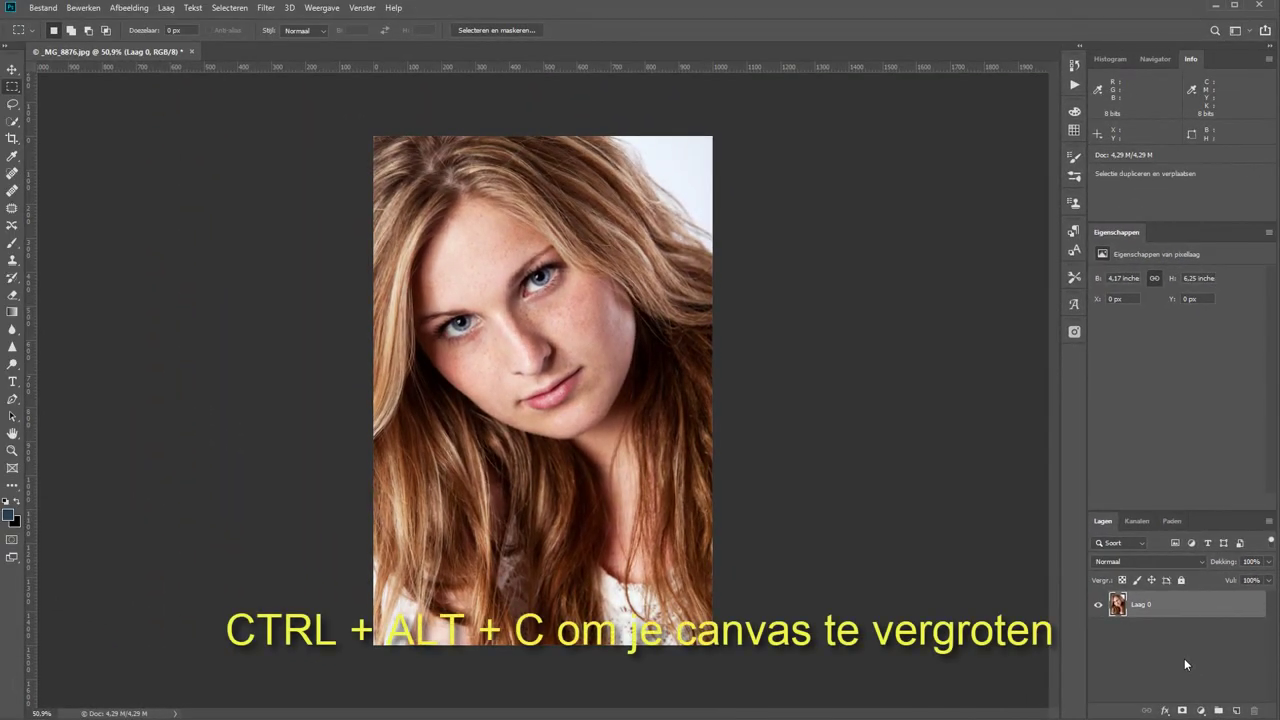
key(ctrl+alt+c)
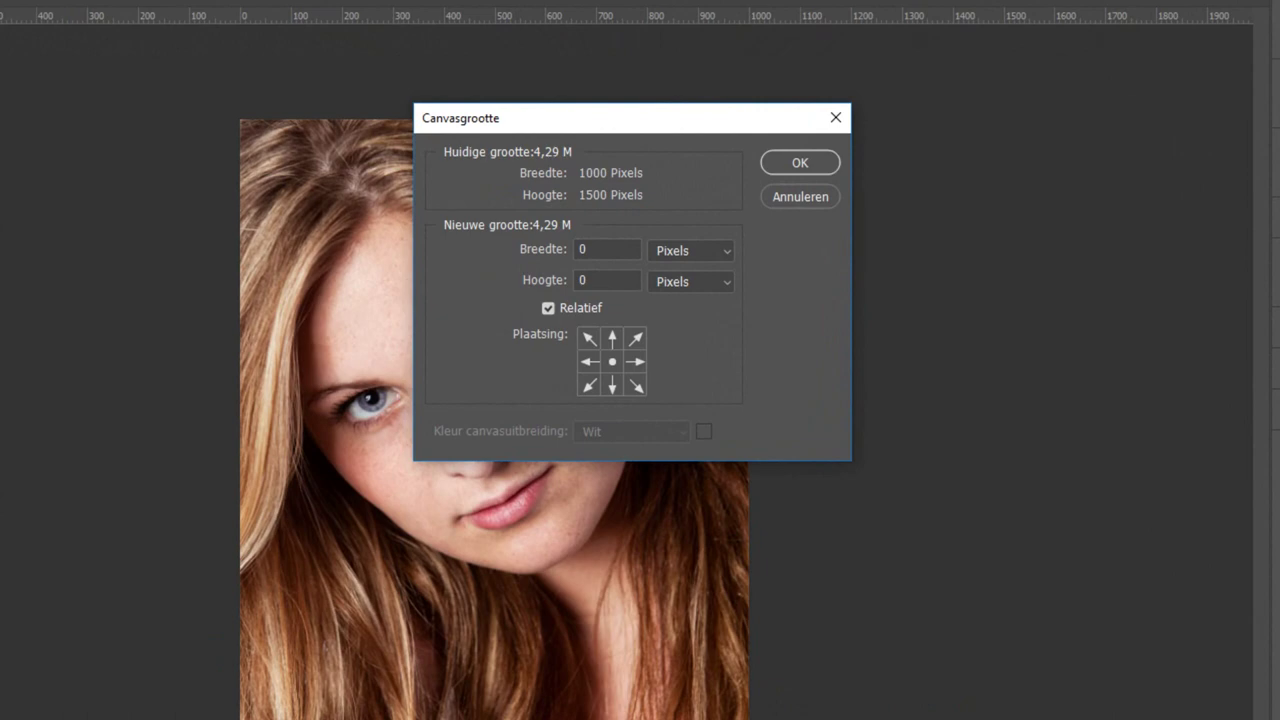
click(681, 250)
click(681, 271)
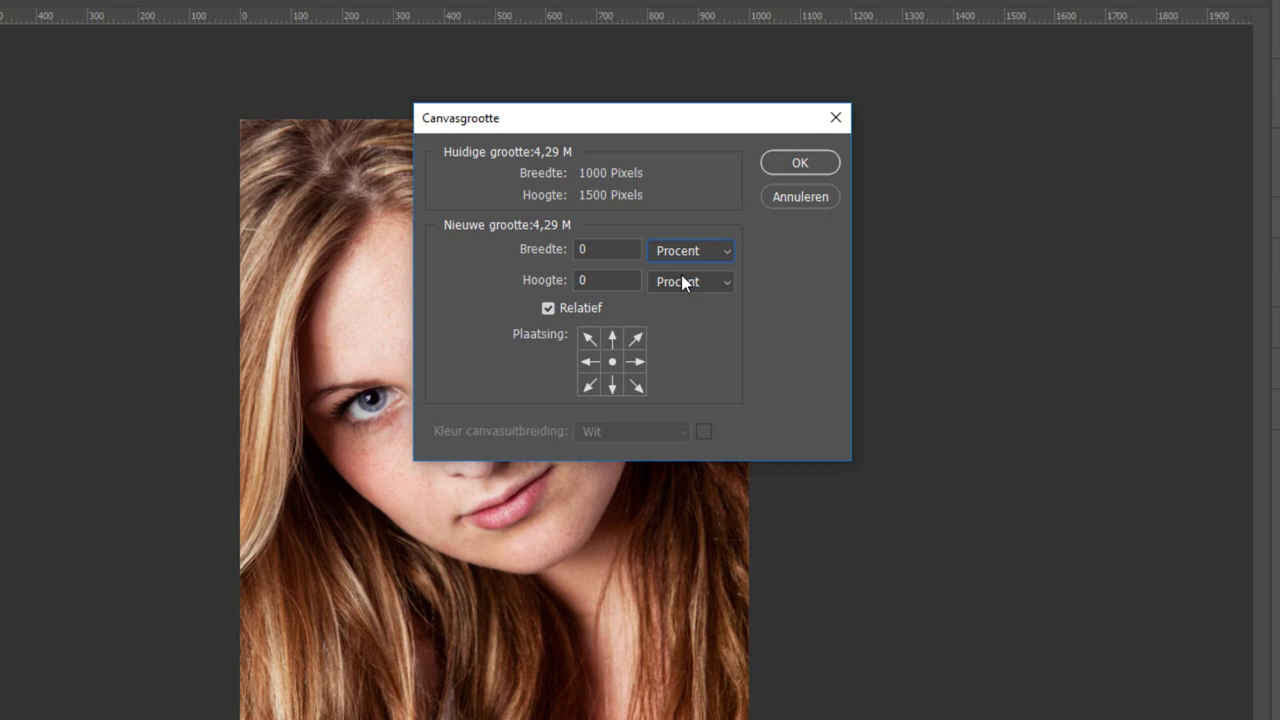
double_click(594, 254)
text(100)
key(Tab)
text(1)
text(00)
click(588, 339)
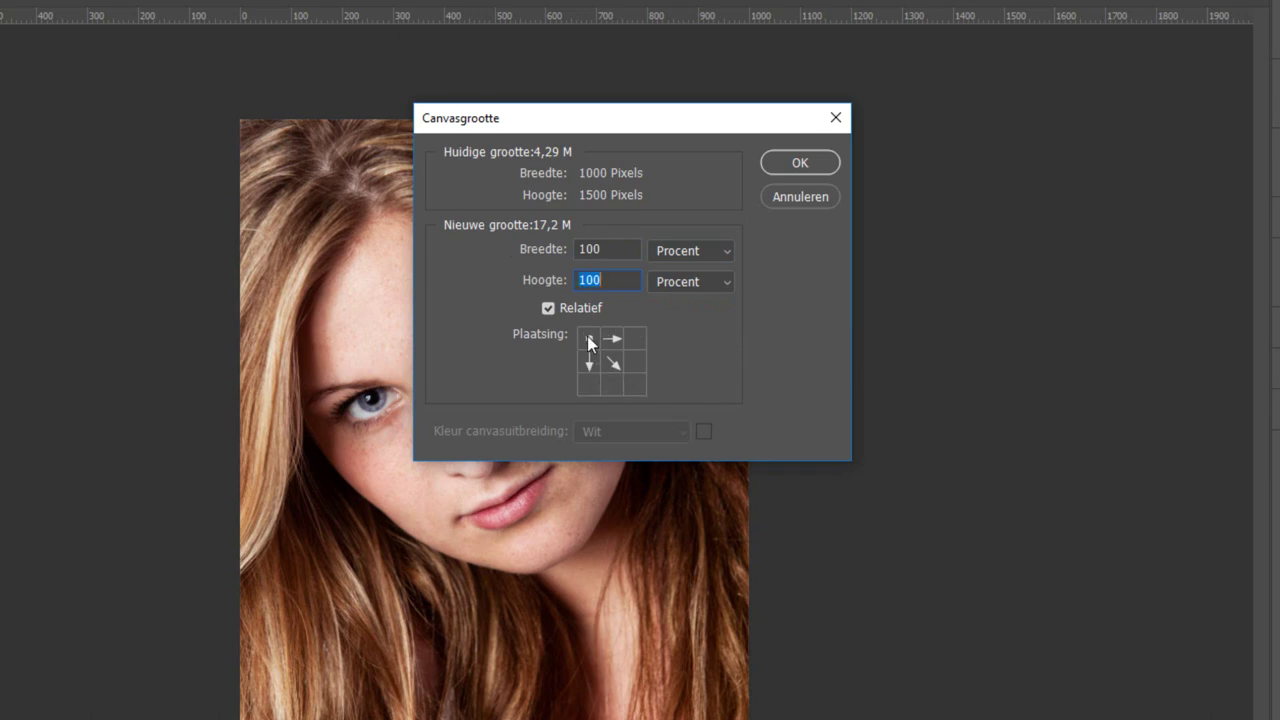
click(829, 163)
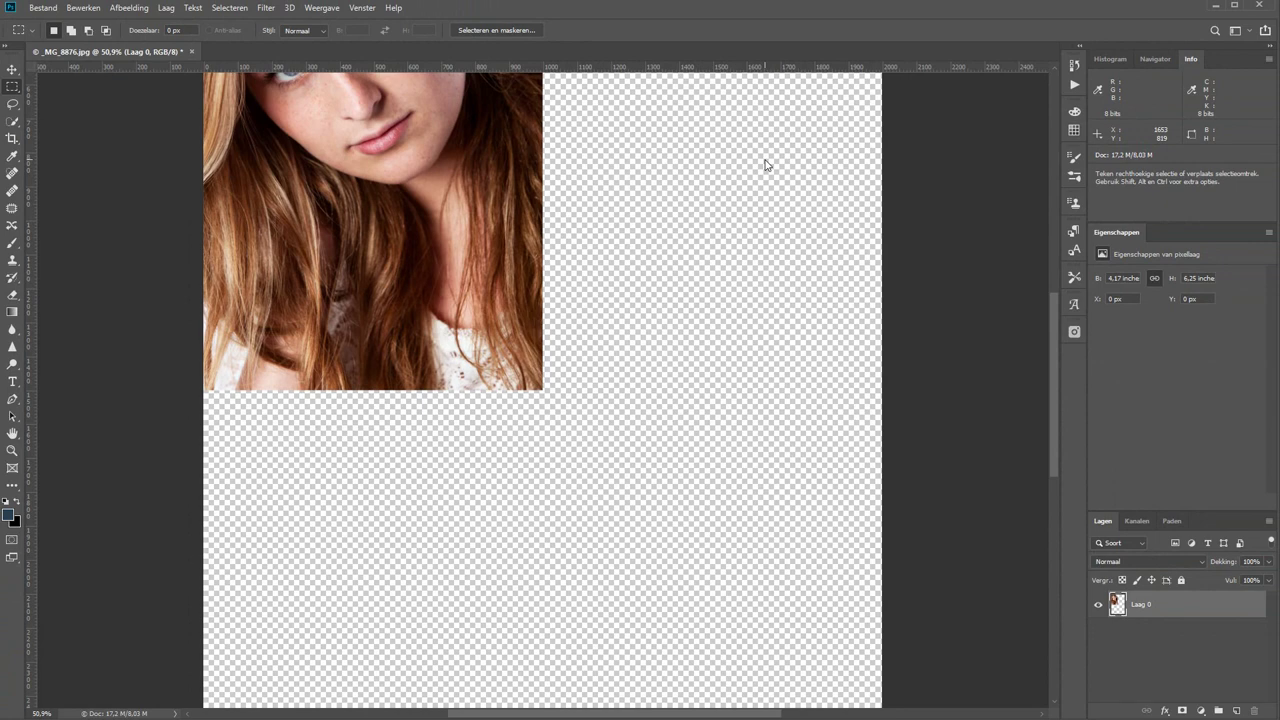
Step: Duplicate the portrait and move copies into the upper-right, lower-left and lower-right quadrants
key(ctrl+0)
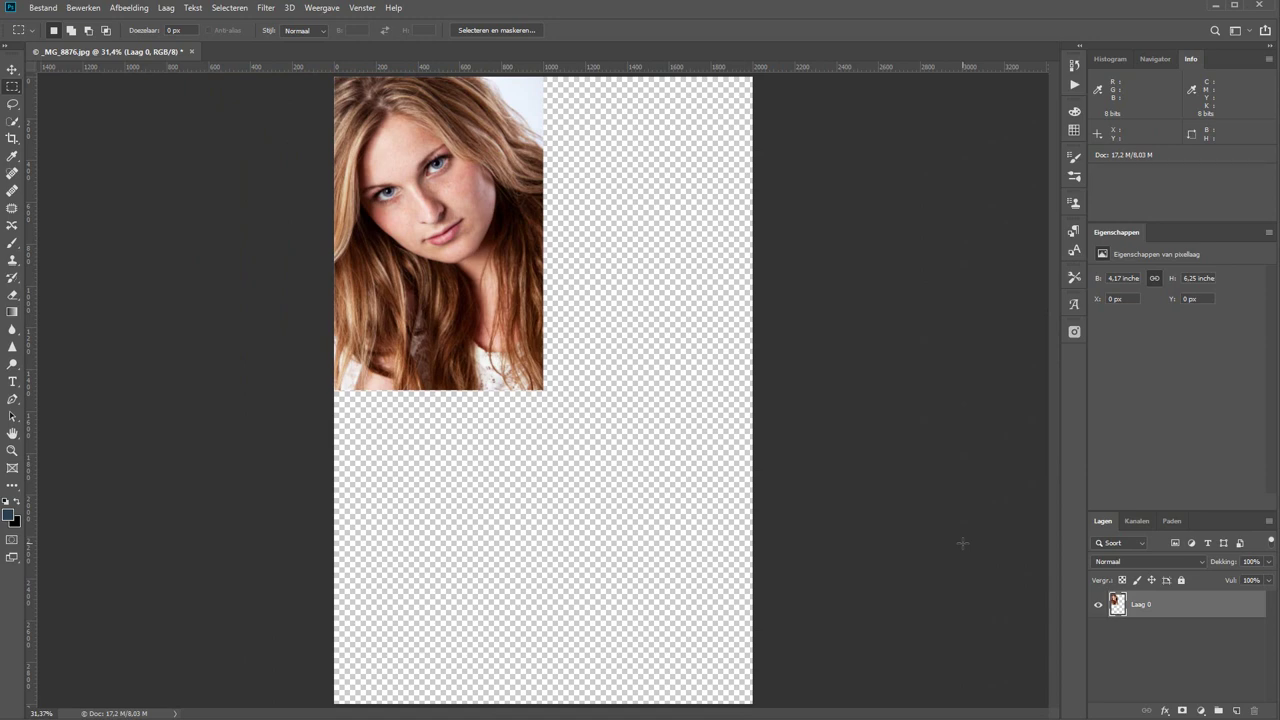
key(ctrl+j)
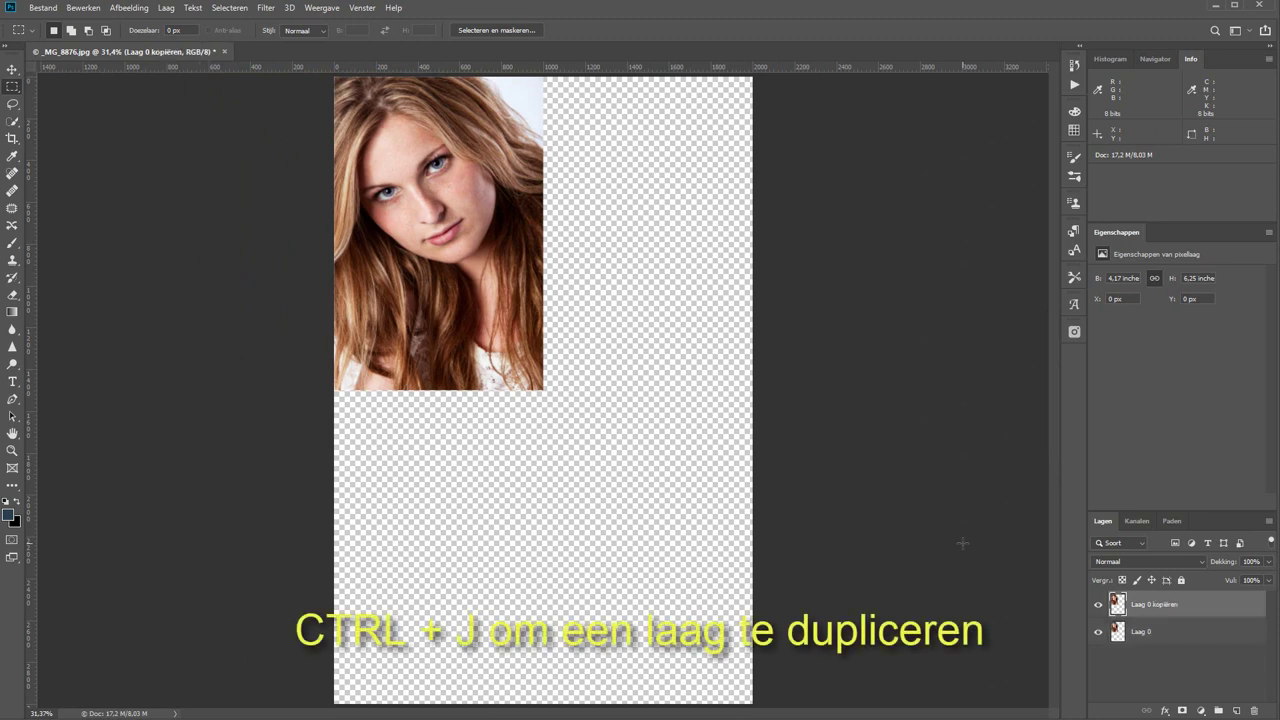
key(ctrl+j)
key(ctrl+j)
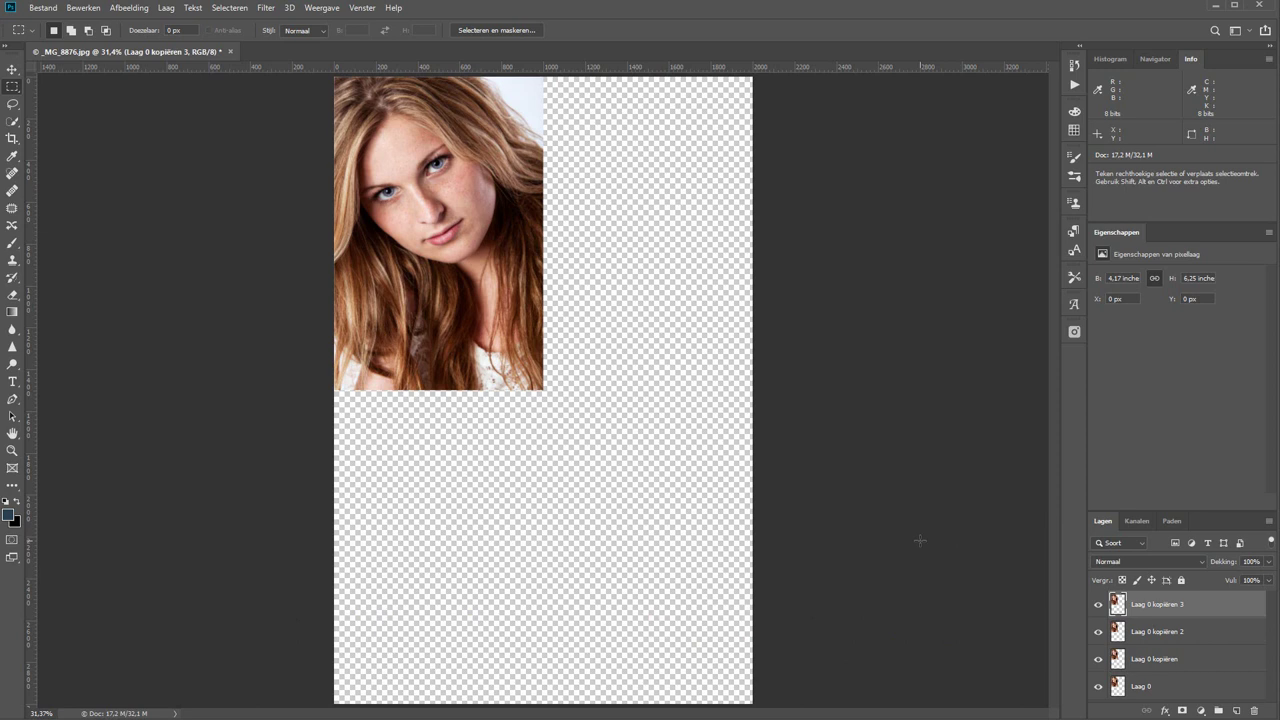
key(v)
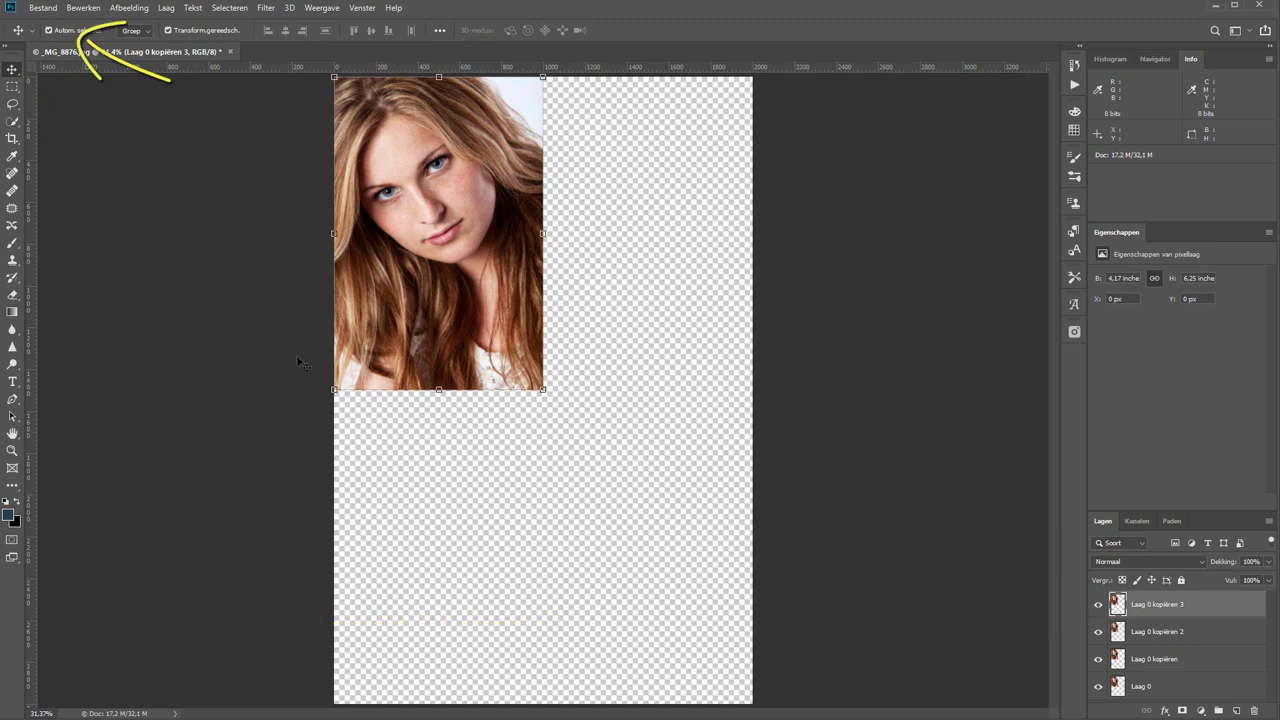
mouse_move(444, 195)
mouse_down()
mouse_move(640, 243)
mouse_move(649, 195)
mouse_up()
drag(458, 188, 457, 499)
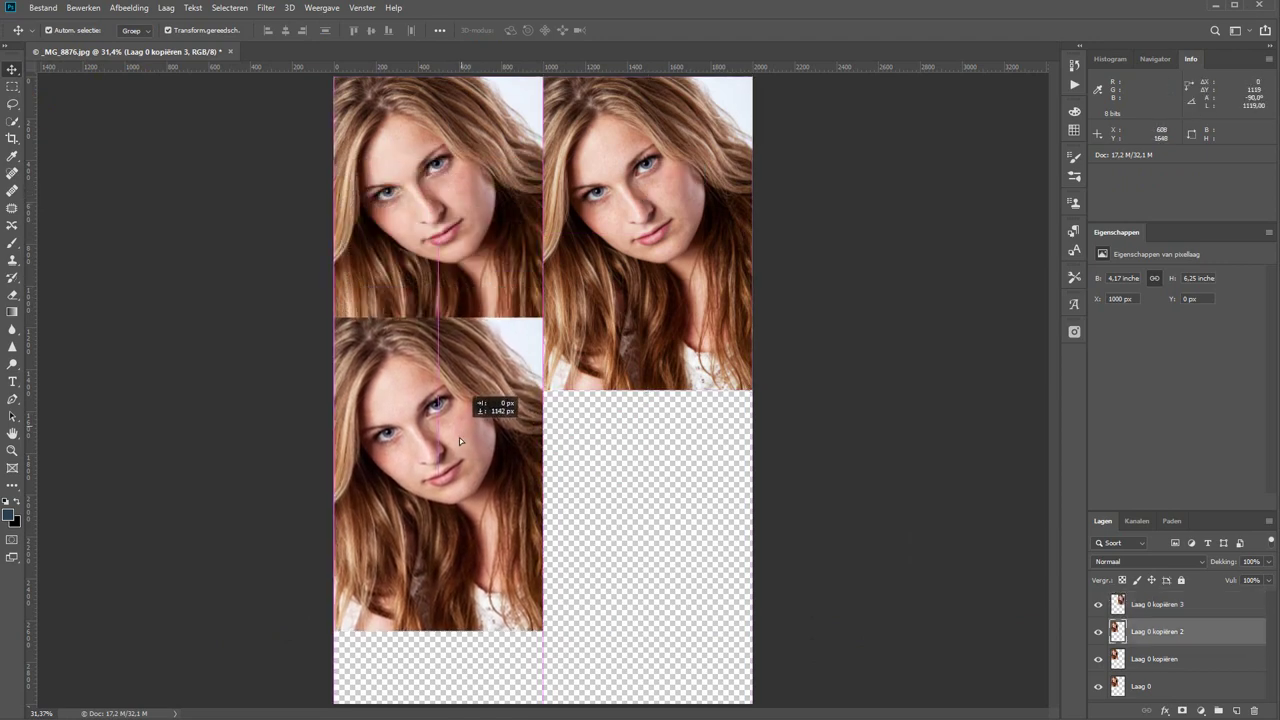
mouse_move(424, 180)
mouse_down()
mouse_move(622, 491)
mouse_move(637, 491)
mouse_up()
Step: Merge all four portrait layers into one layer with Ctrl+Shift+E
click(817, 445)
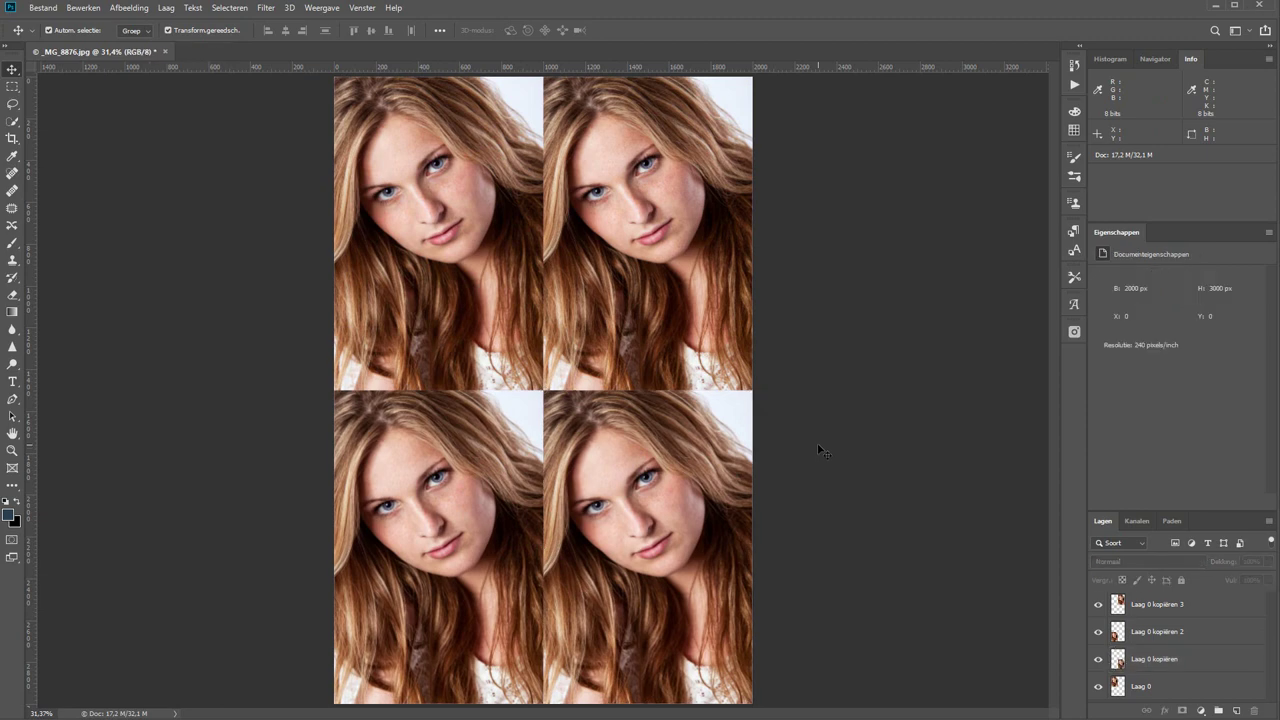
scroll(825, 424, down, 1)
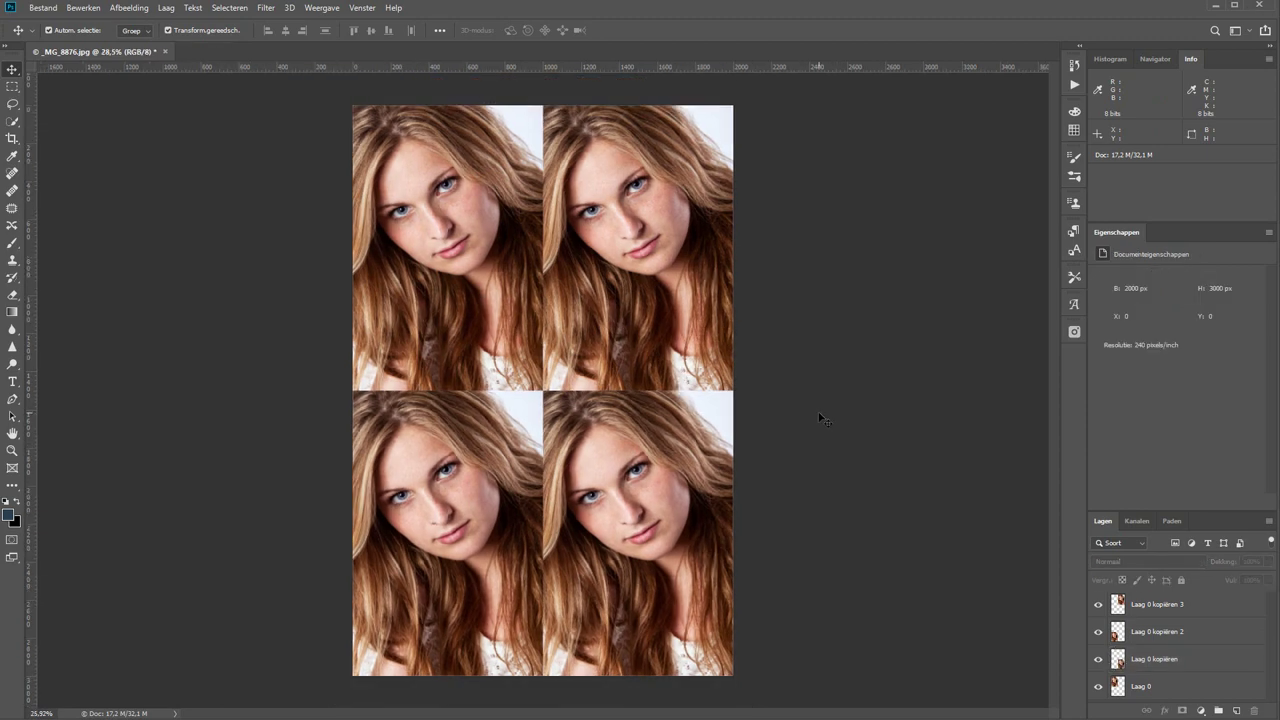
scroll(815, 422, down, 1)
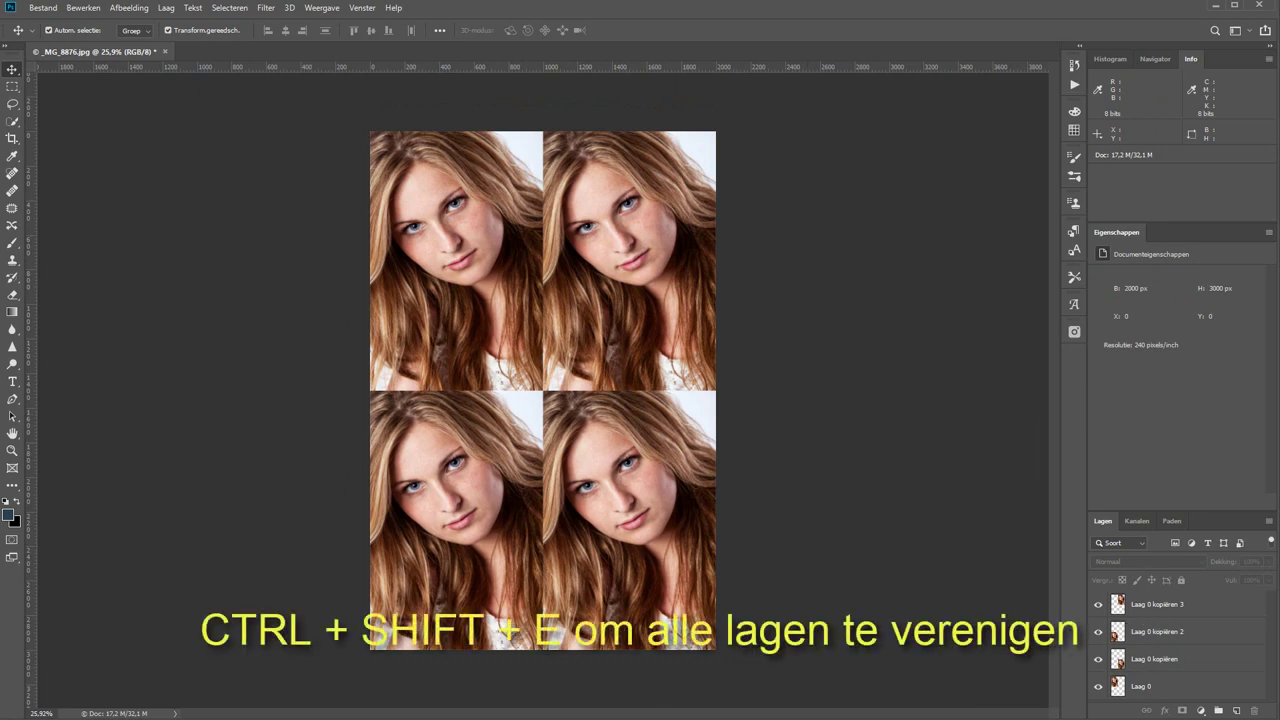
key(ctrl)
key(ctrl+shift+e)
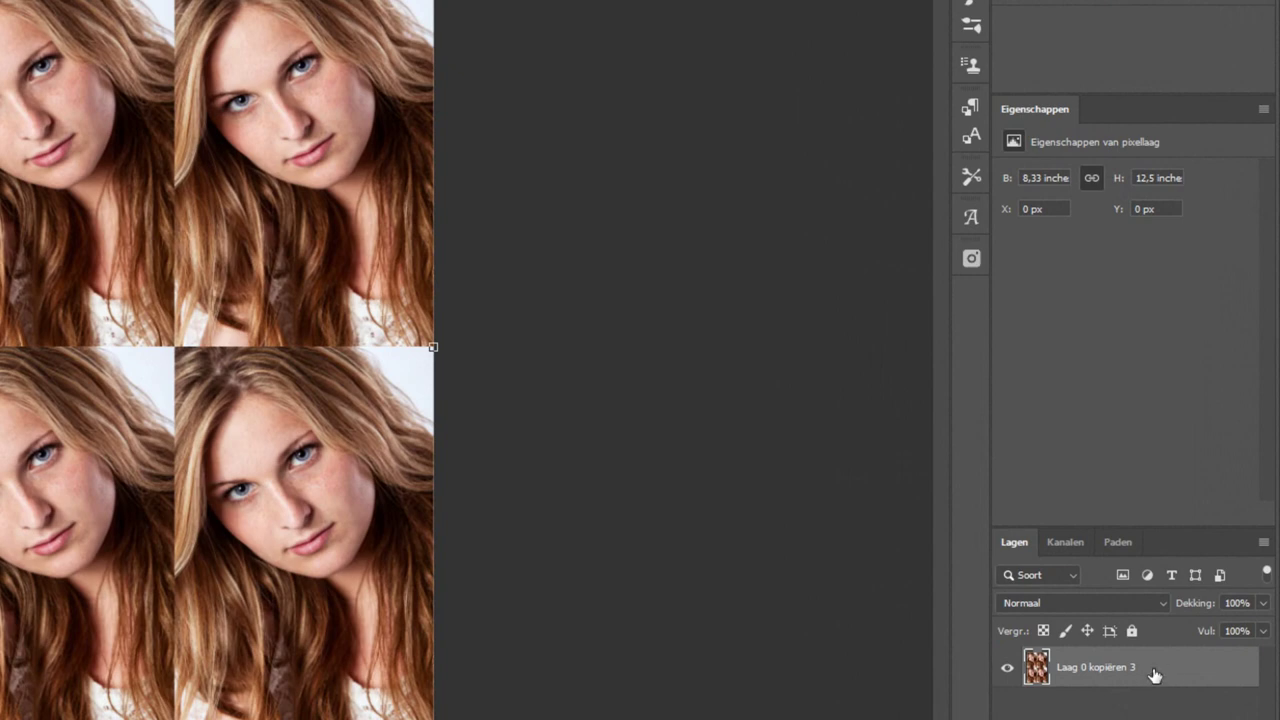
Step: Convert the merged layer Laag 0 kopiëren 3 into a smart object
right_click(1165, 674)
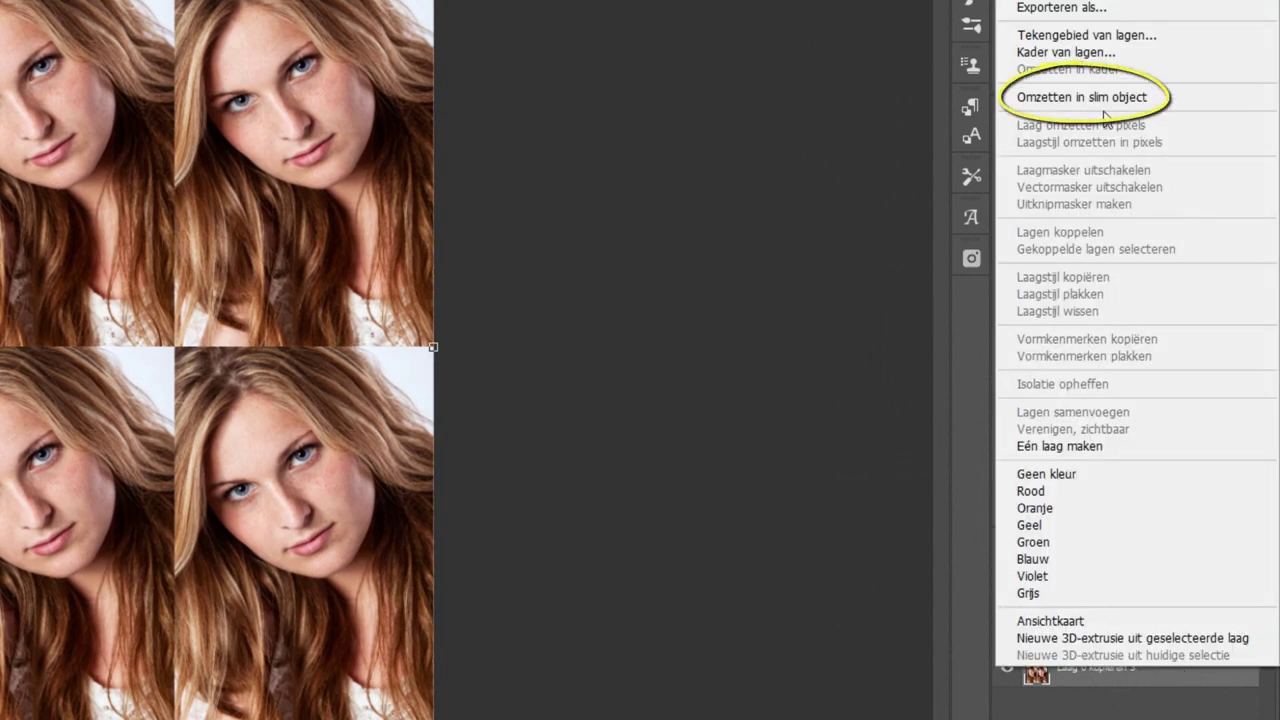
click(1020, 100)
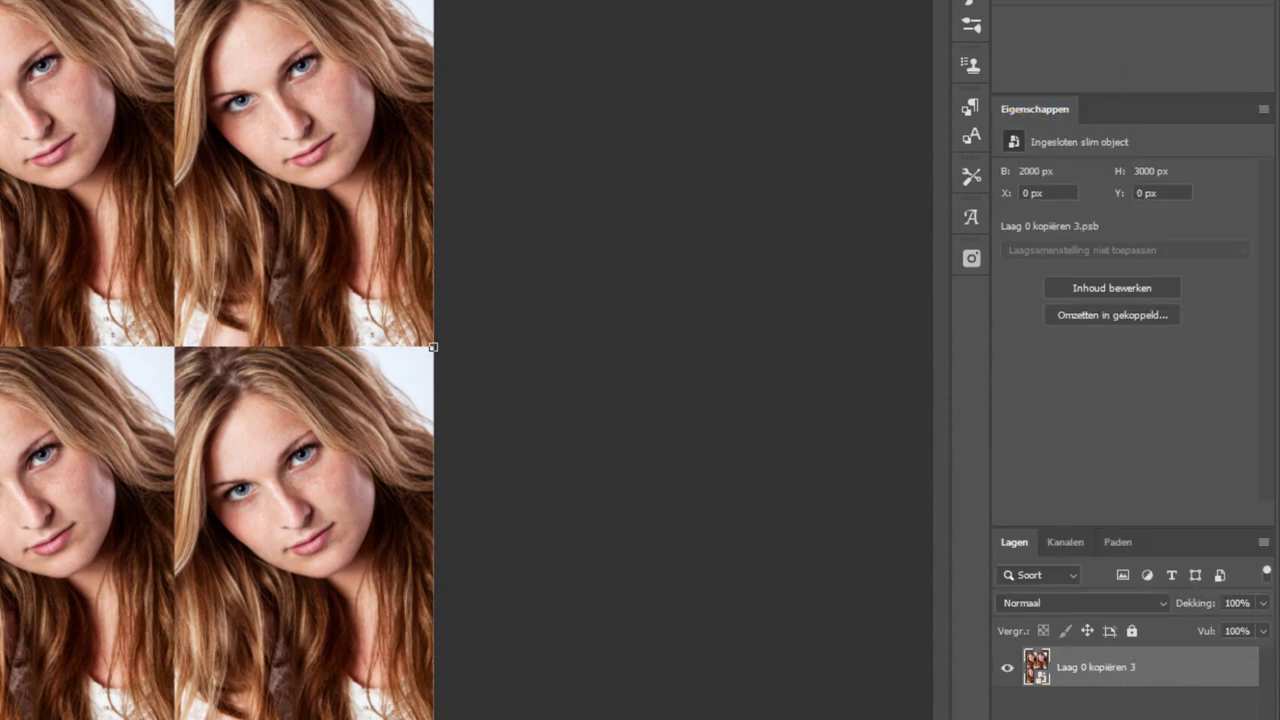
double_click(1037, 672)
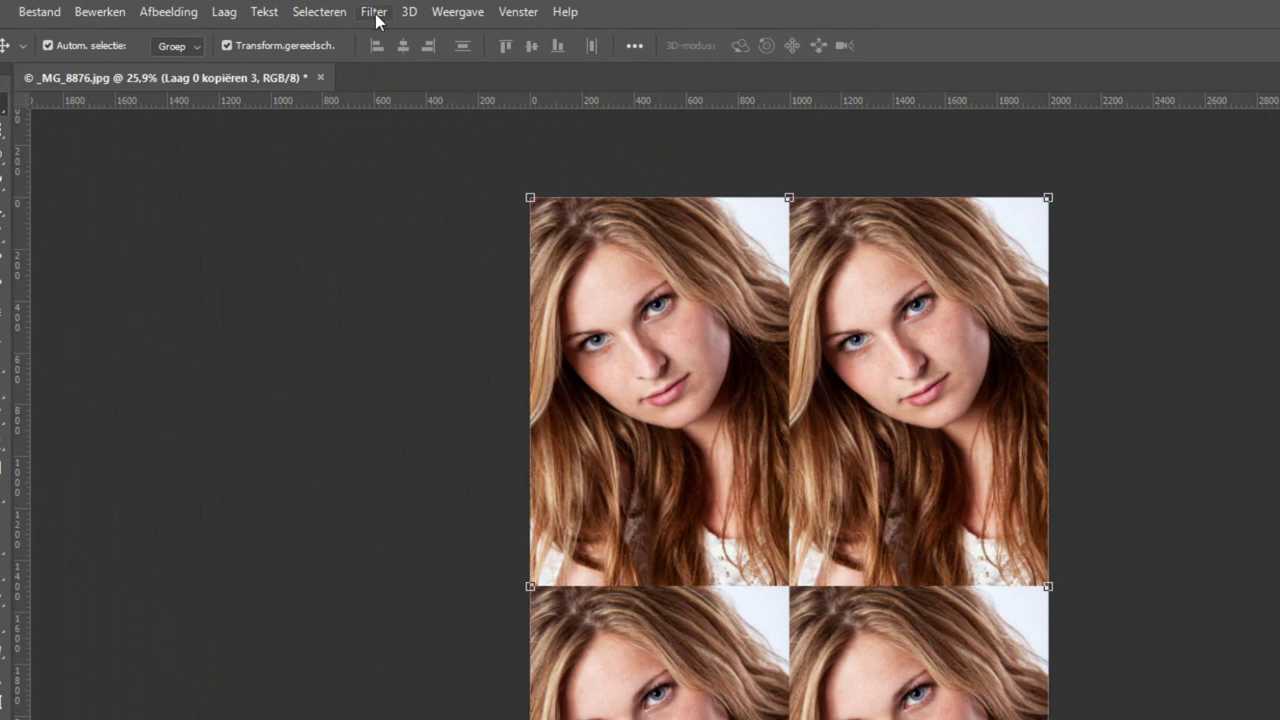
Step: Apply a Gaussiaans vervagen smart filter with a radius of 37.4 px
click(376, 14)
mouse_move(398, 352)
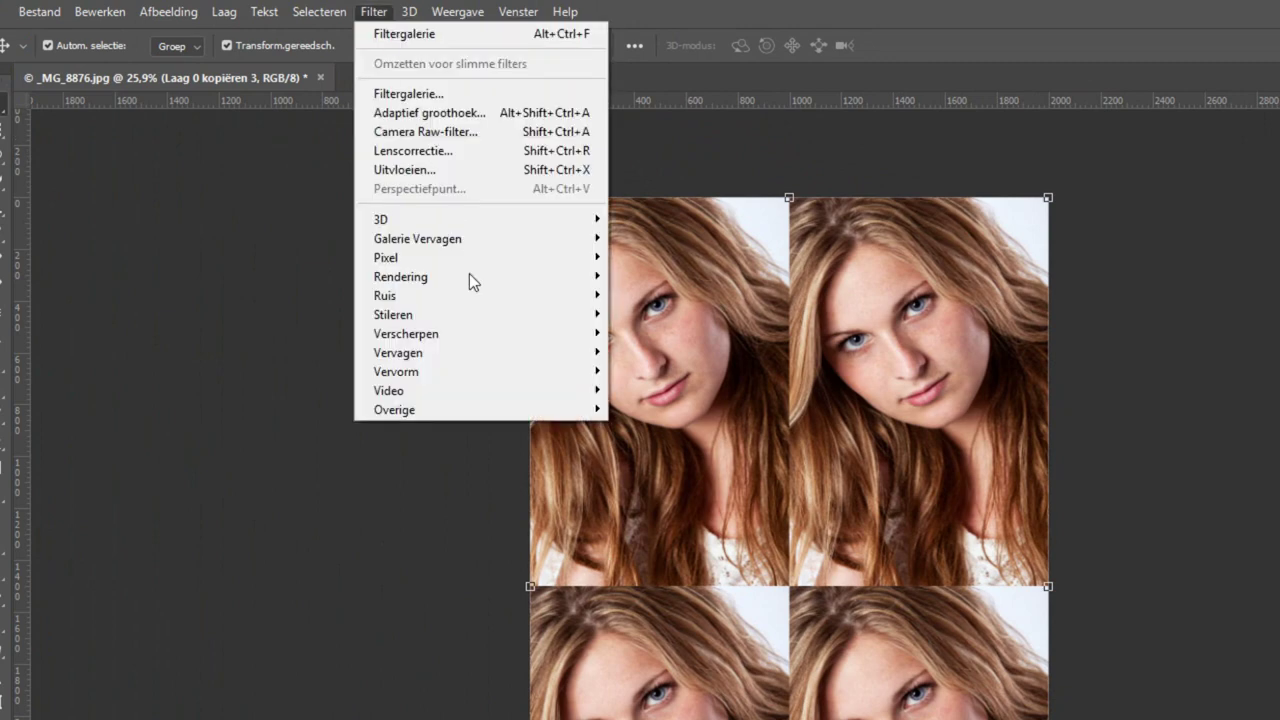
click(674, 371)
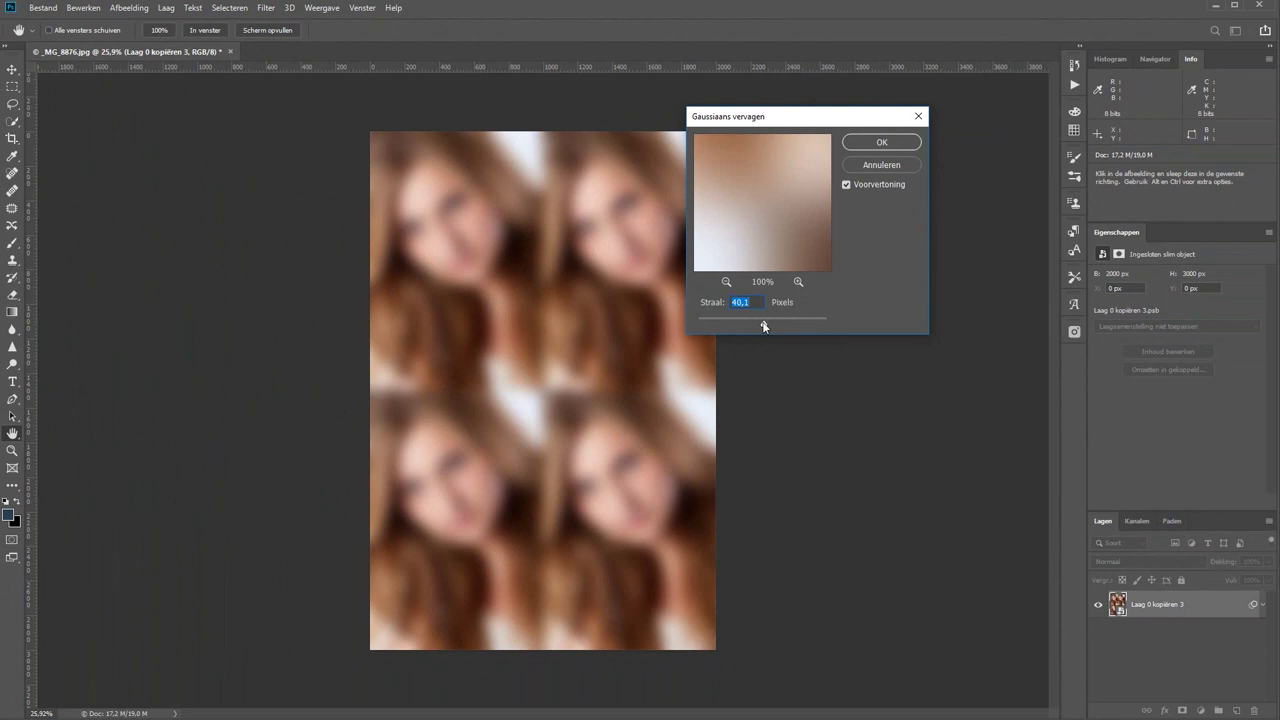
drag(752, 323, 763, 323)
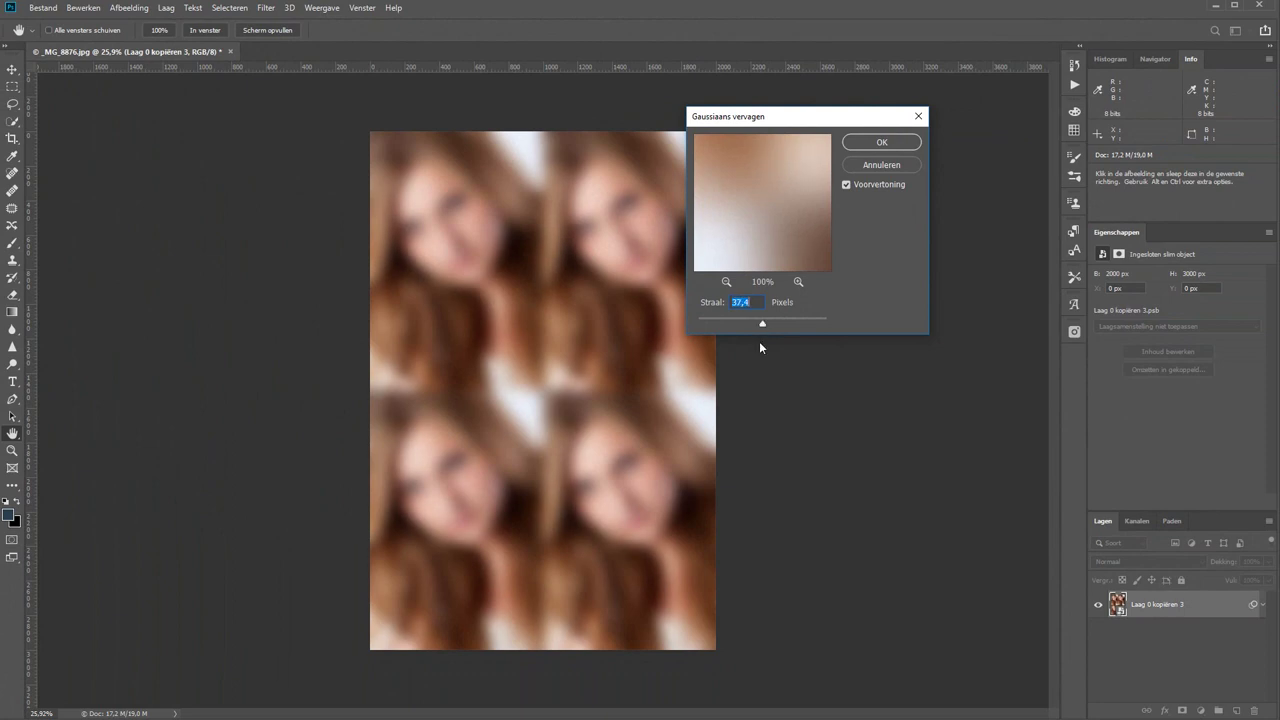
click(895, 145)
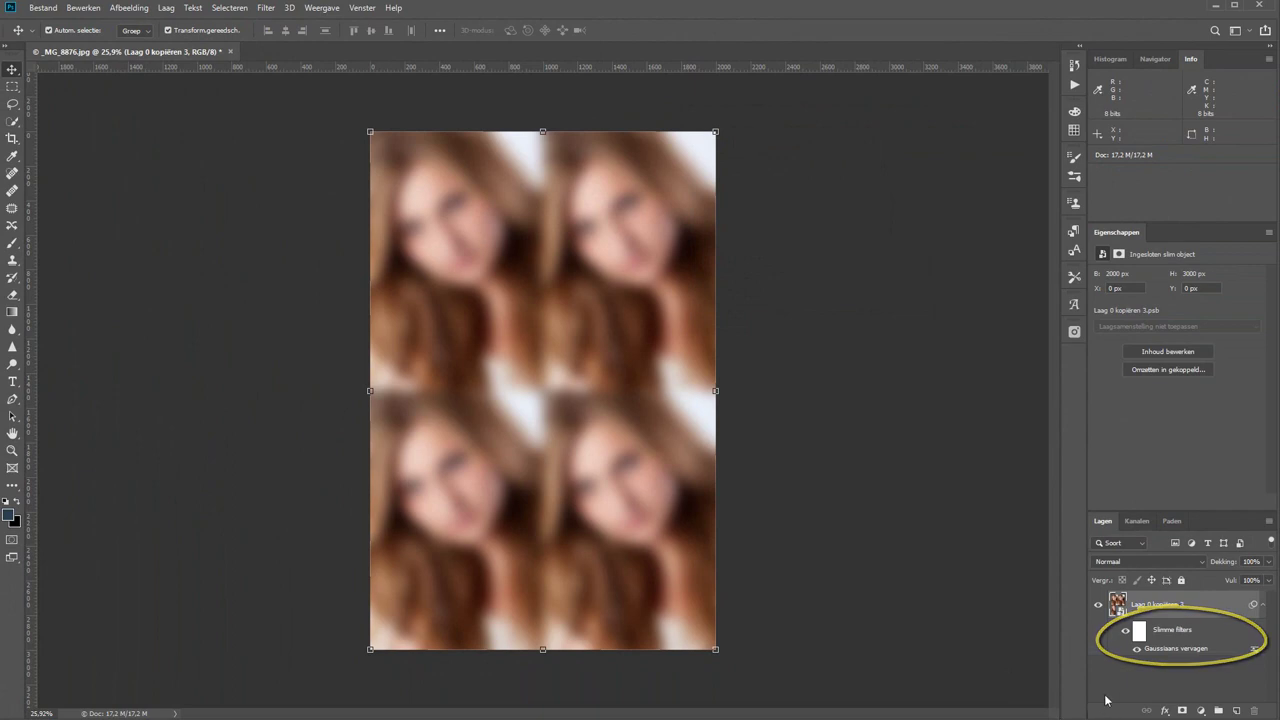
Step: Lower the Gaussian blur smart filter's radius to 6.0 px
double_click(1160, 649)
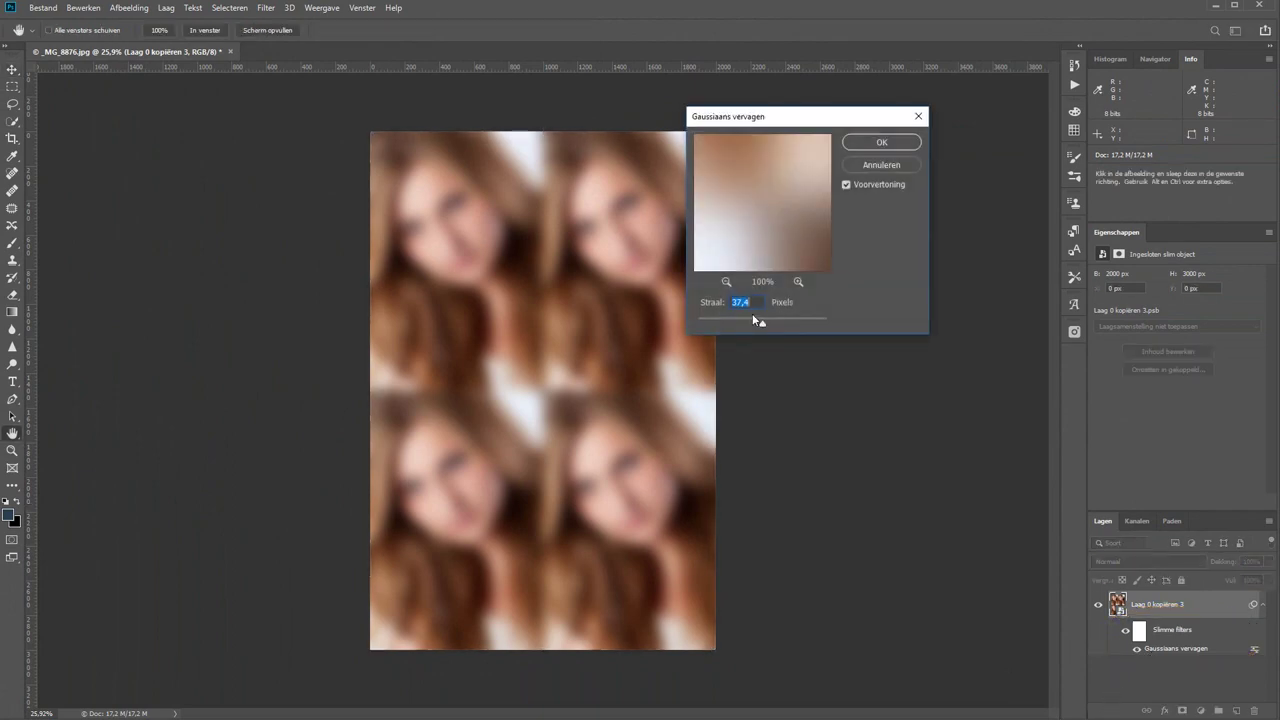
drag(742, 325, 731, 323)
click(877, 142)
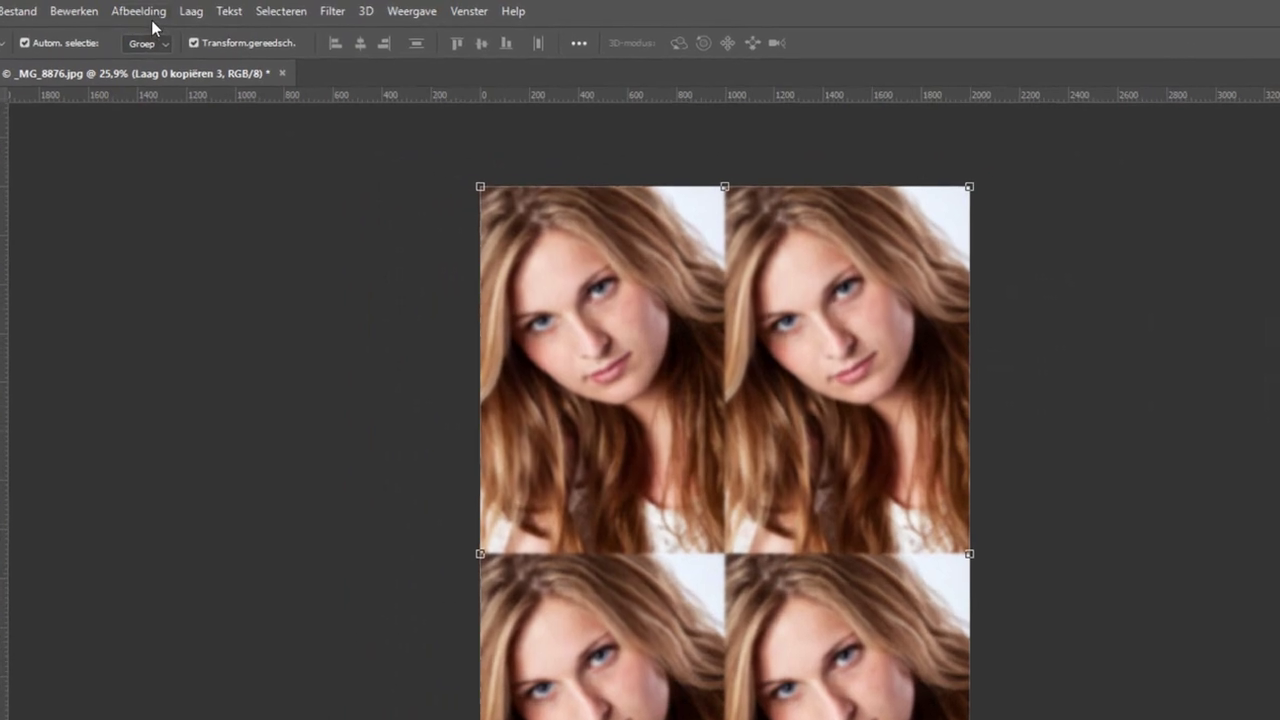
click(133, 9)
mouse_move(162, 64)
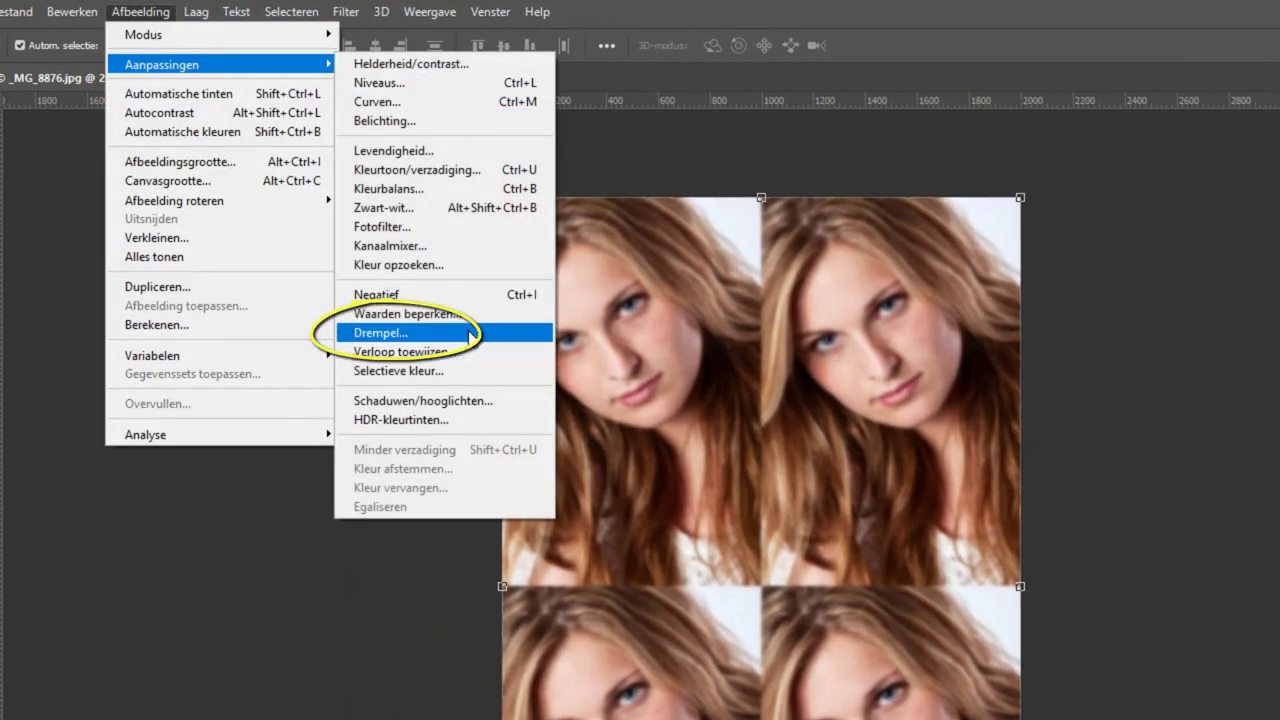
Step: Apply a Drempel threshold at level 121 to the portrait grid
click(470, 337)
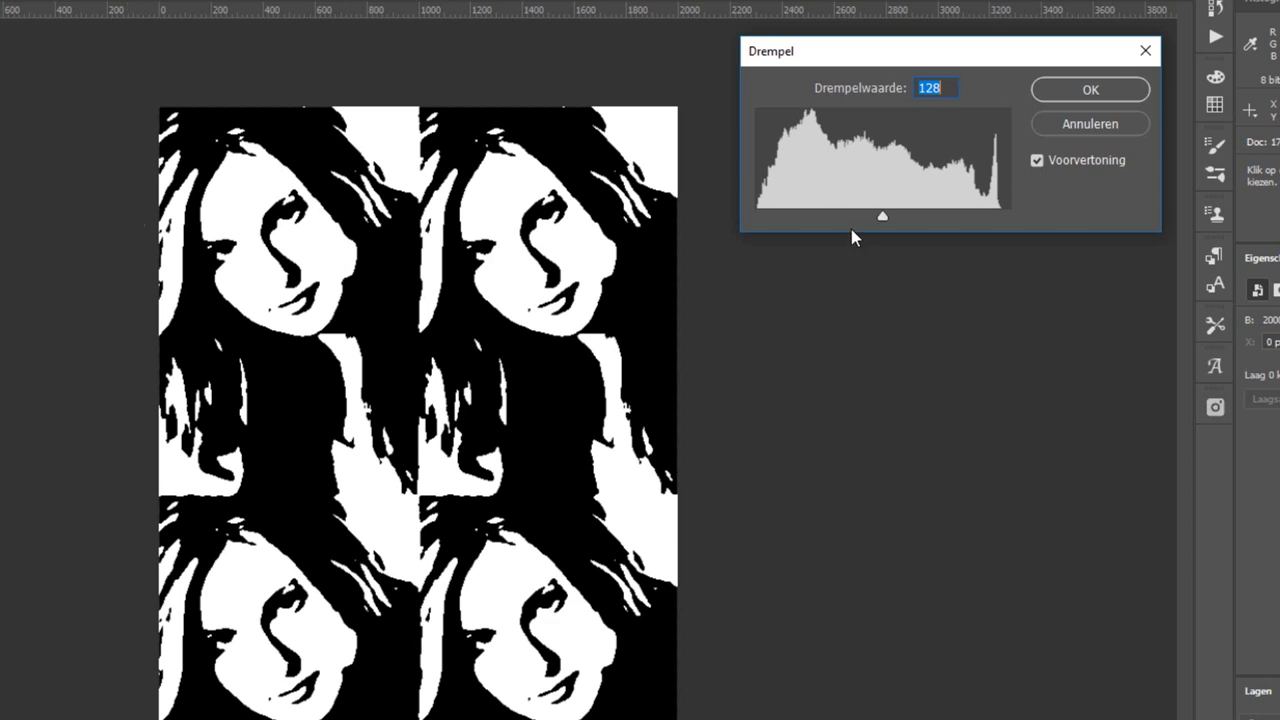
text(93)
mouse_move(849, 217)
mouse_down()
mouse_move(848, 229)
mouse_move(927, 222)
mouse_move(876, 226)
mouse_up()
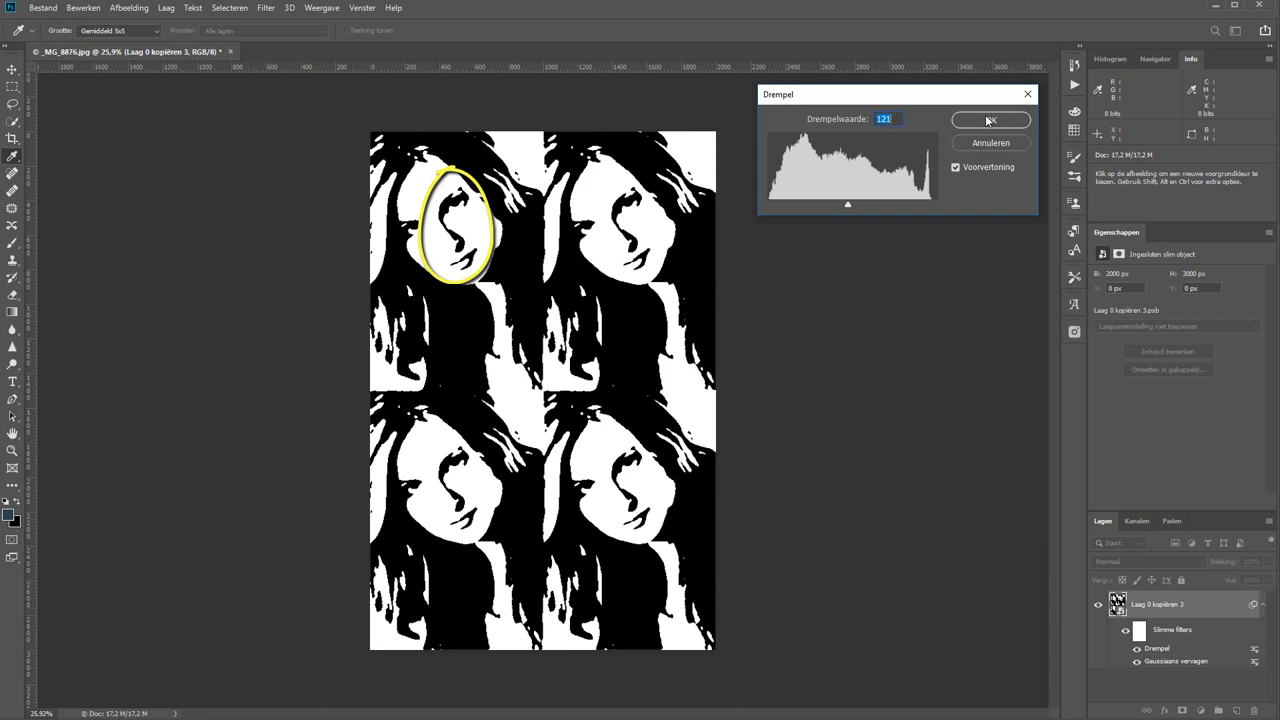
click(987, 120)
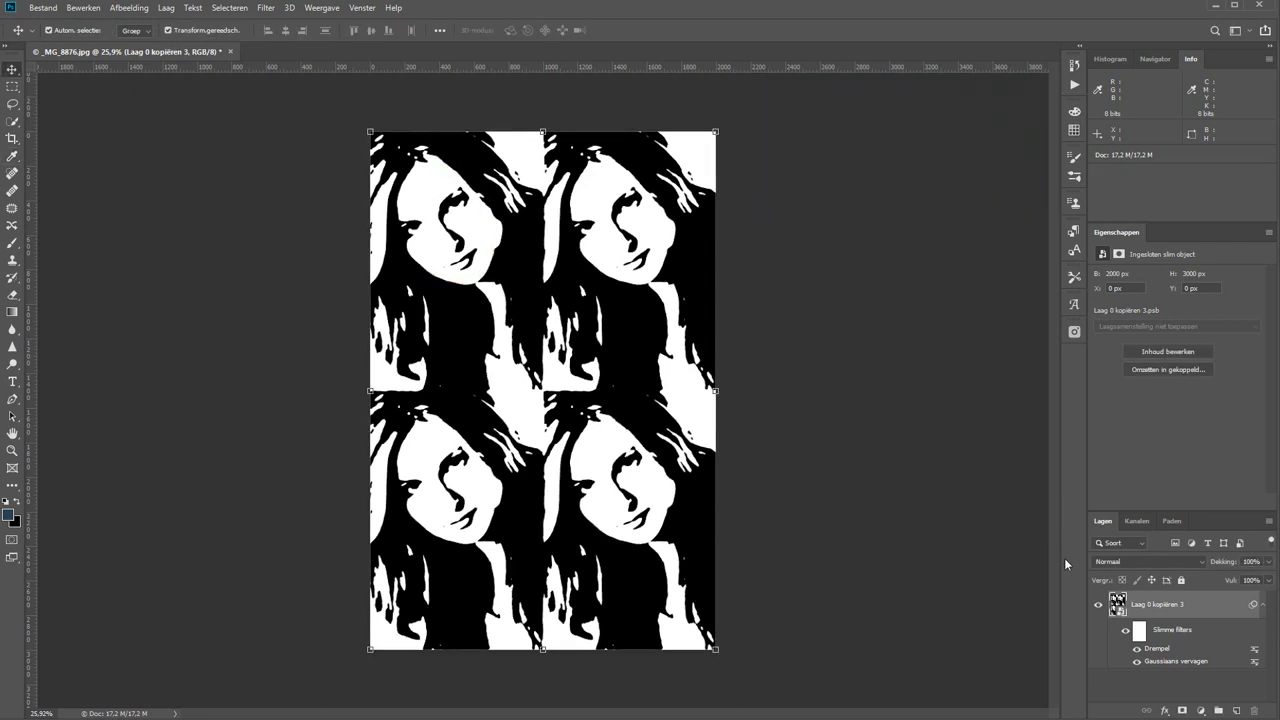
Step: Retune the Gaussian blur radius, trying 52.4 px, then smaller values down to the minimum
double_click(1170, 661)
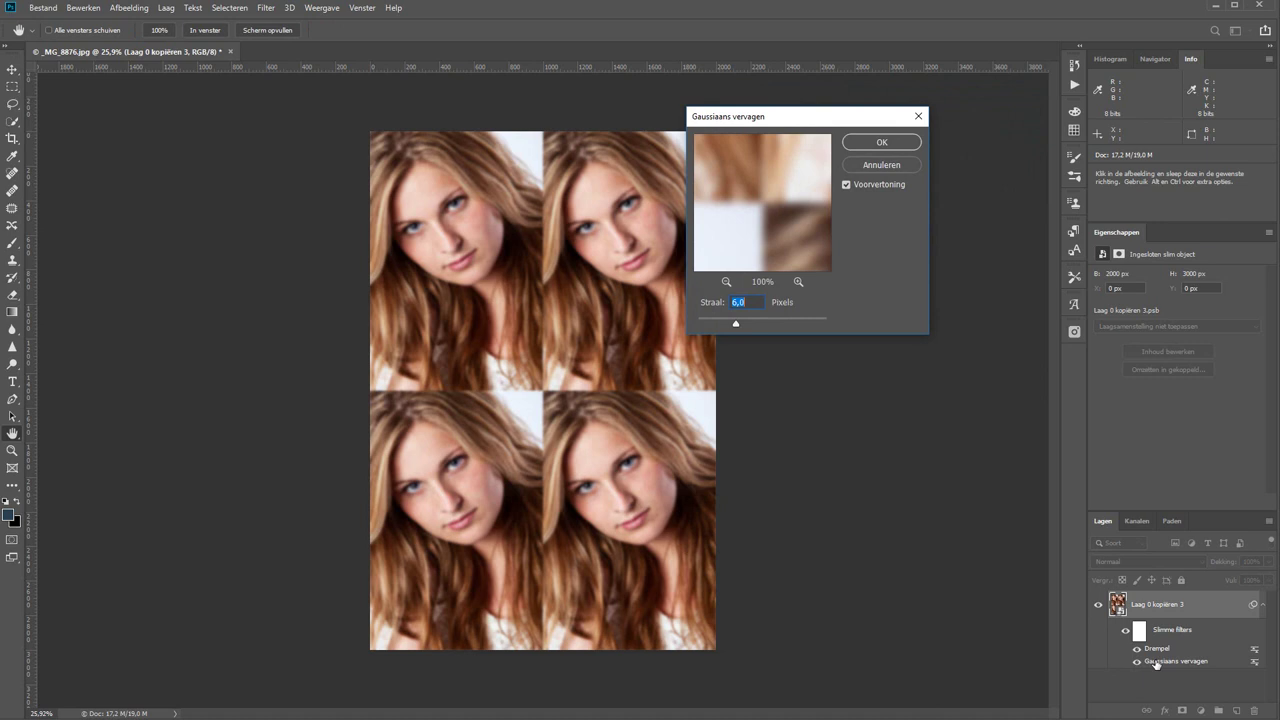
click(770, 322)
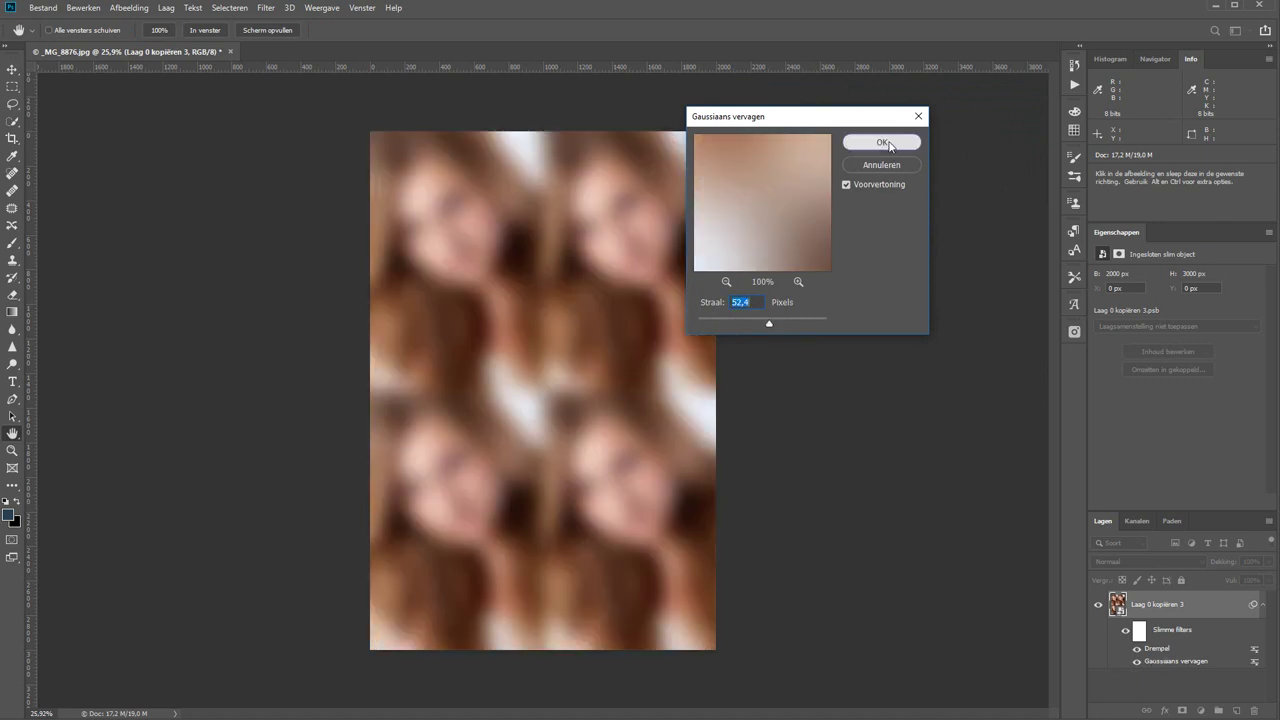
click(884, 143)
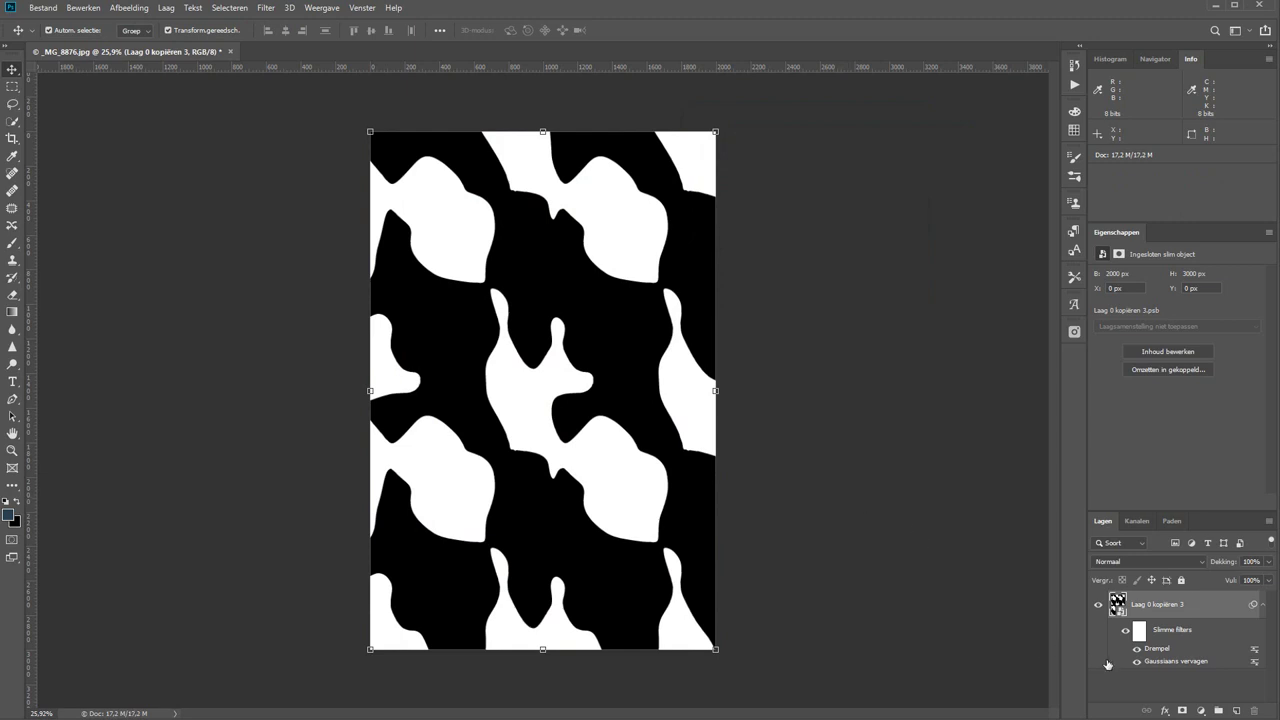
double_click(1170, 662)
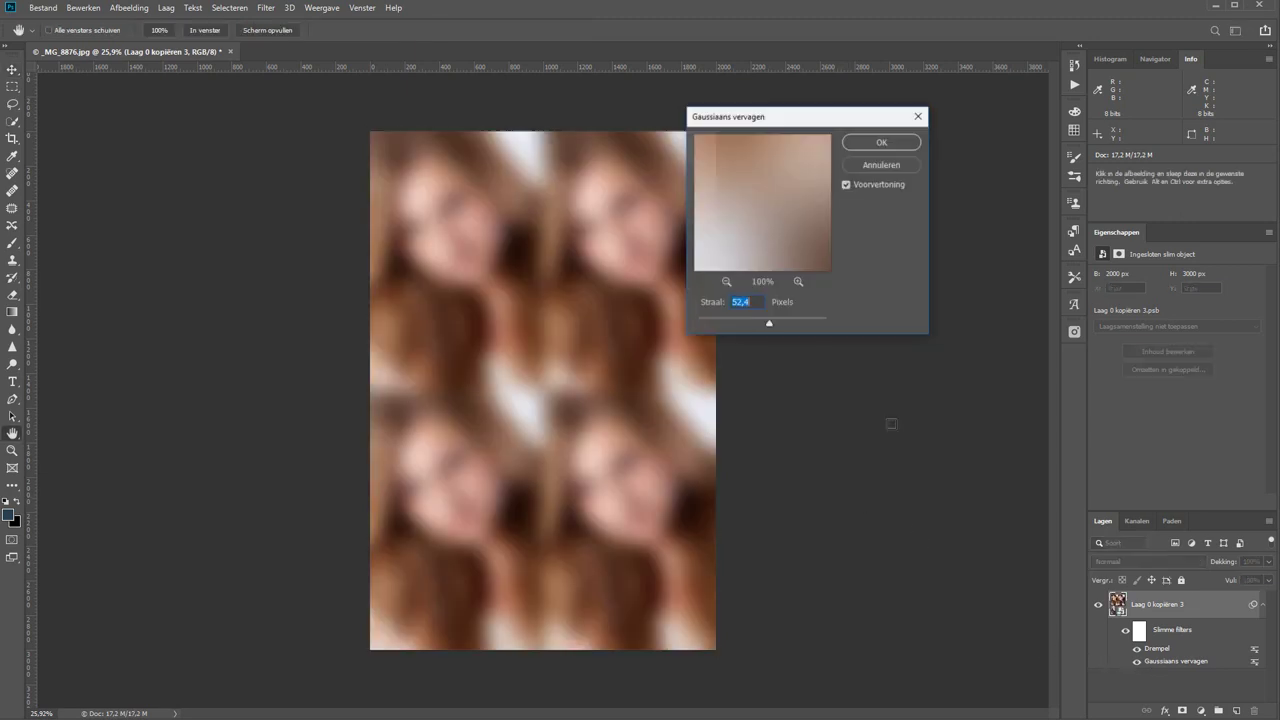
mouse_move(767, 321)
mouse_down()
mouse_move(742, 323)
mouse_move(758, 319)
mouse_up()
click(858, 143)
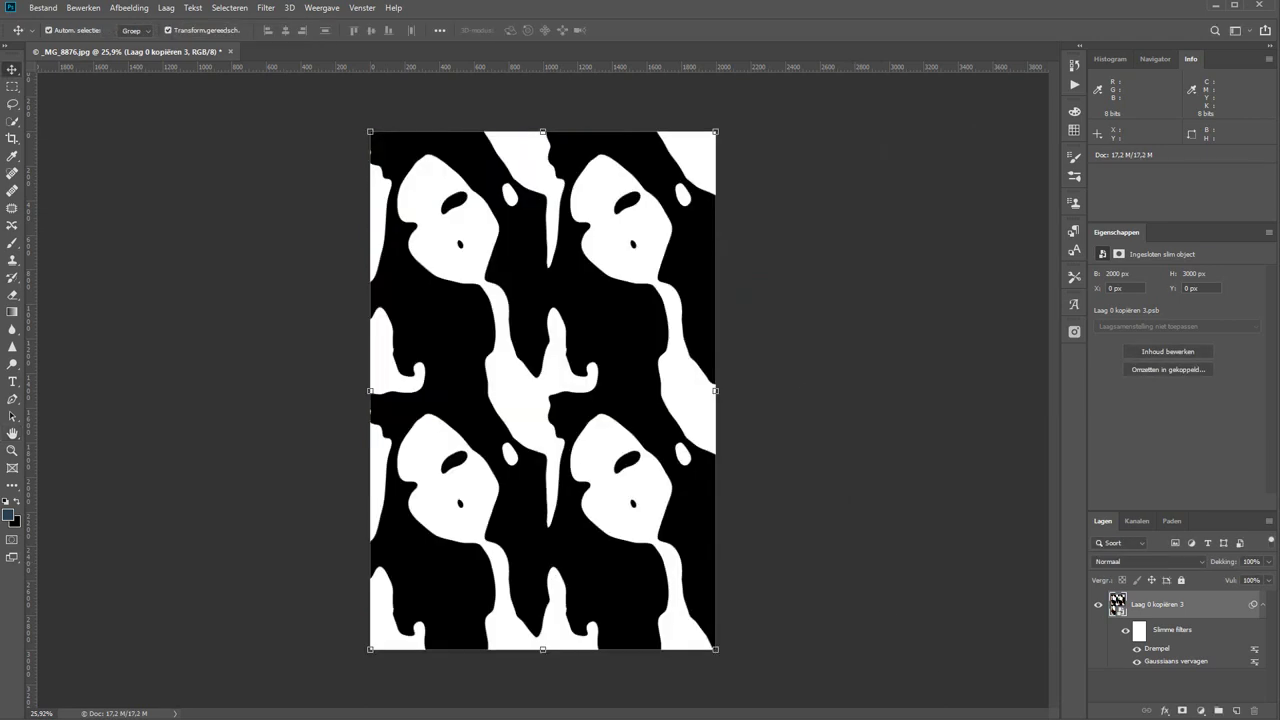
double_click(1162, 665)
drag(758, 319, 698, 323)
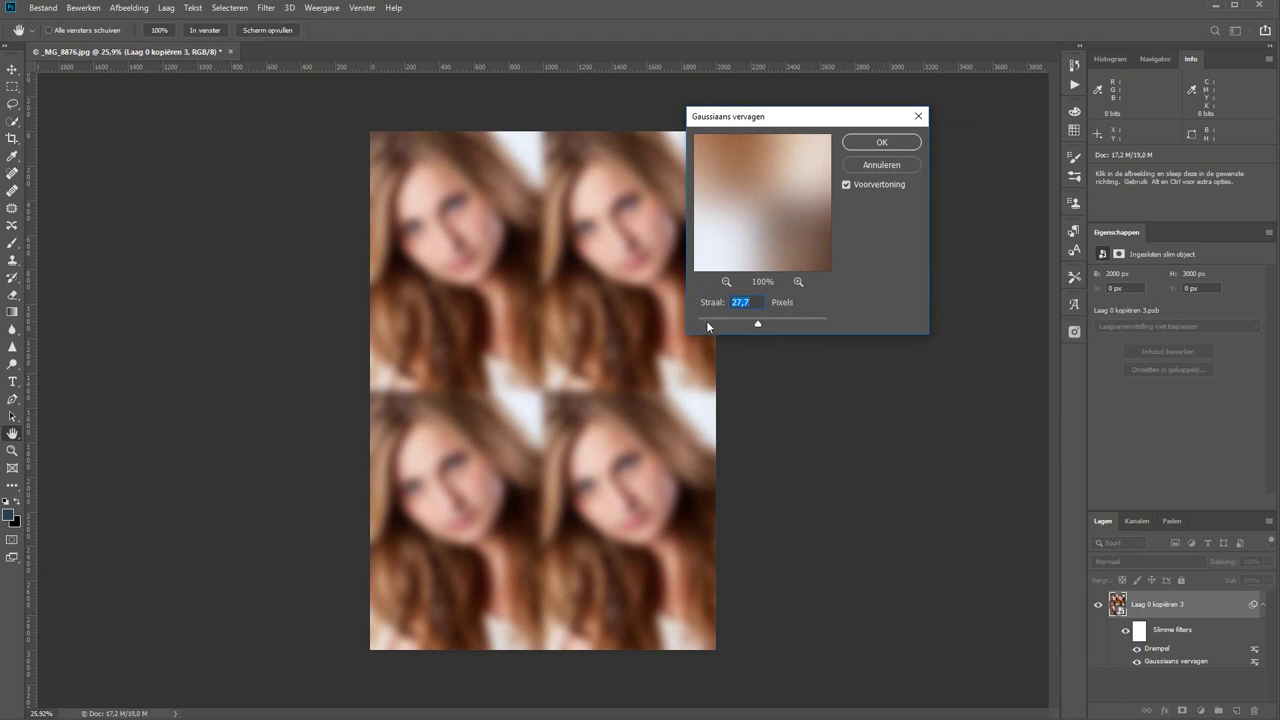
click(880, 142)
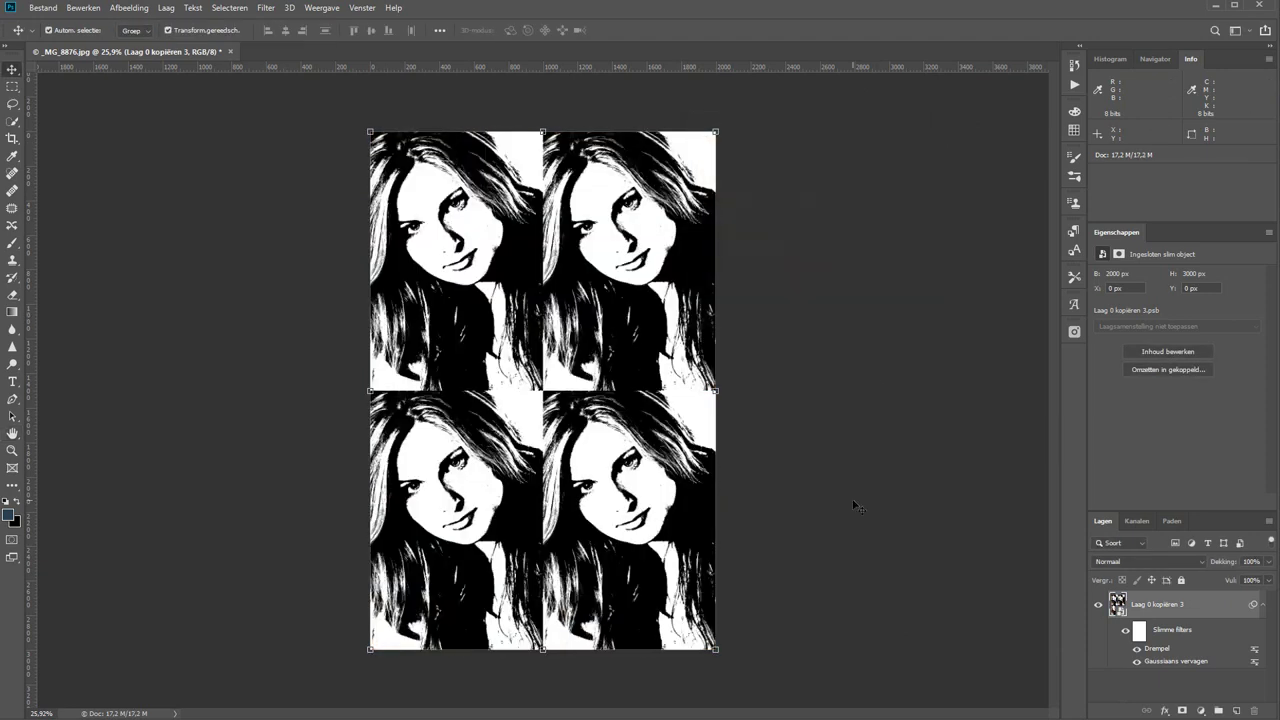
Step: Set the Gaussian blur radius to 20 and reapply the filter
double_click(1165, 663)
text(2)
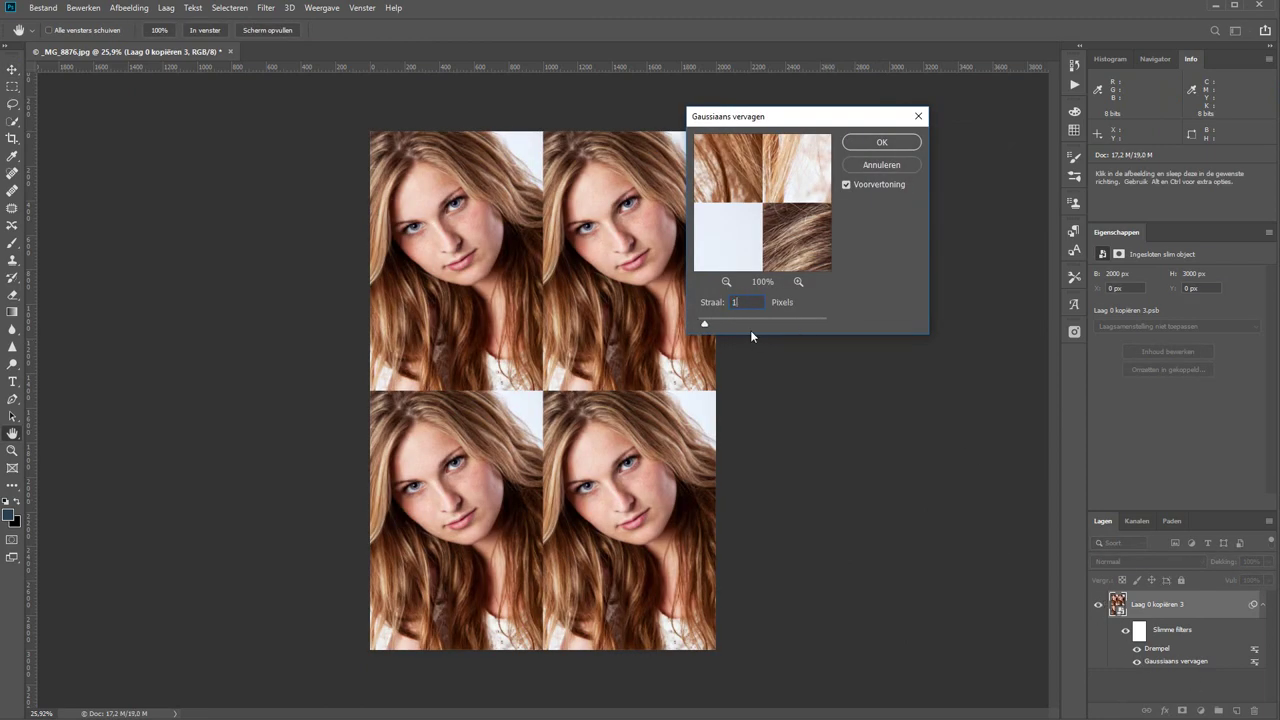
text(0)
key(Return)
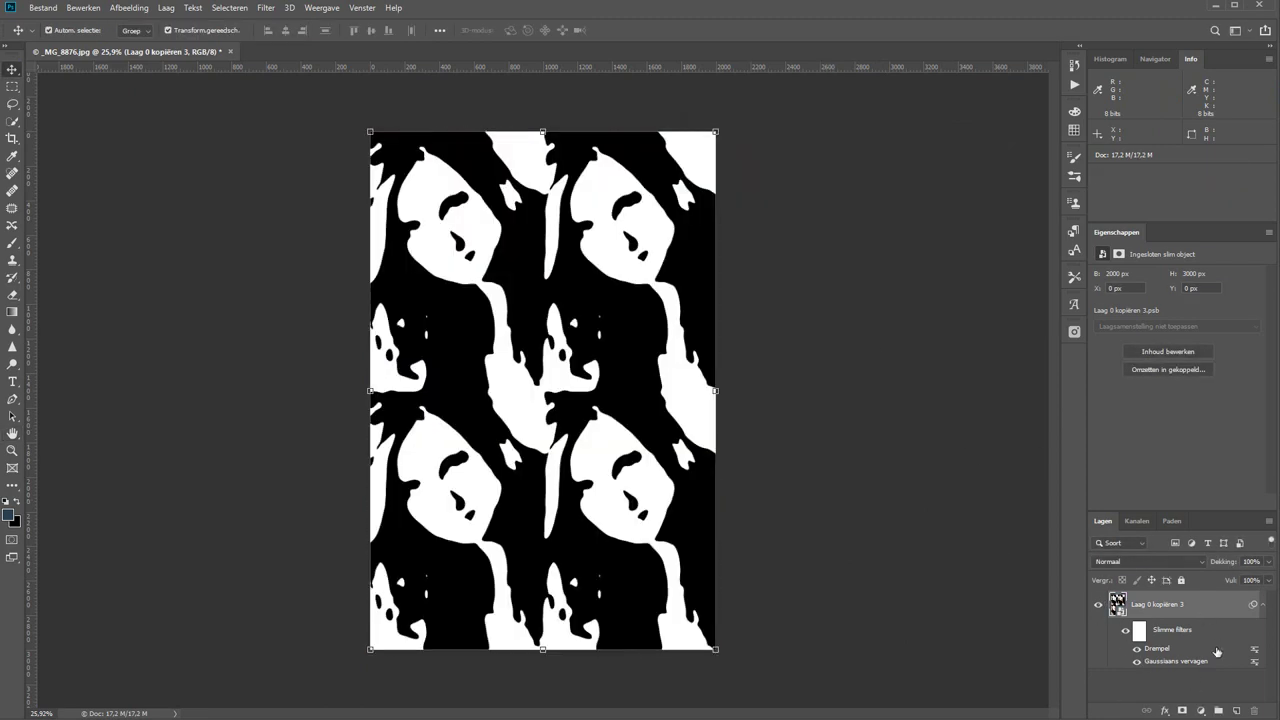
double_click(1165, 663)
key(Return)
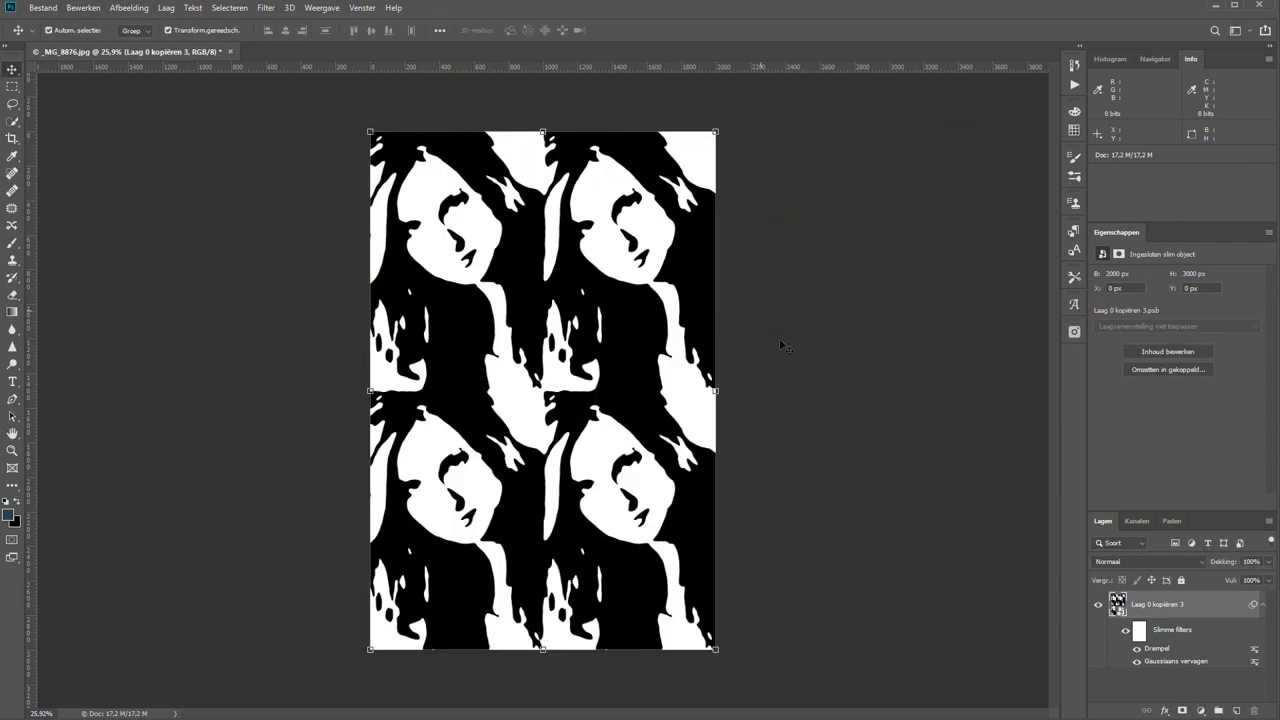
double_click(1165, 661)
key(Return)
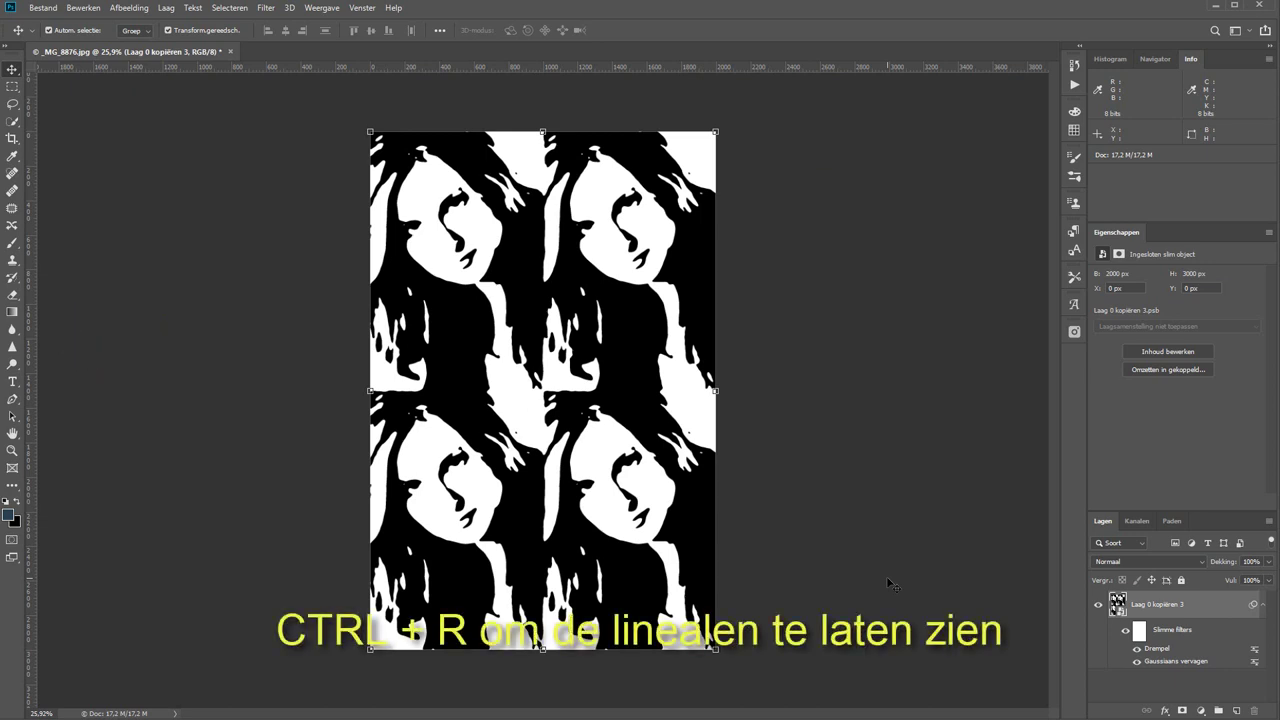
Step: Show rulers and add a horizontal guide at 1500 px and a vertical guide at centre
key(ctrl+r)
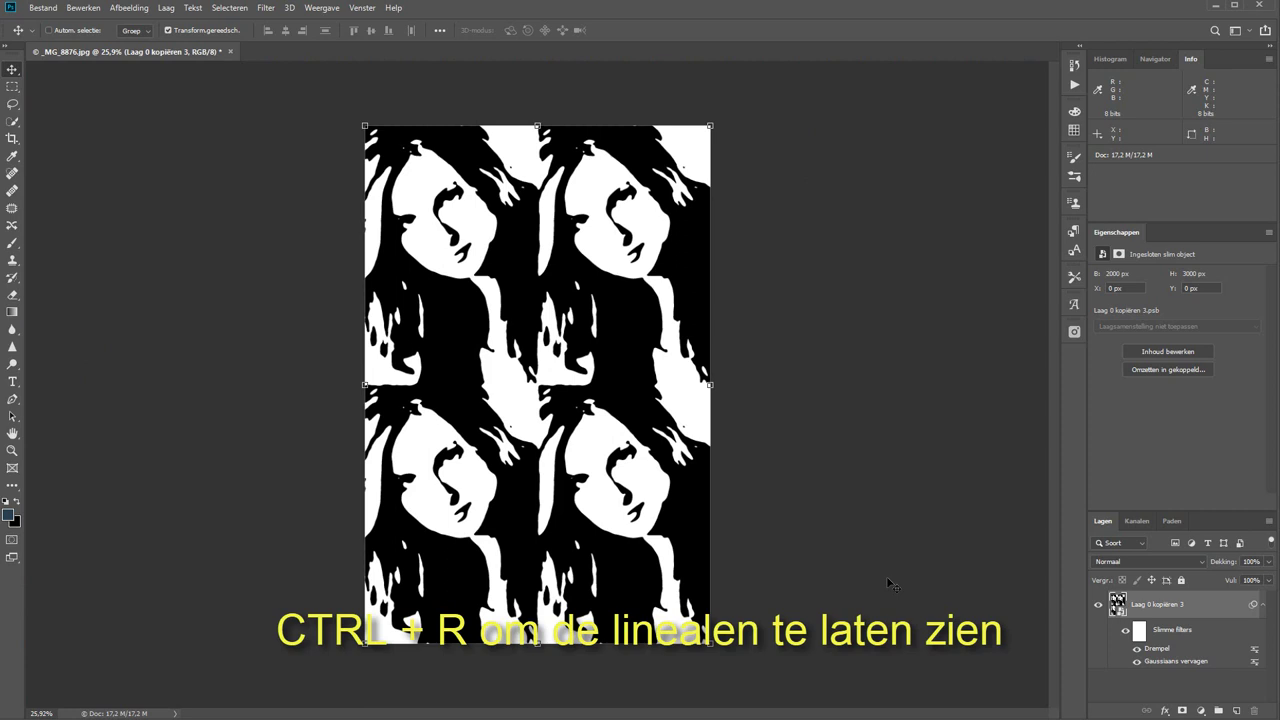
key(ctrl+r)
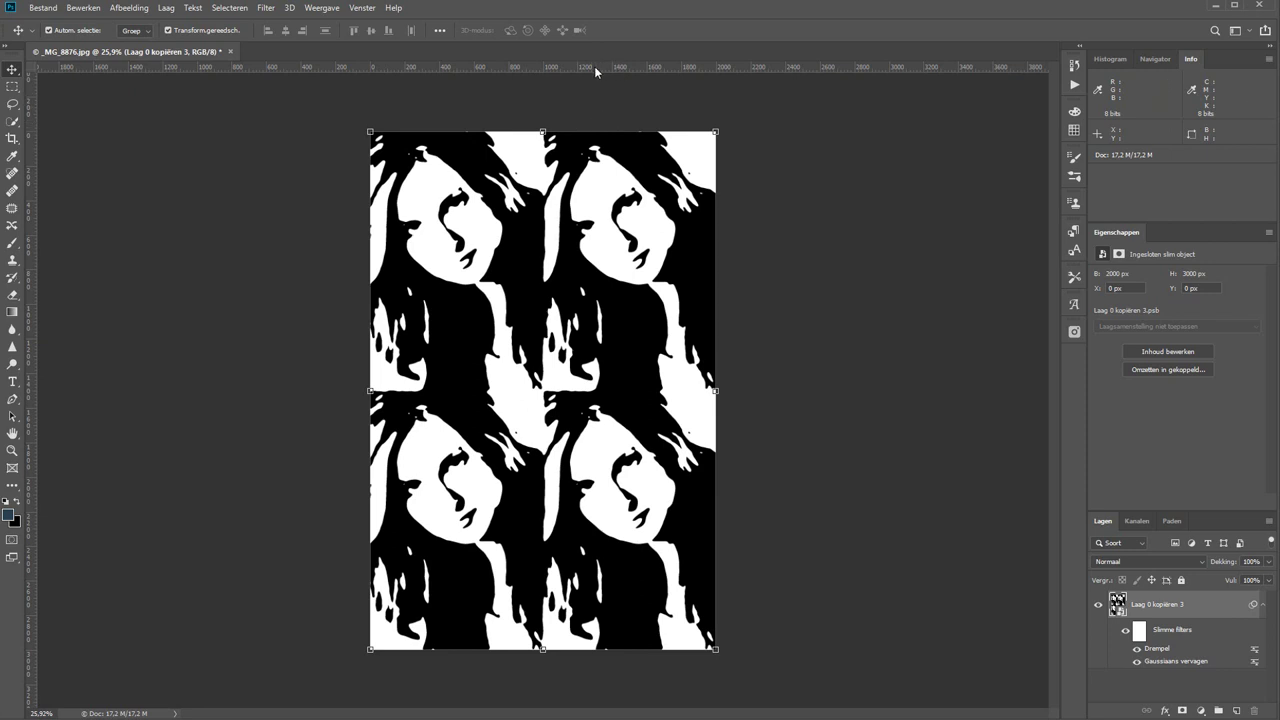
mouse_move(590, 66)
mouse_down()
mouse_move(617, 251)
mouse_move(659, 387)
mouse_up()
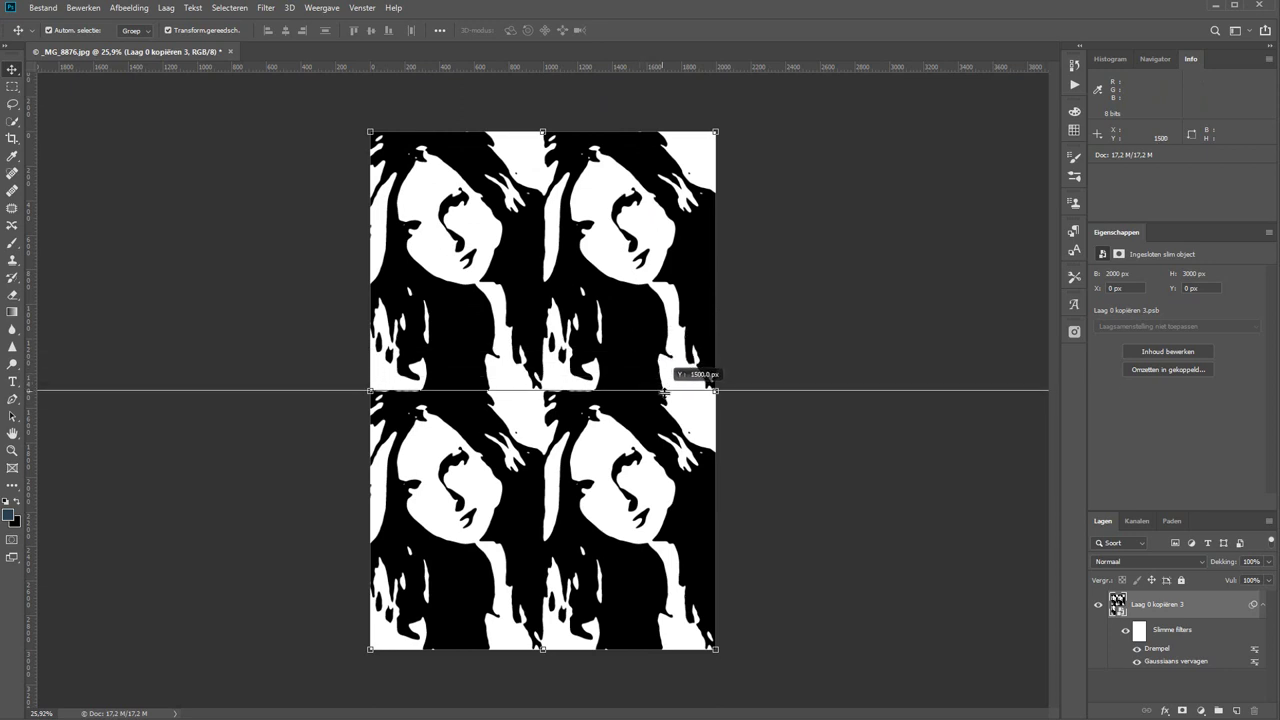
drag(659, 387, 668, 391)
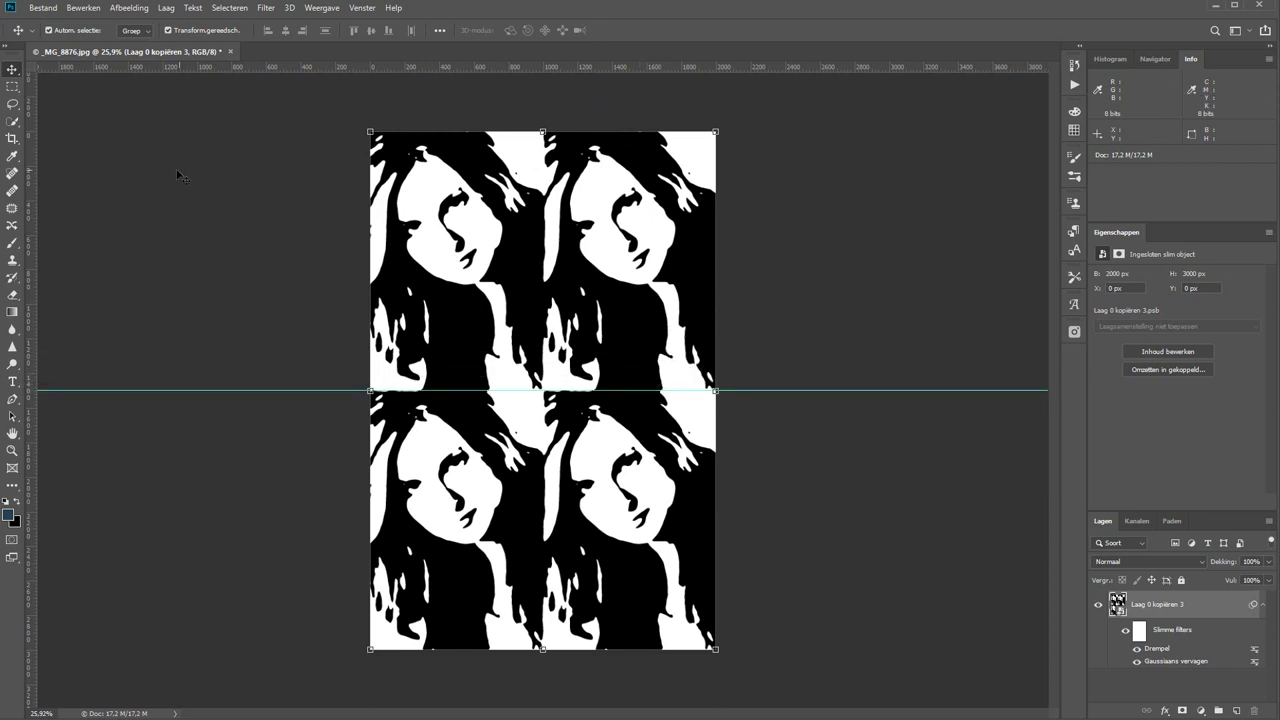
drag(29, 253, 516, 308)
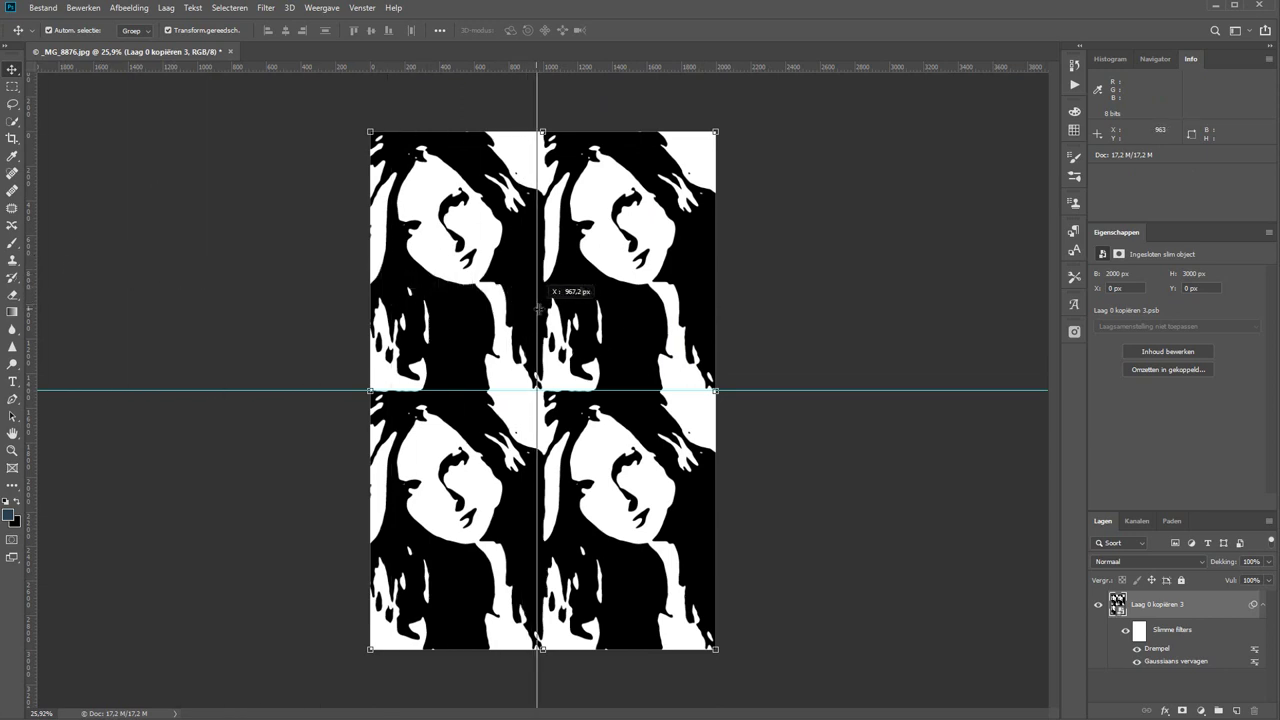
drag(516, 308, 548, 308)
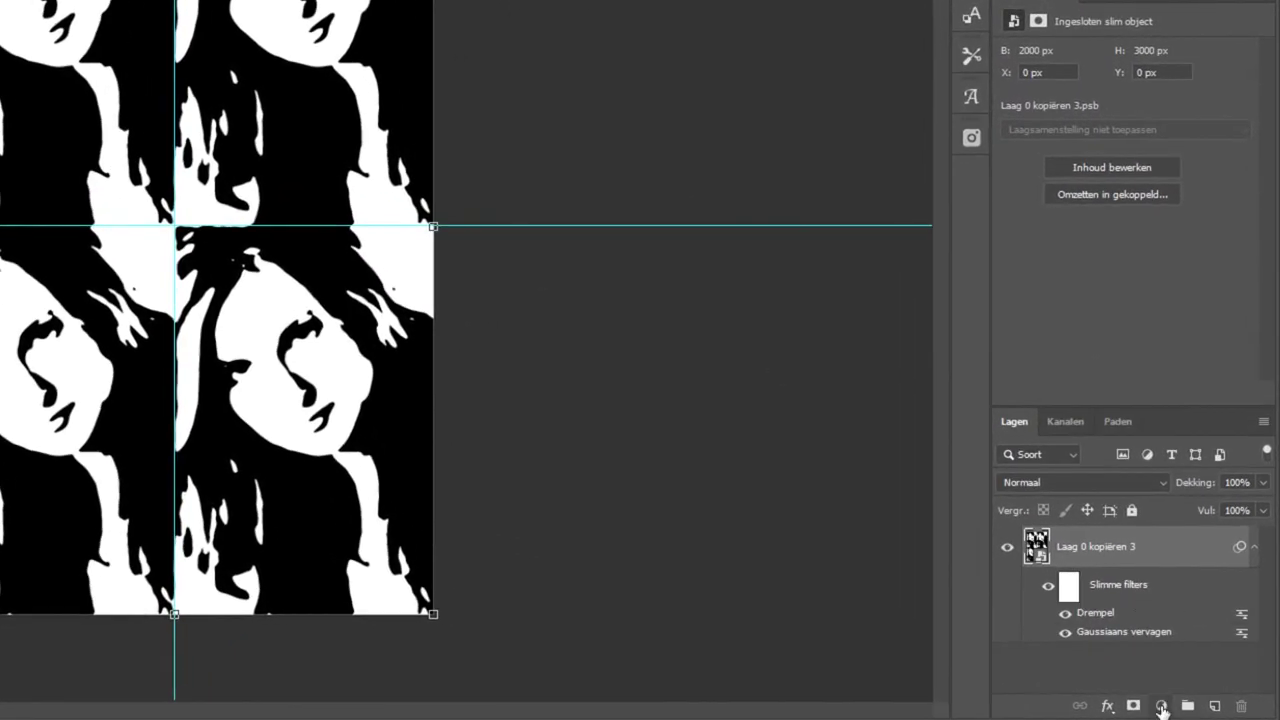
Step: Add a magenta Volle kleur fill layer (RGB 199, 41, 223) over the portraits
click(1162, 707)
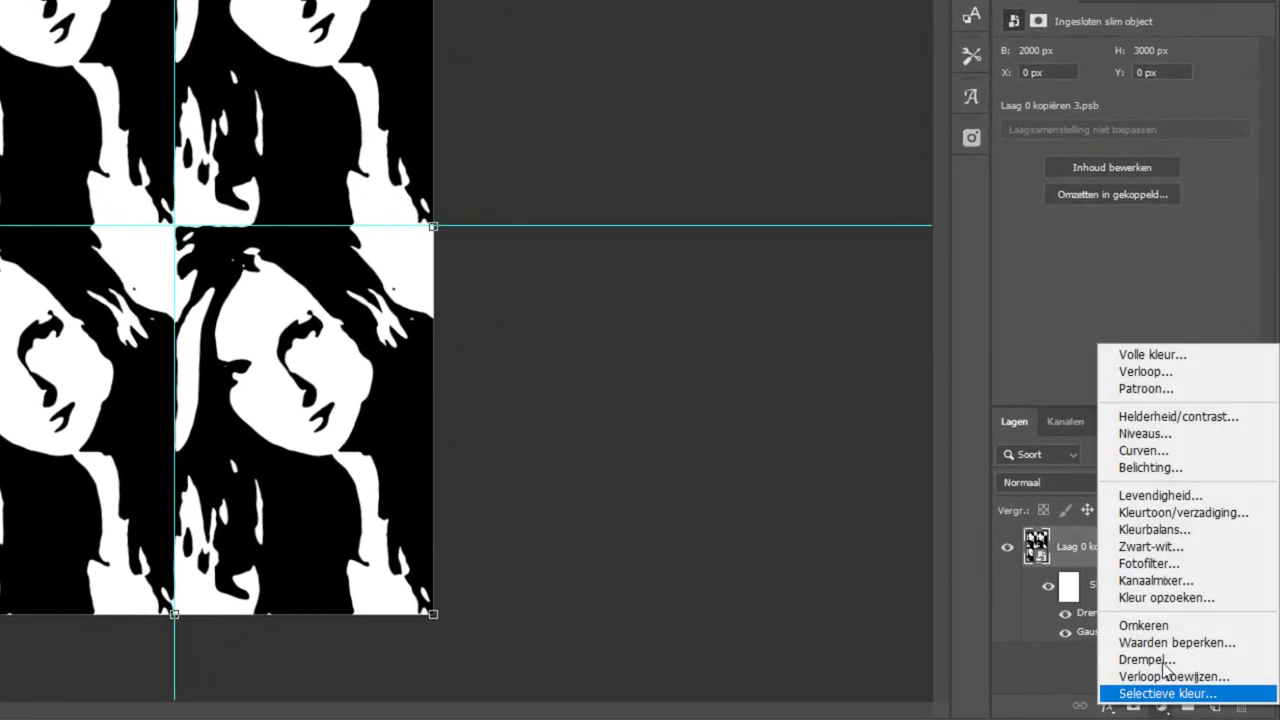
click(1158, 356)
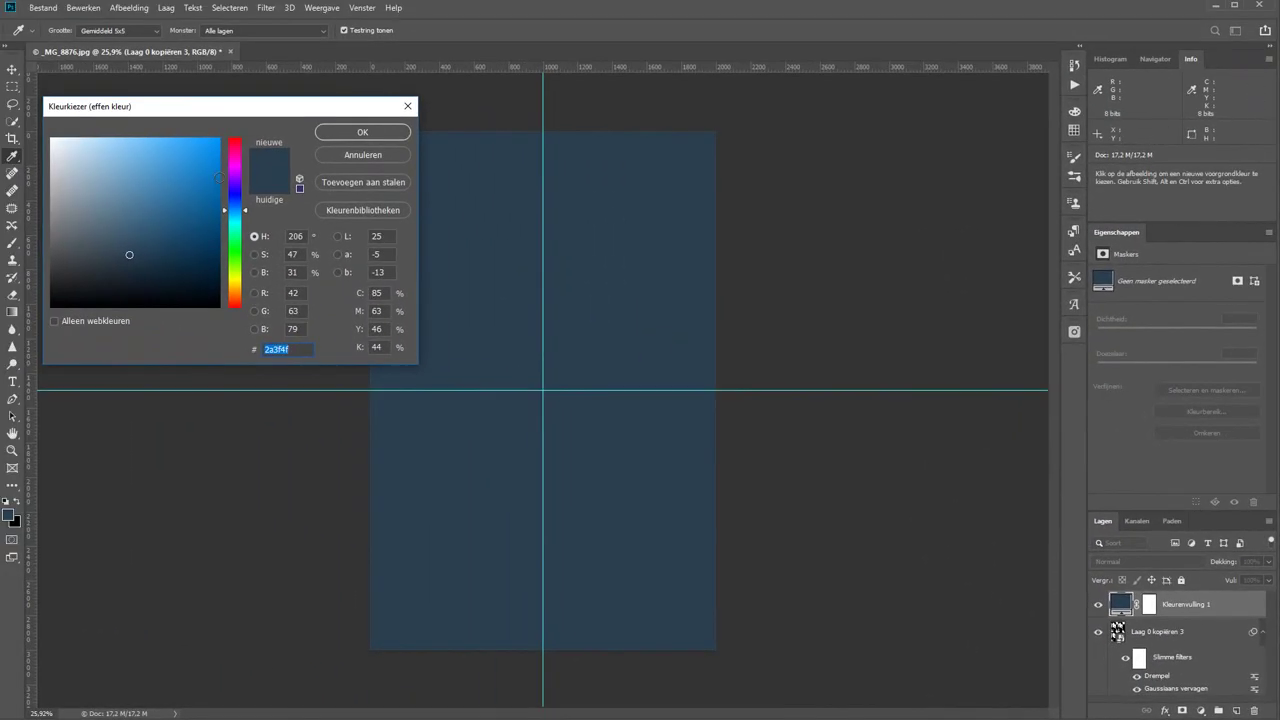
mouse_move(233, 210)
mouse_down()
mouse_move(233, 172)
mouse_move(188, 159)
mouse_up()
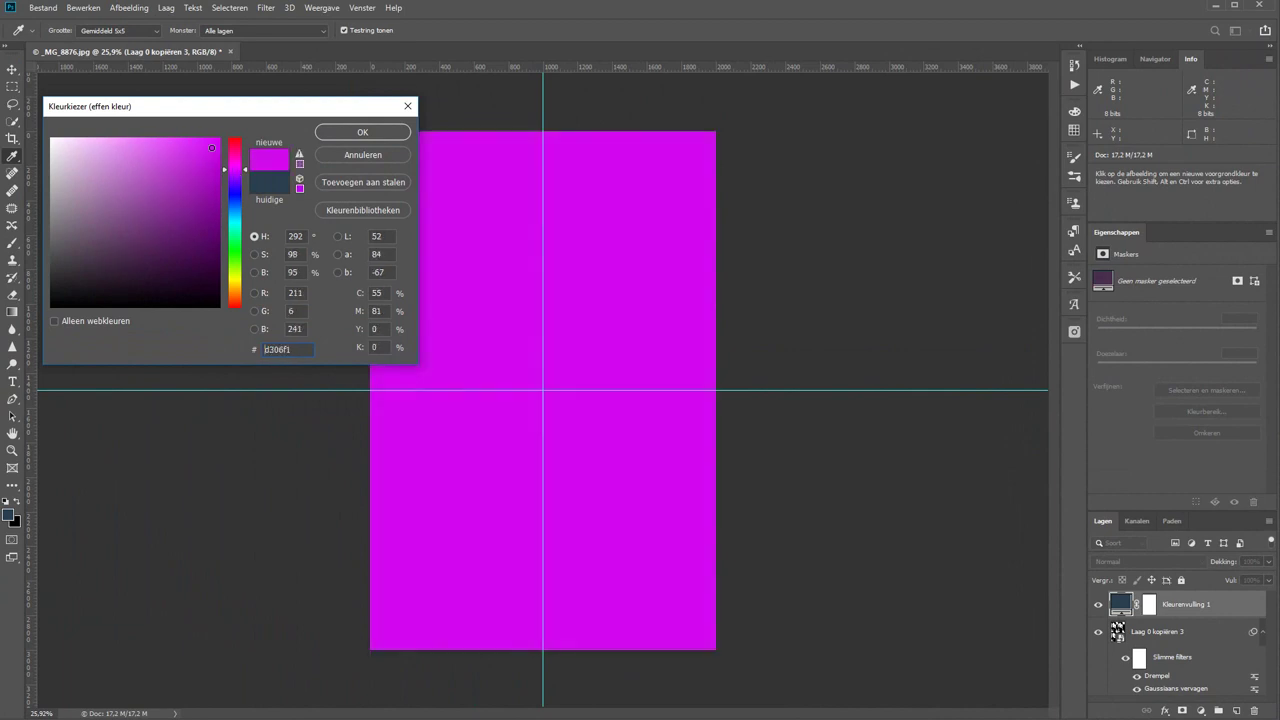
click(382, 134)
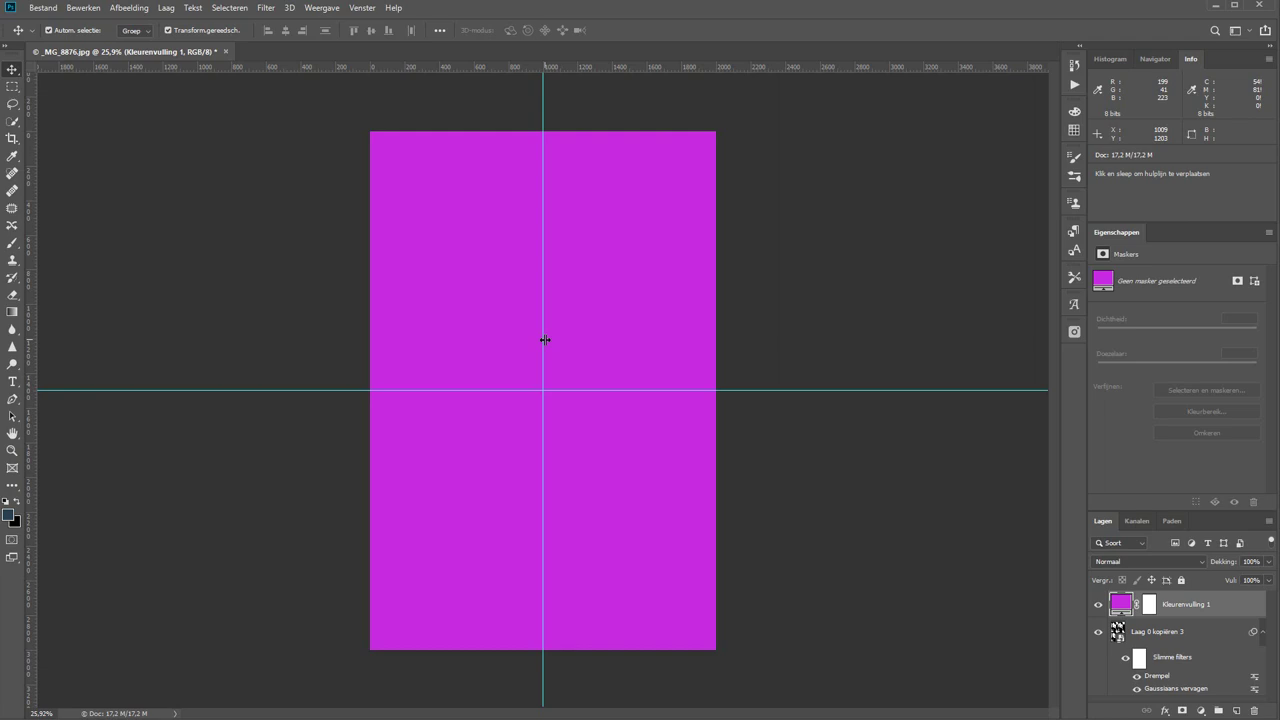
Step: Toggle the fill layer's visibility and set its blend mode to Lichter
click(1098, 604)
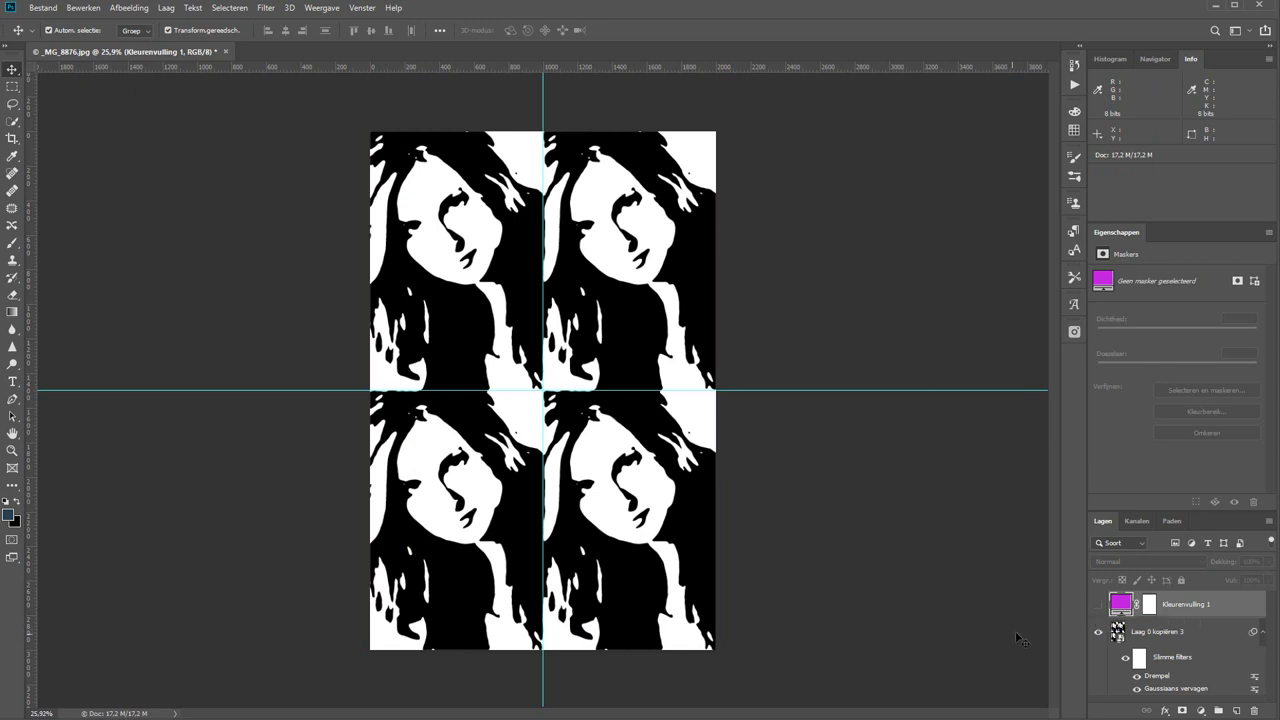
click(1098, 605)
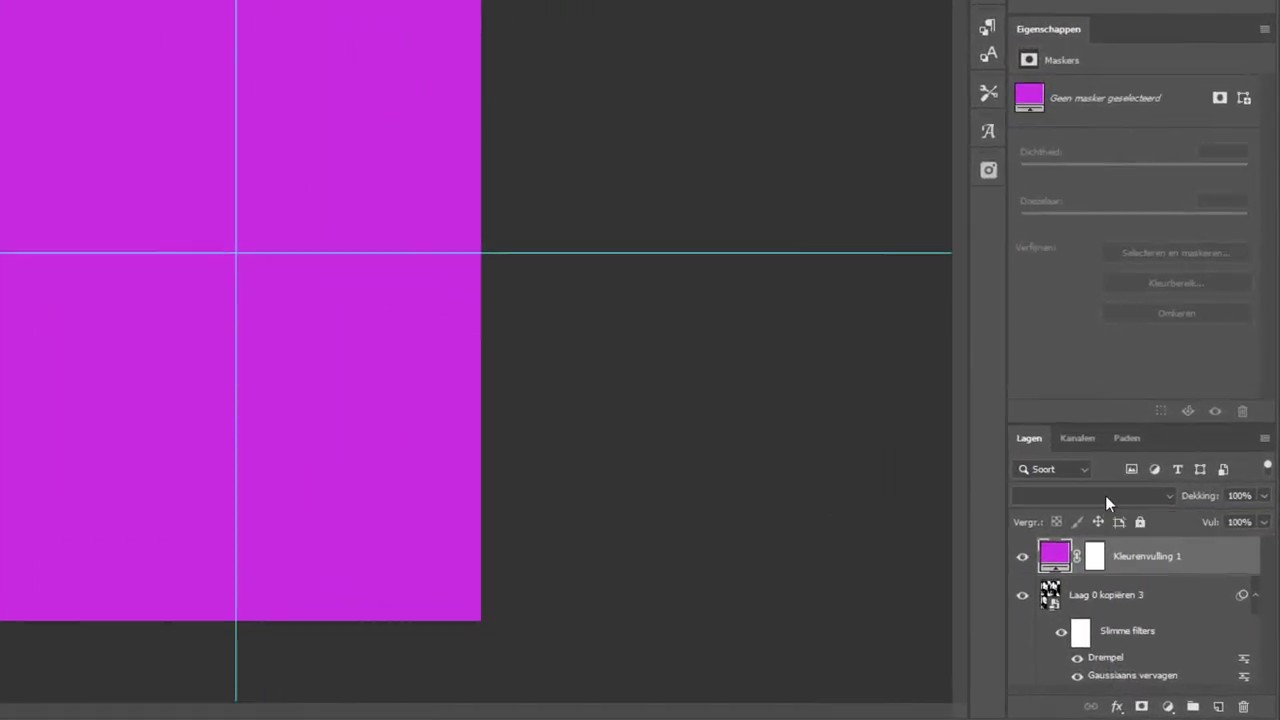
click(1150, 561)
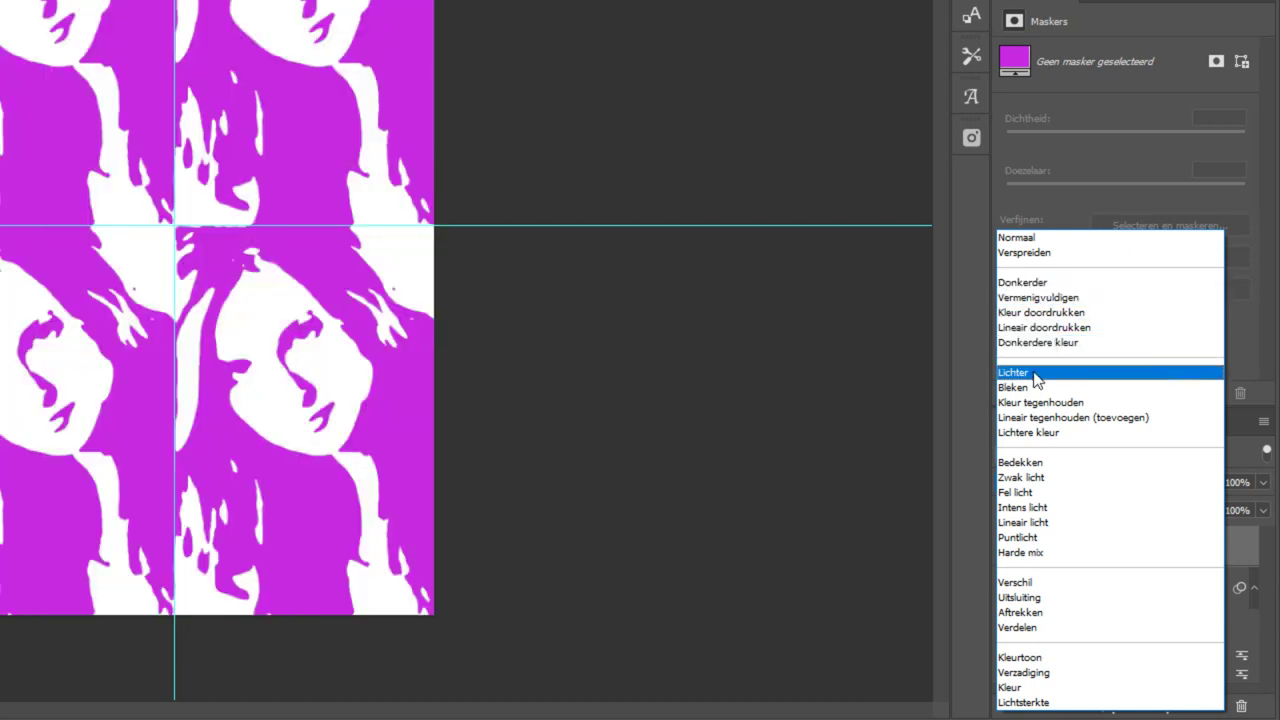
click(1035, 372)
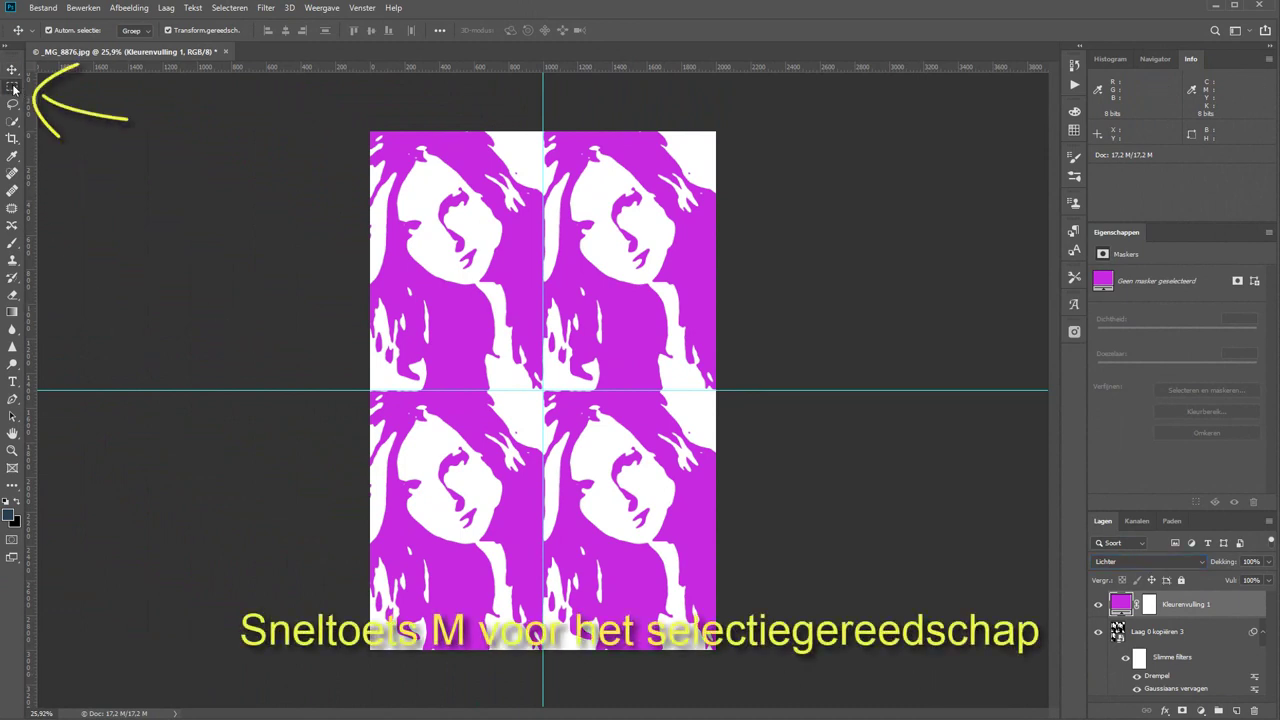
Step: Mask the magenta fill to the top-left portrait by filling the inverted selection with black
key(m)
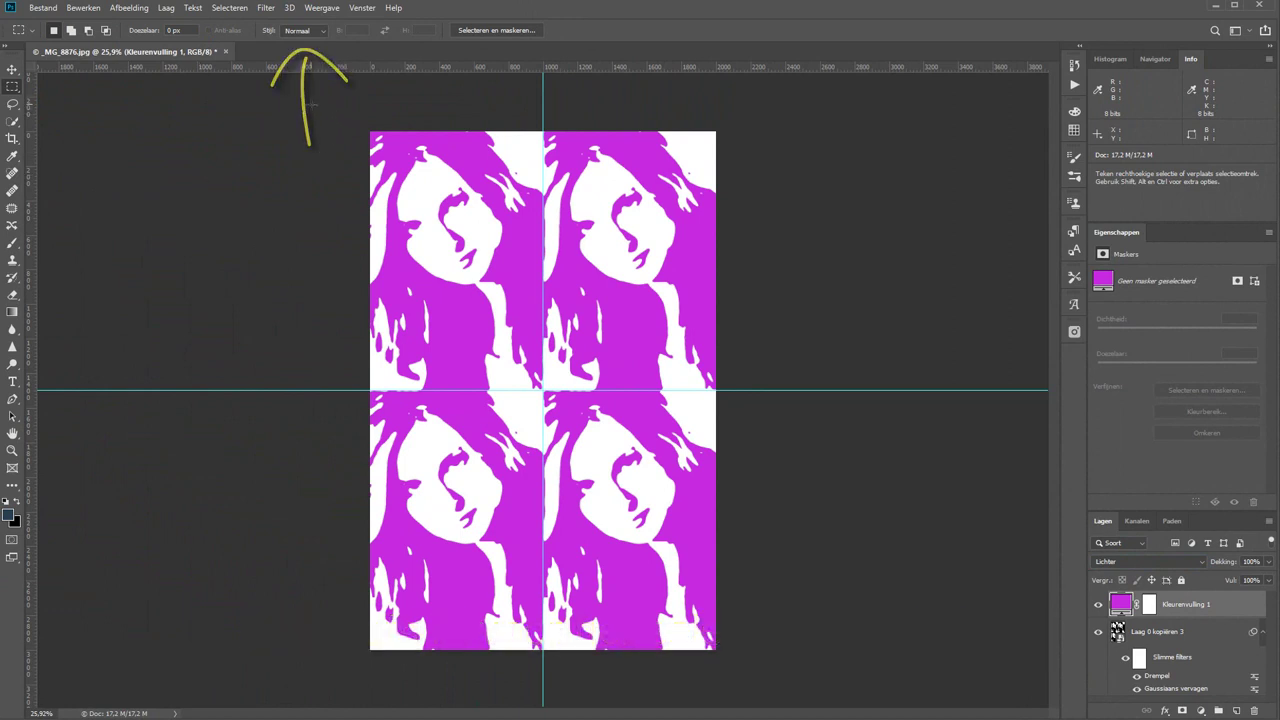
mouse_move(370, 131)
mouse_down()
mouse_move(522, 387)
mouse_move(543, 389)
mouse_up()
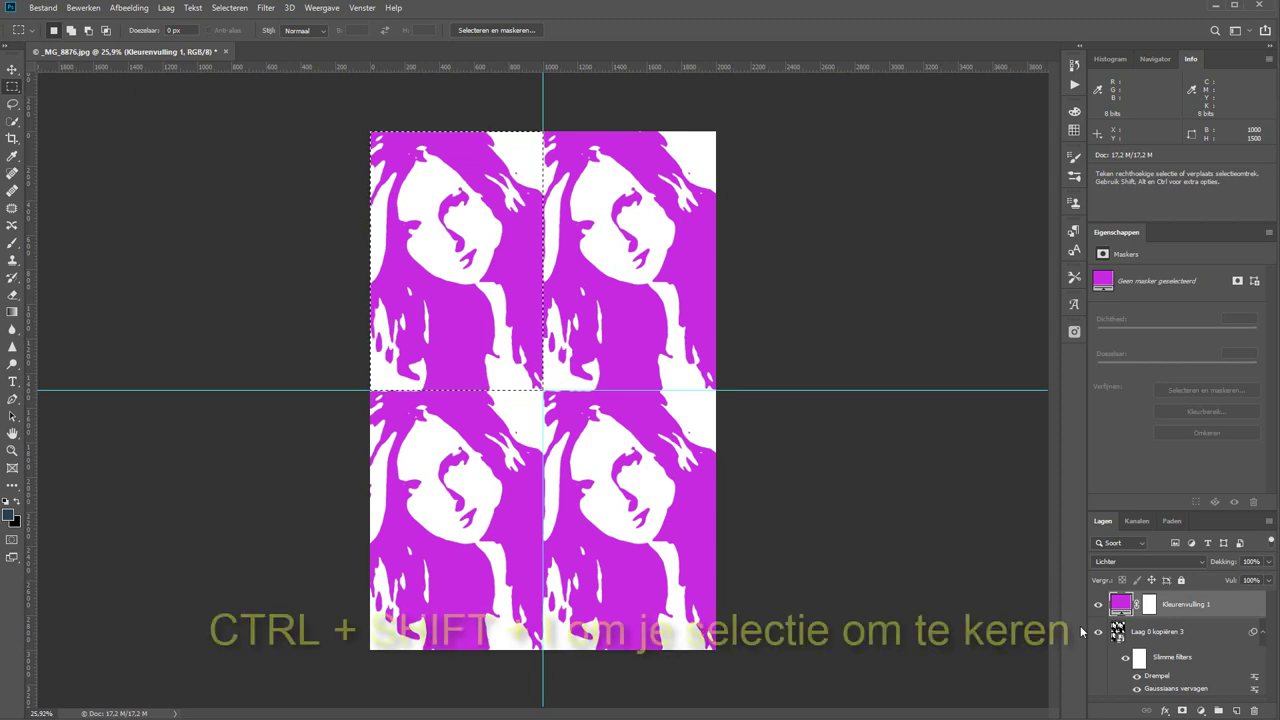
key(ctrl+shift)
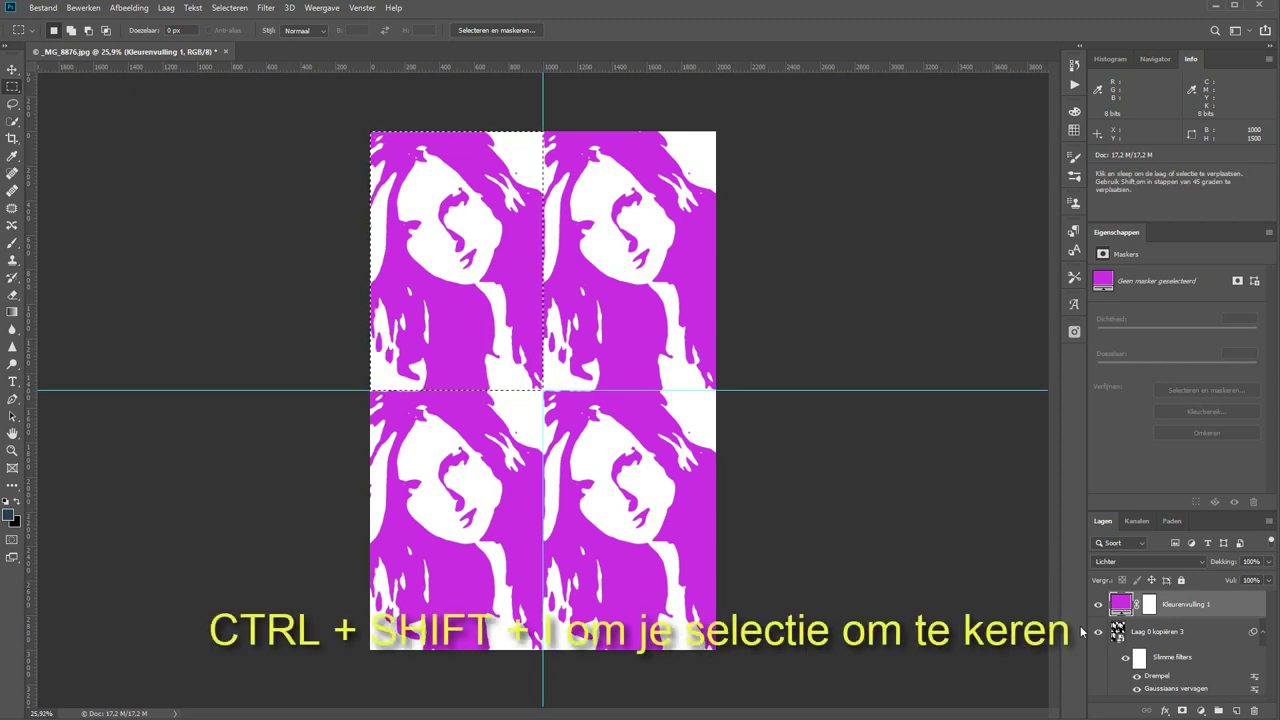
key(ctrl+shift+i)
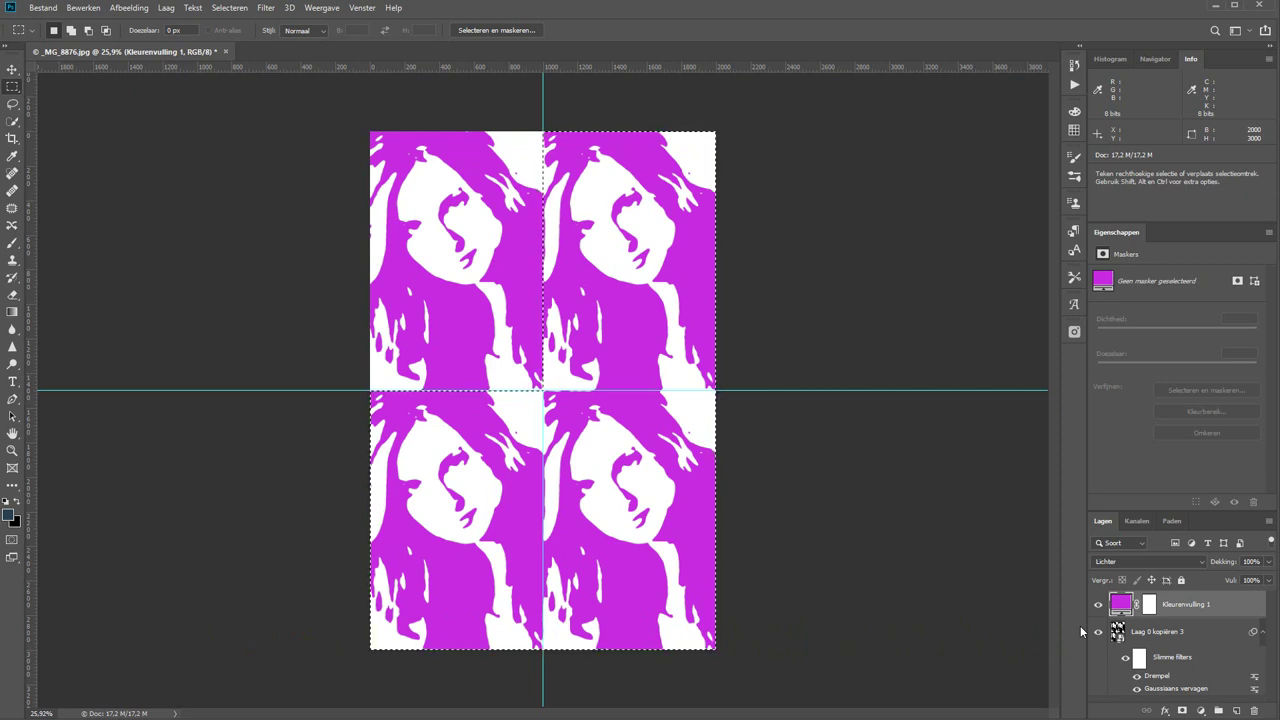
click(1150, 604)
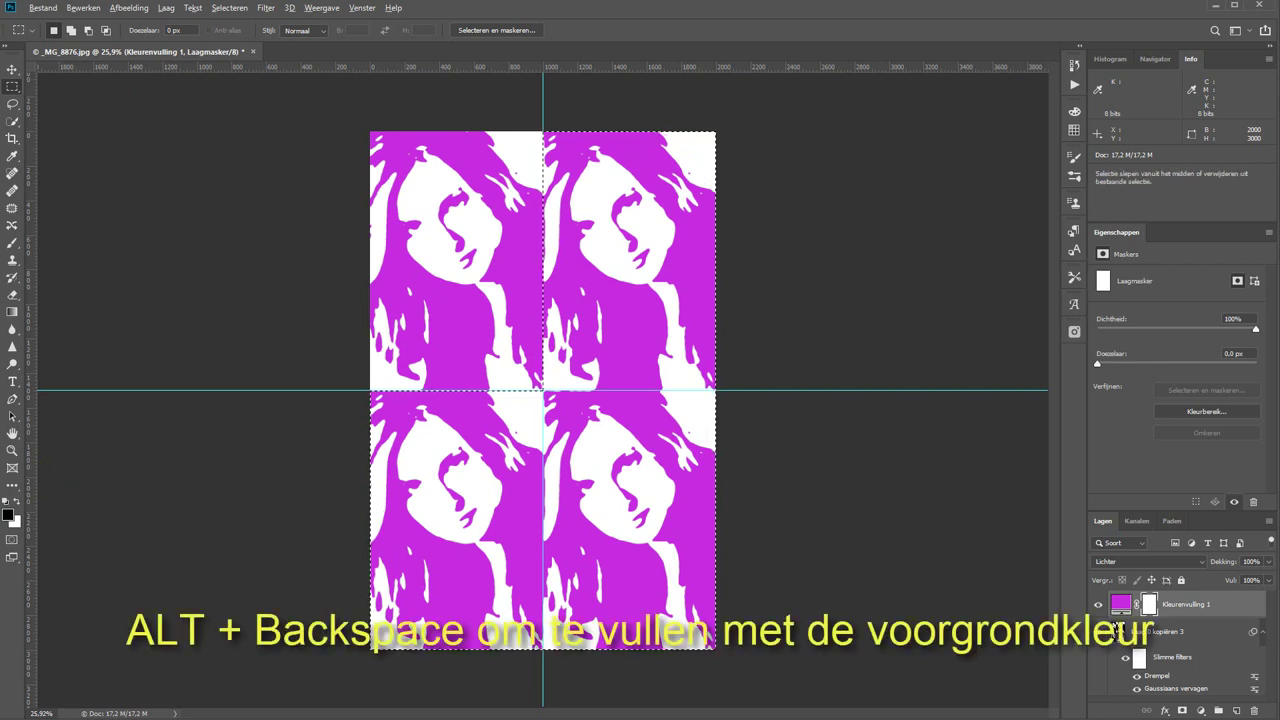
key(alt+BackSpace)
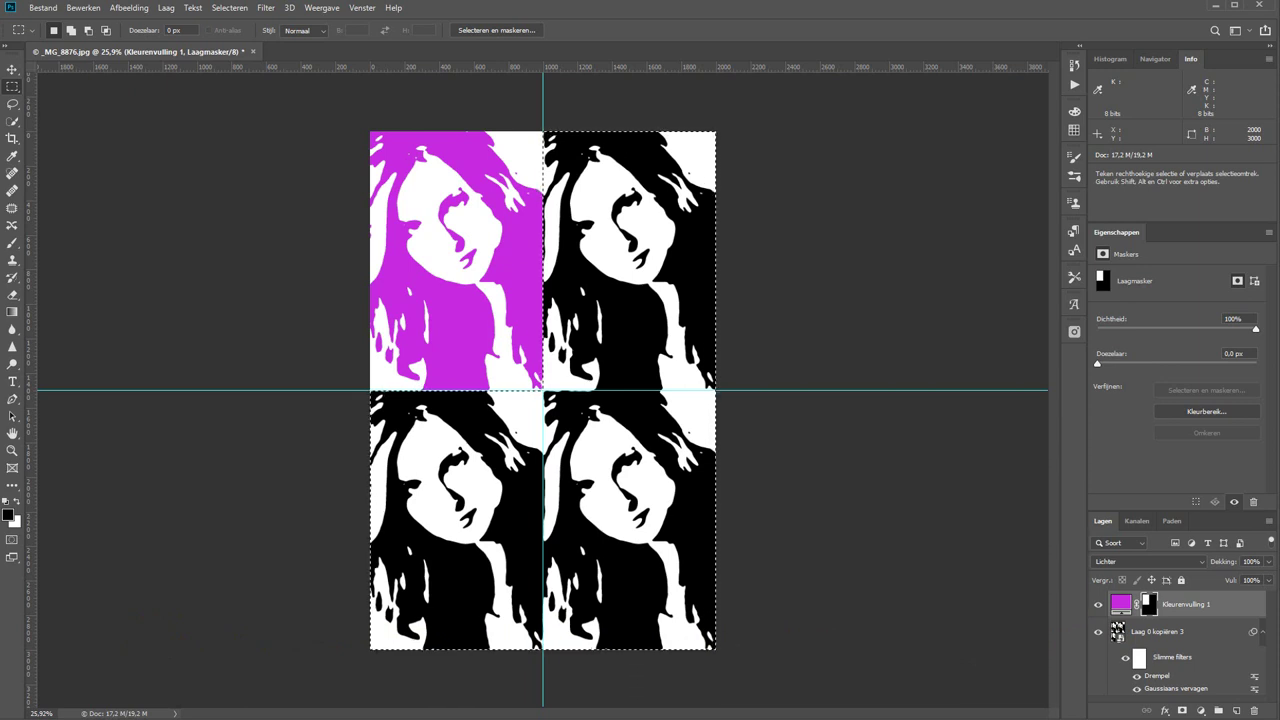
key(ctrl+d)
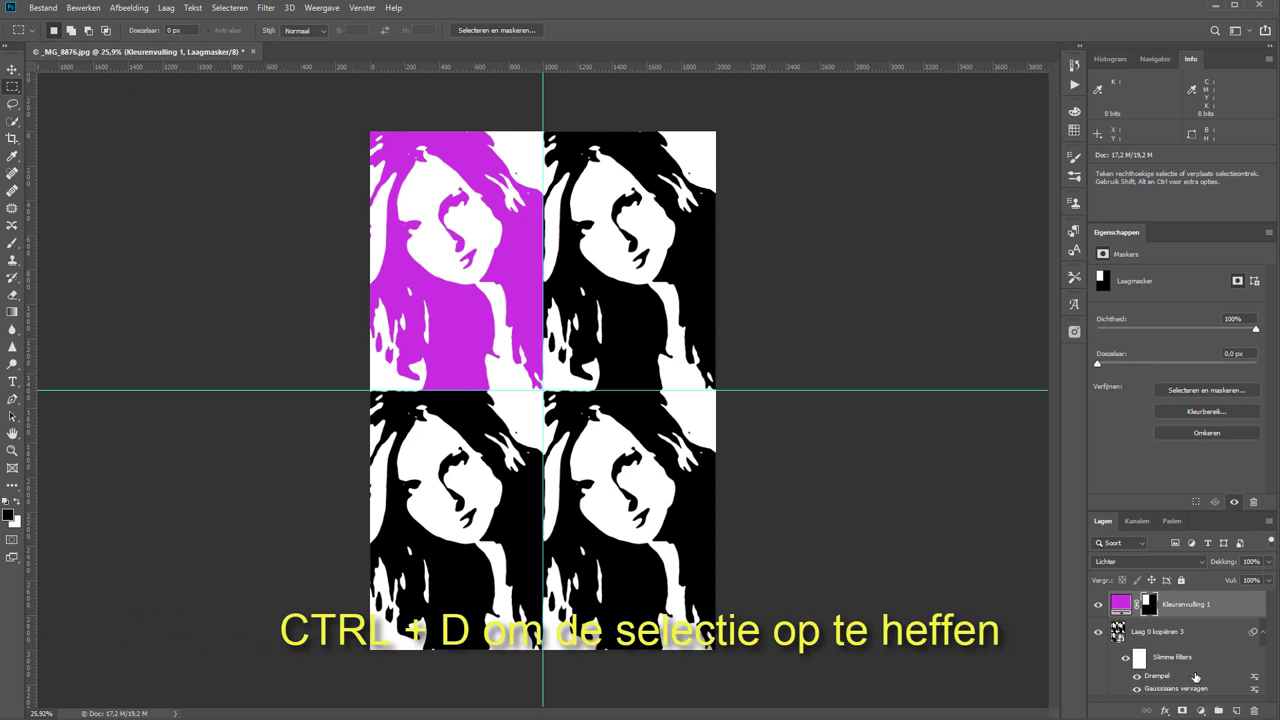
Step: Add a Solid Color fill layer in bright green
click(1199, 710)
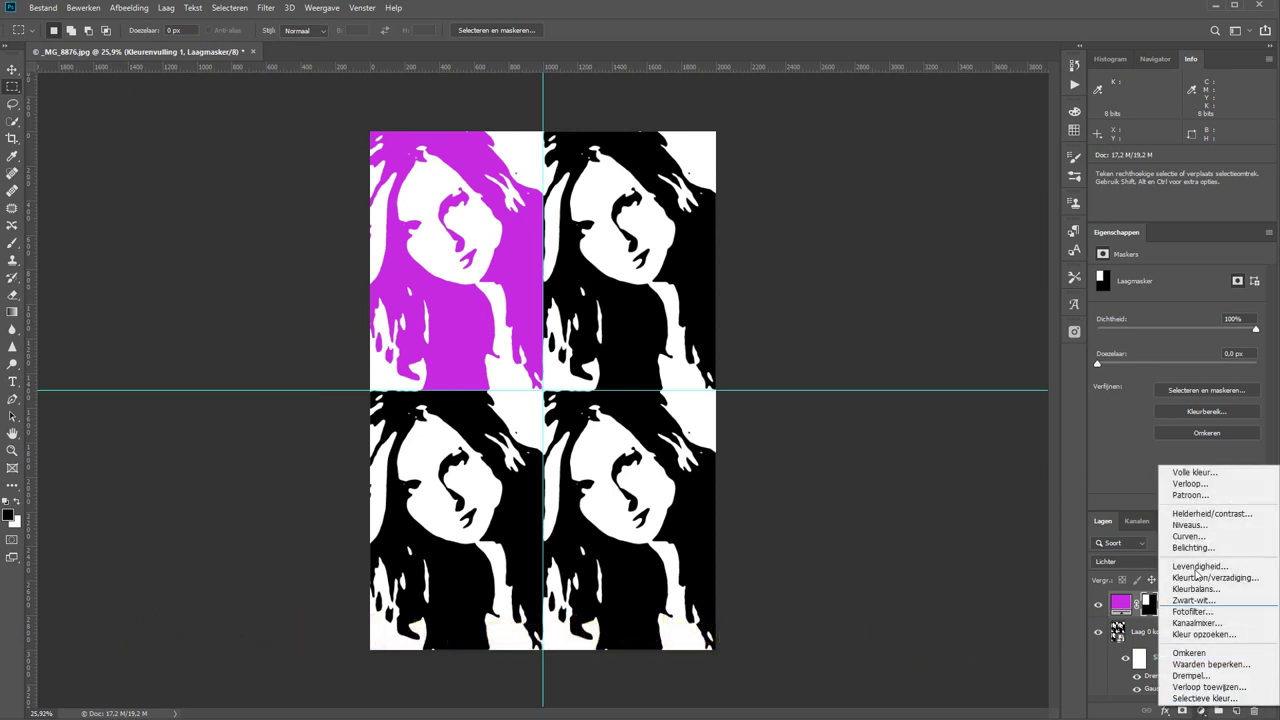
click(1186, 473)
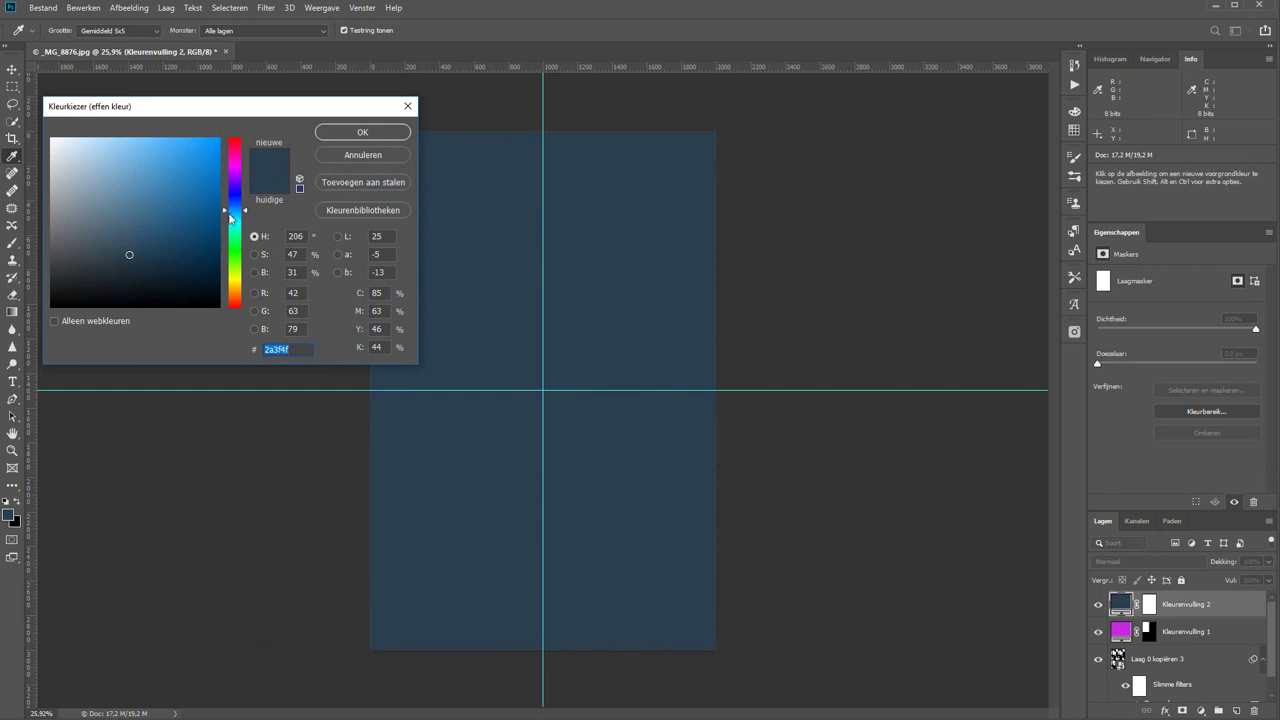
drag(232, 219, 236, 249)
drag(210, 190, 221, 174)
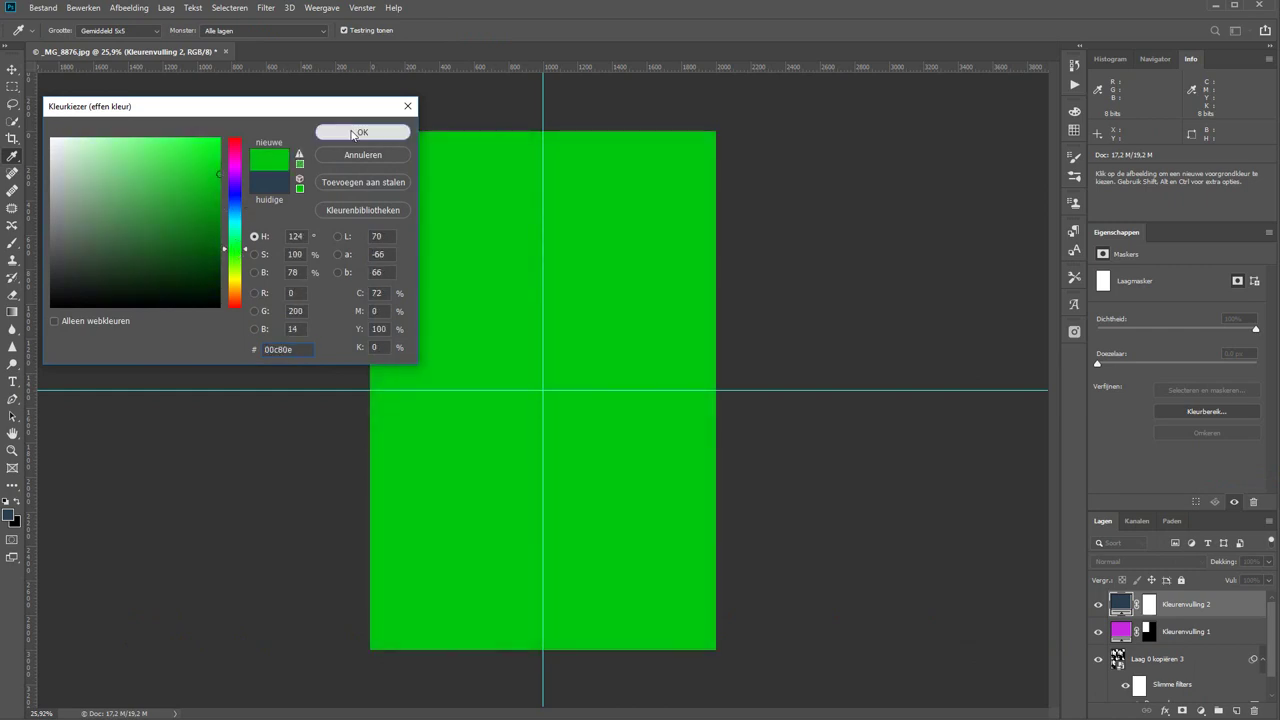
click(362, 132)
Step: Mask the green fill to the top-right quadrant by filling the inverted selection black
click(1148, 607)
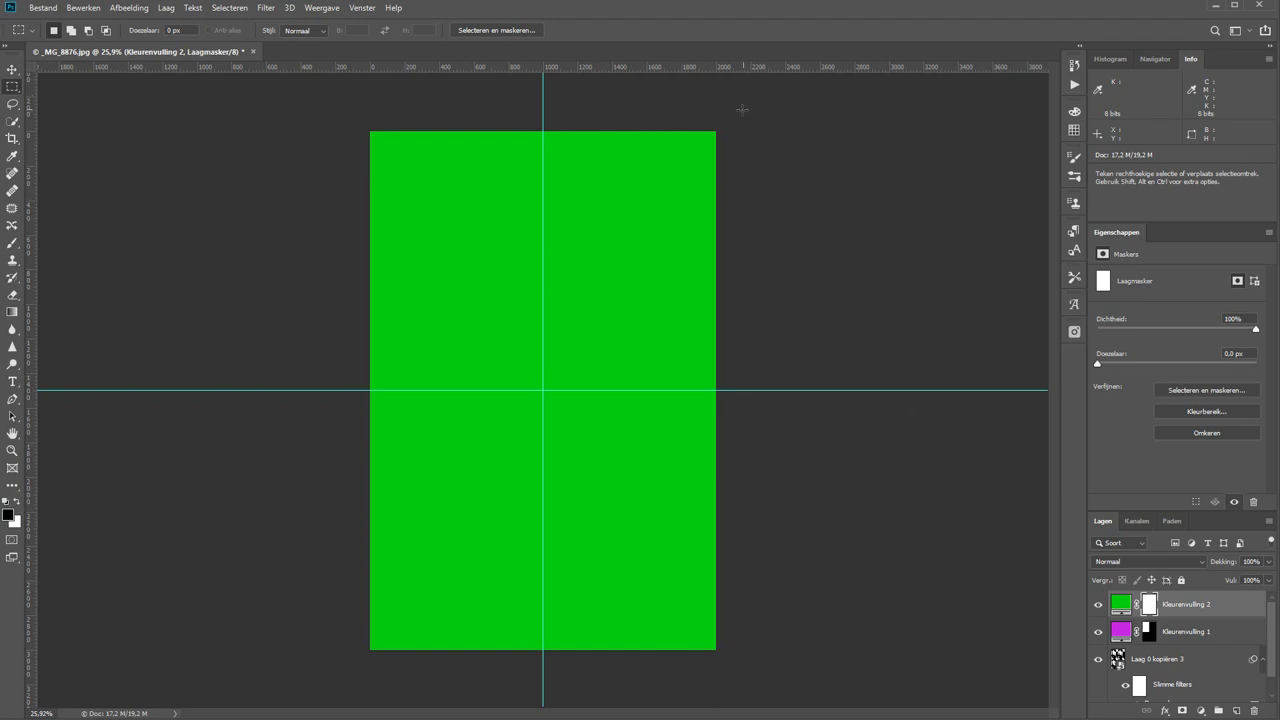
drag(716, 131, 543, 390)
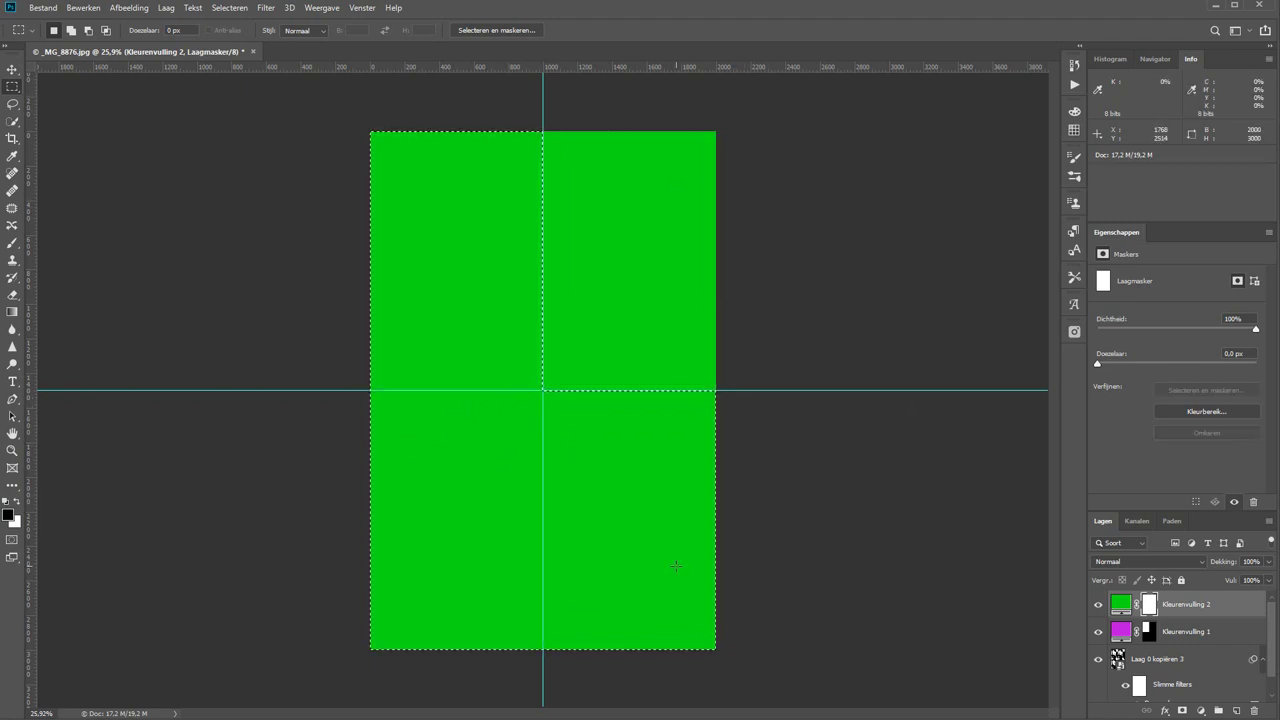
key(ctrl+shift+i)
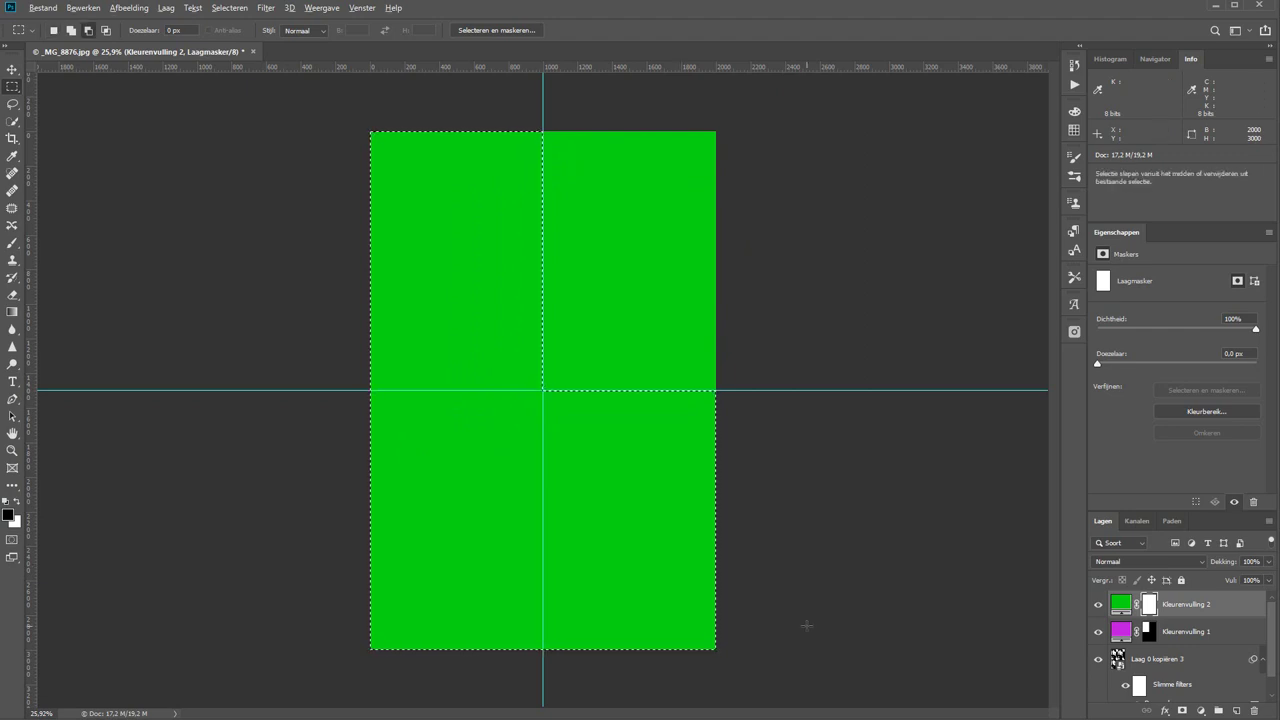
key(alt+BackSpace)
key(ctrl+d)
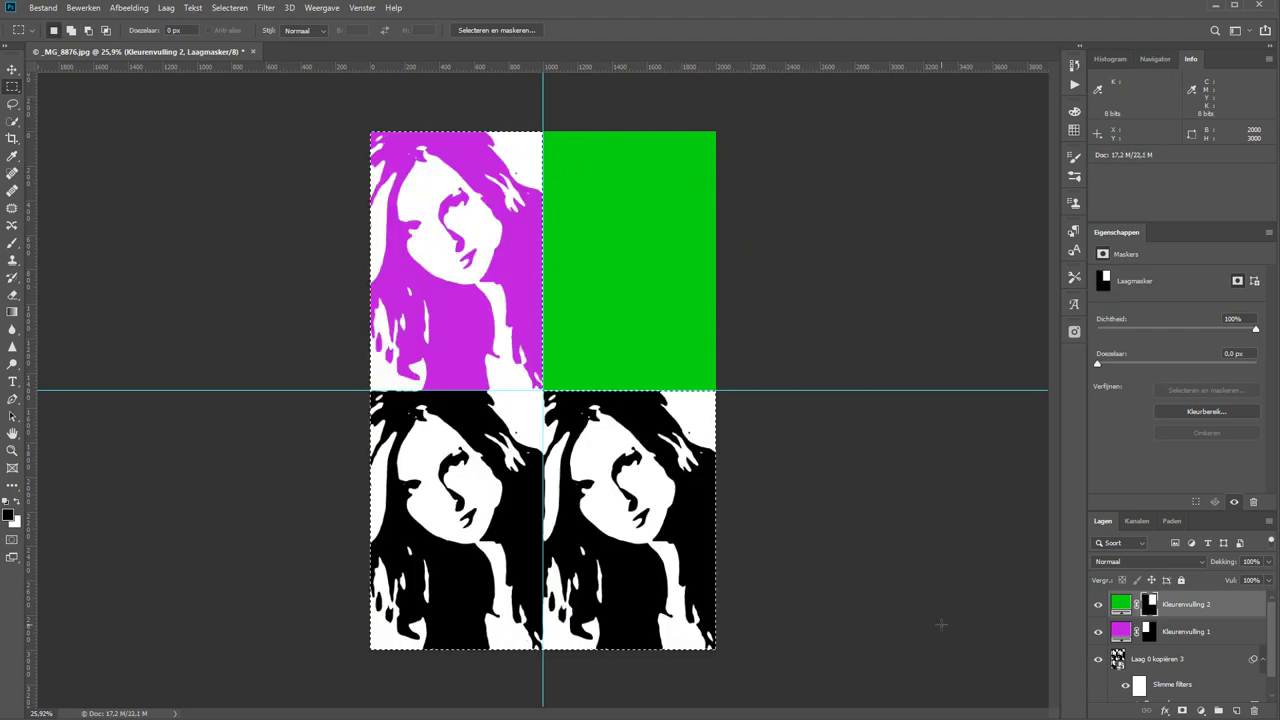
Step: Set the green fill layer's blend mode to Lichter (Lighten)
click(1125, 562)
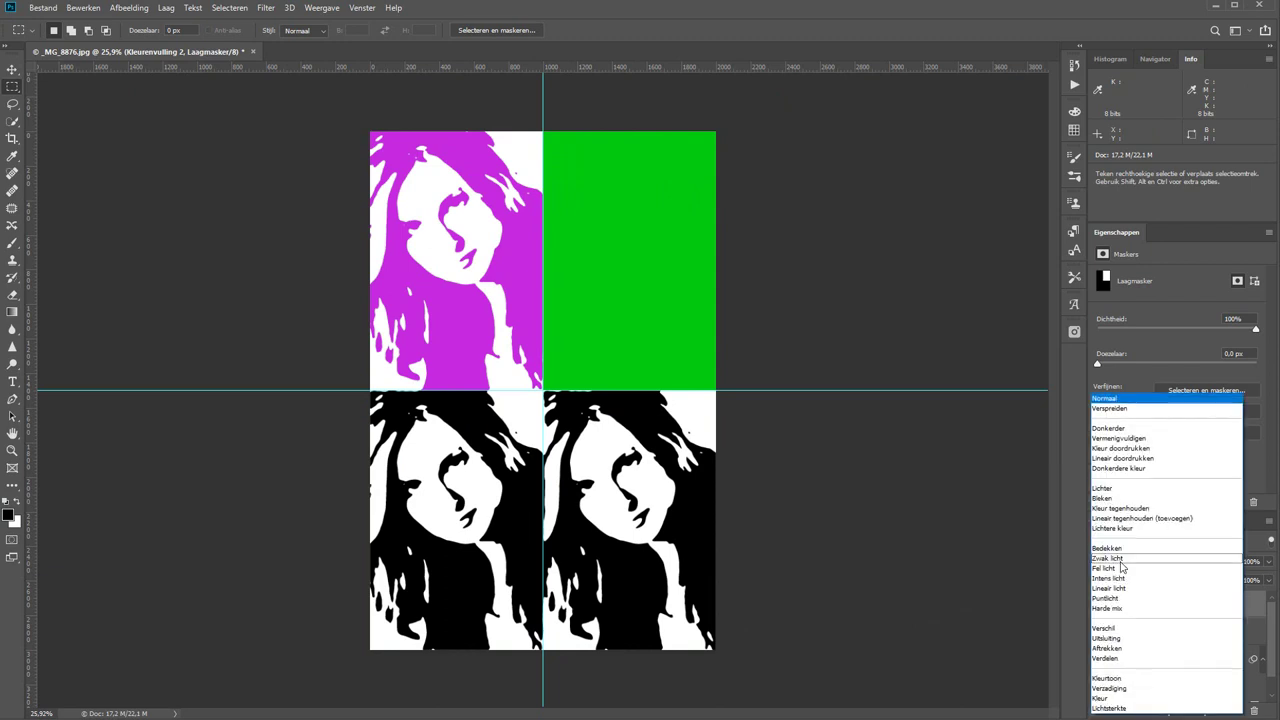
click(1126, 487)
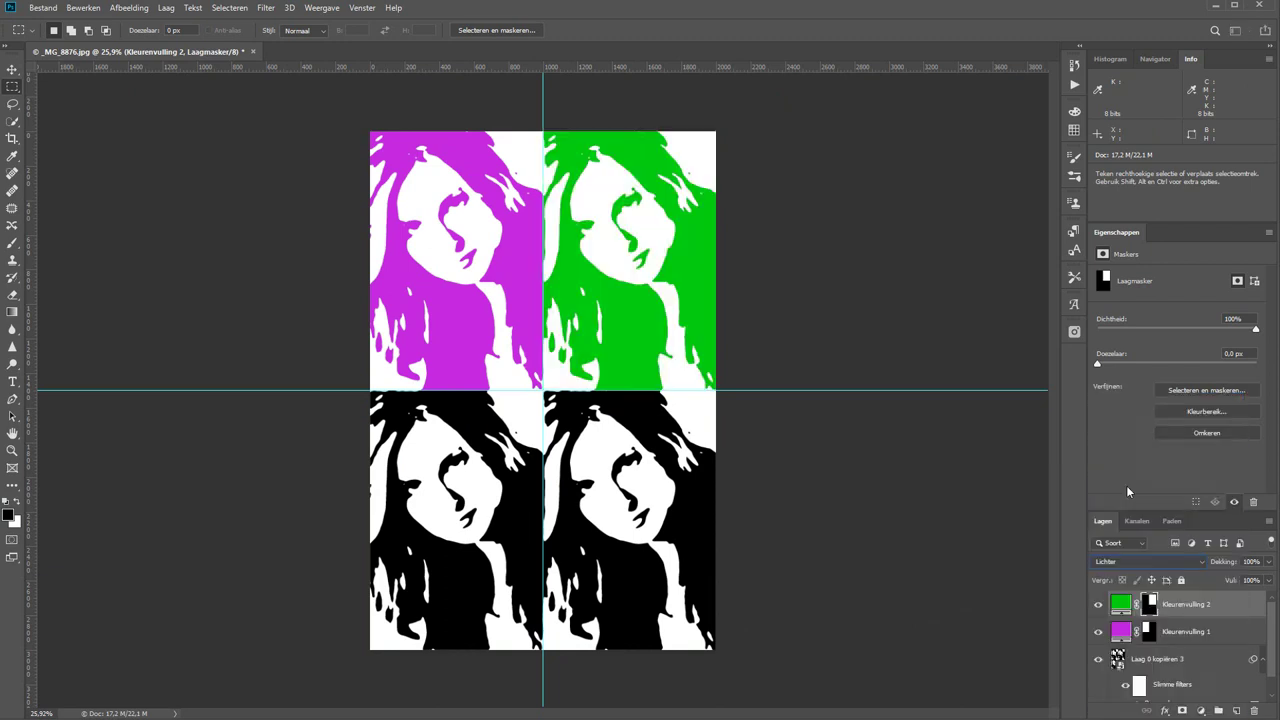
click(1200, 710)
click(1178, 476)
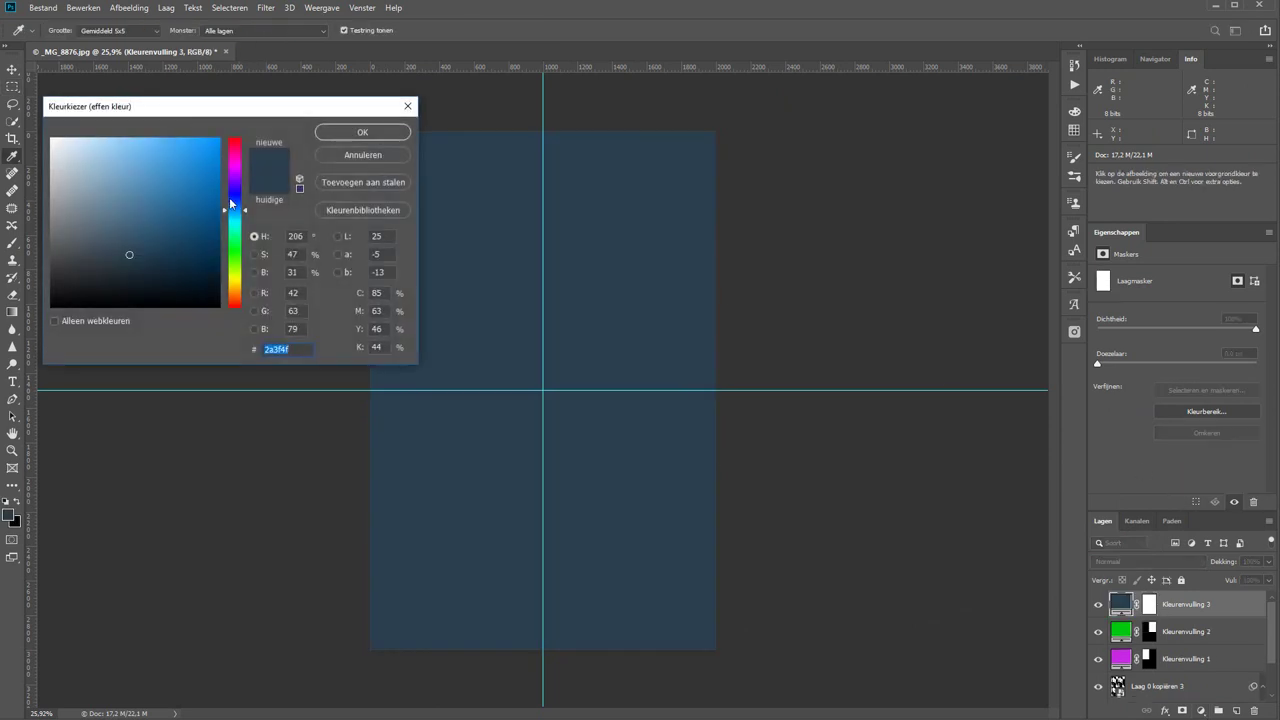
Step: Make the new fill layer bright blue and mask it to the bottom-left quadrant
click(232, 194)
click(220, 139)
click(362, 132)
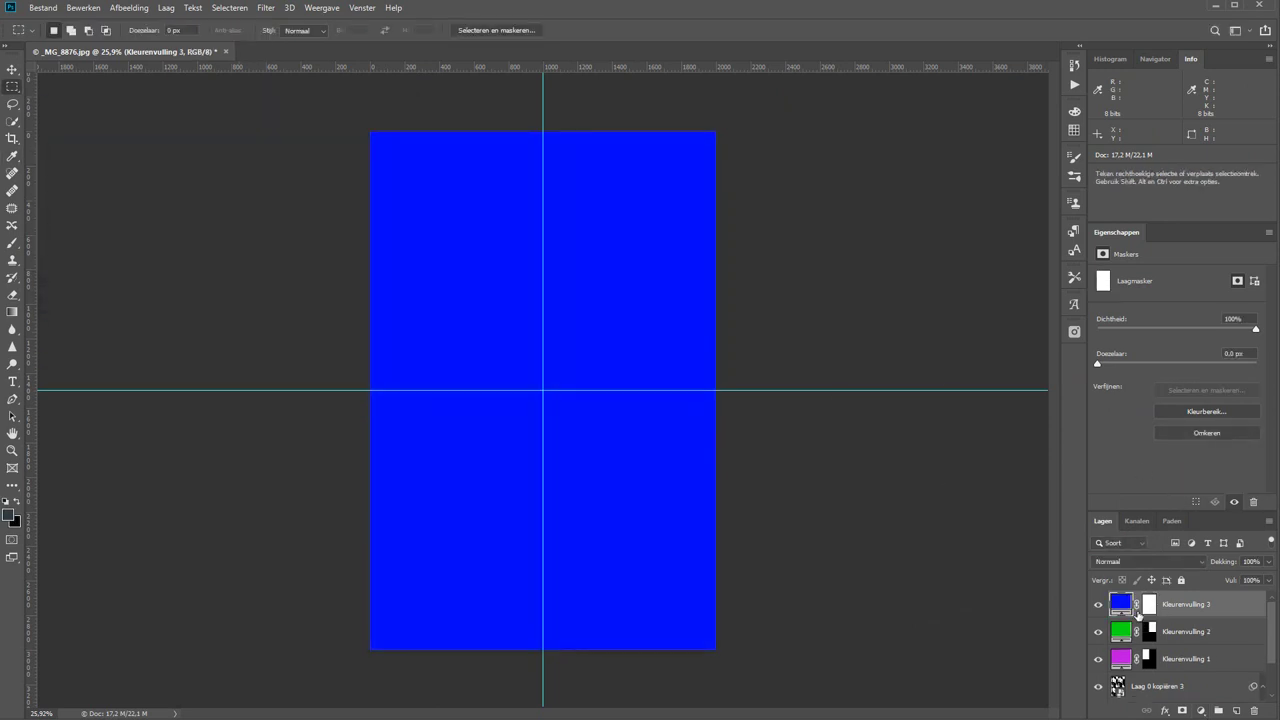
mouse_move(370, 649)
mouse_down()
mouse_move(463, 473)
mouse_move(543, 390)
mouse_up()
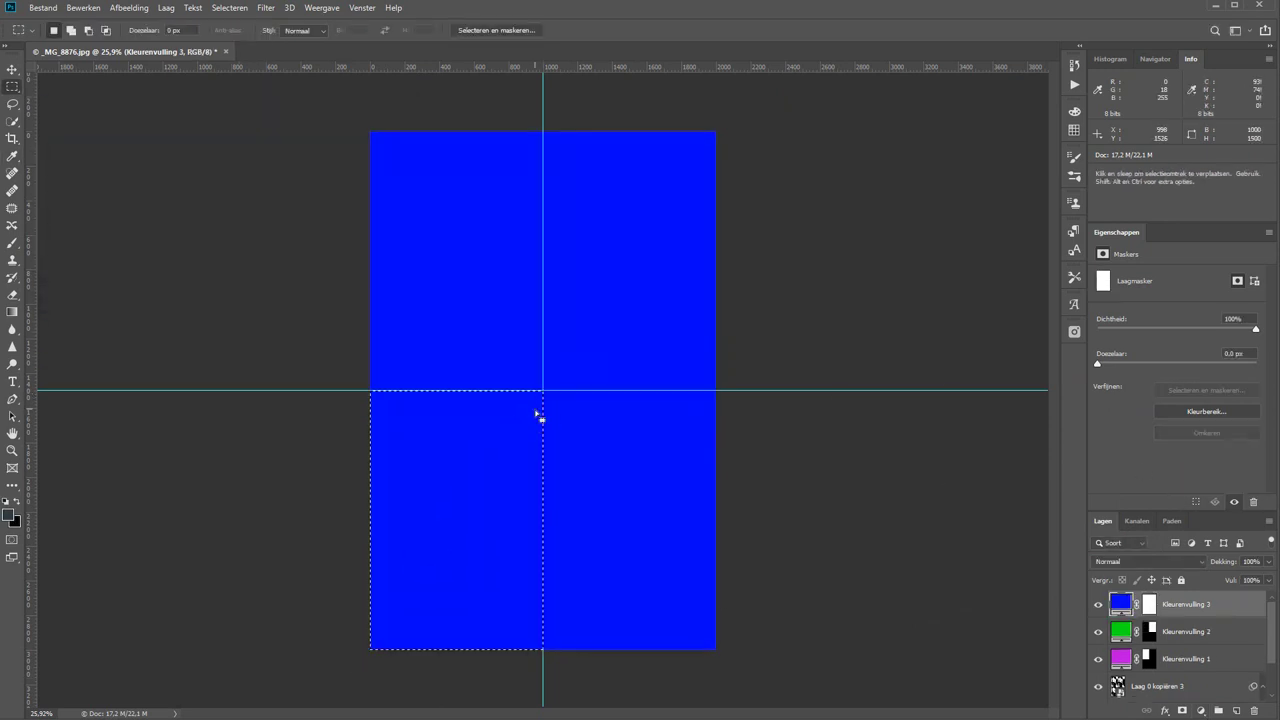
key(ctrl+shift+i)
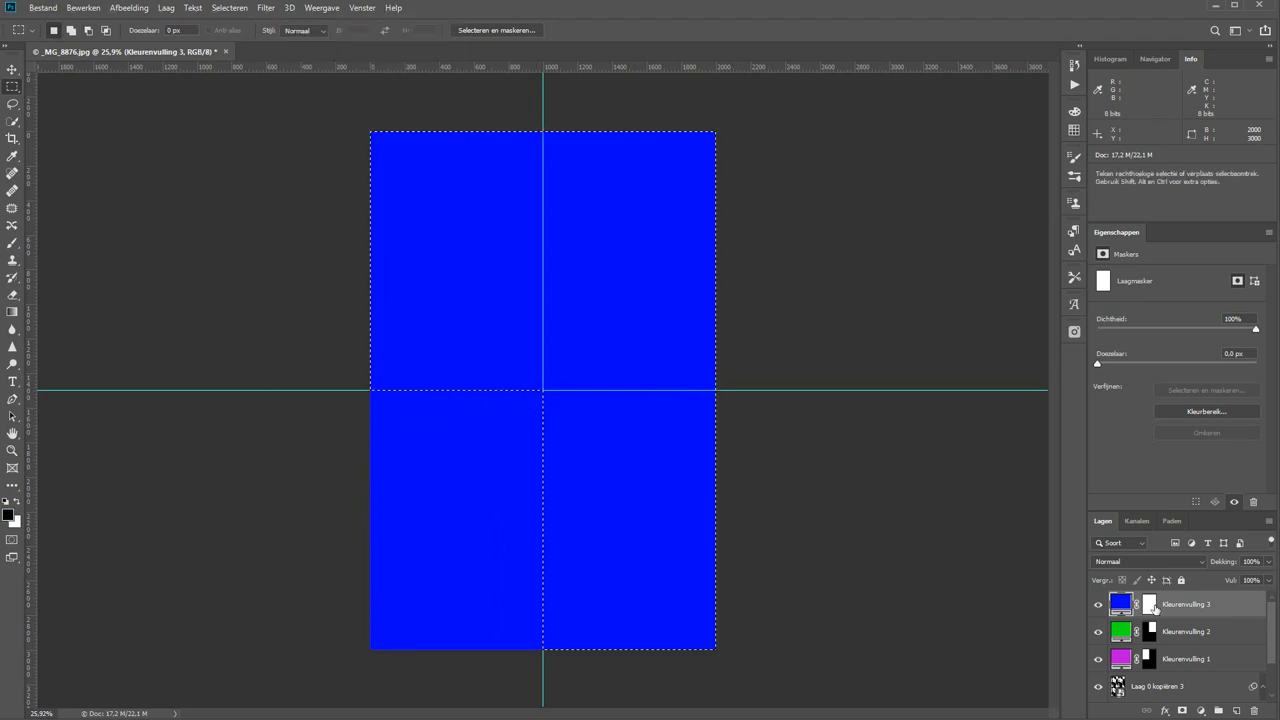
click(1149, 604)
key(alt+BackSpace)
Step: Set the blue layer to Lichter and add a yellow Solid Color fill layer
click(1148, 561)
click(1110, 490)
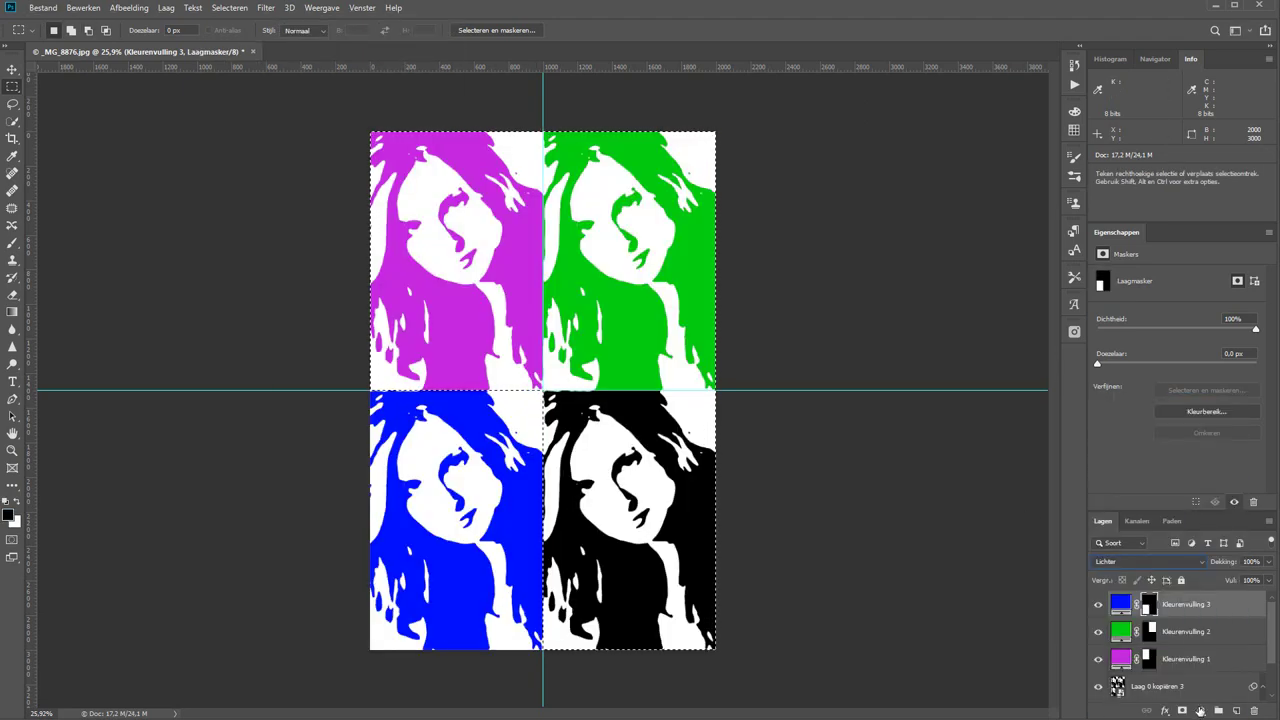
click(1200, 711)
click(1170, 406)
drag(226, 288, 234, 279)
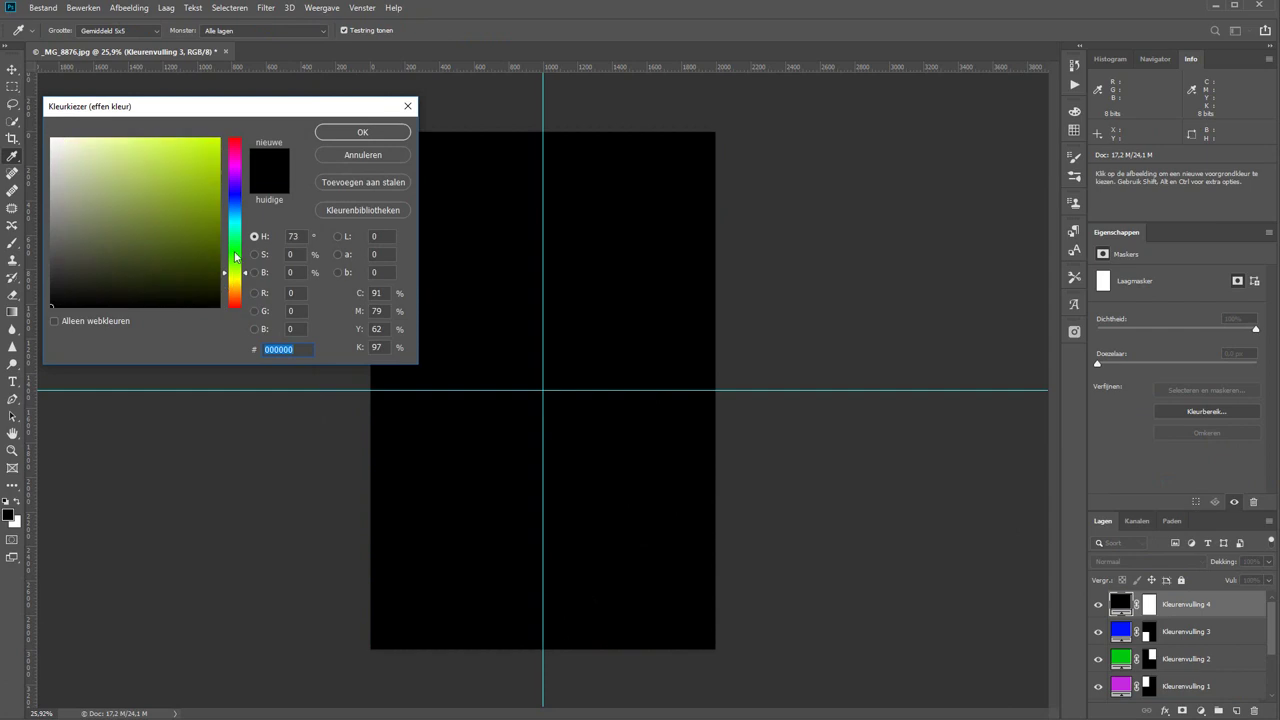
click(221, 139)
key(Return)
Step: Mask the yellow fill to the bottom-right quadrant and set it to Lichter
drag(846, 666, 551, 383)
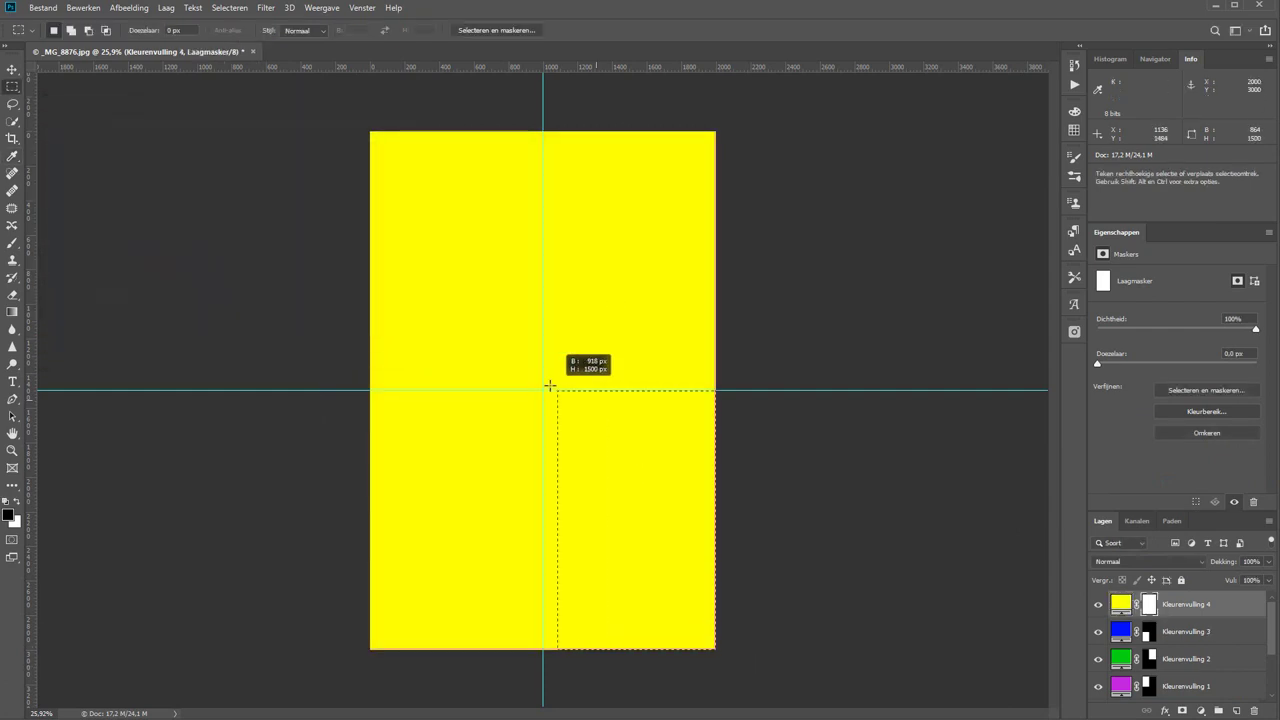
key(ctrl+shift+i)
key(alt+BackSpace)
key(ctrl+d)
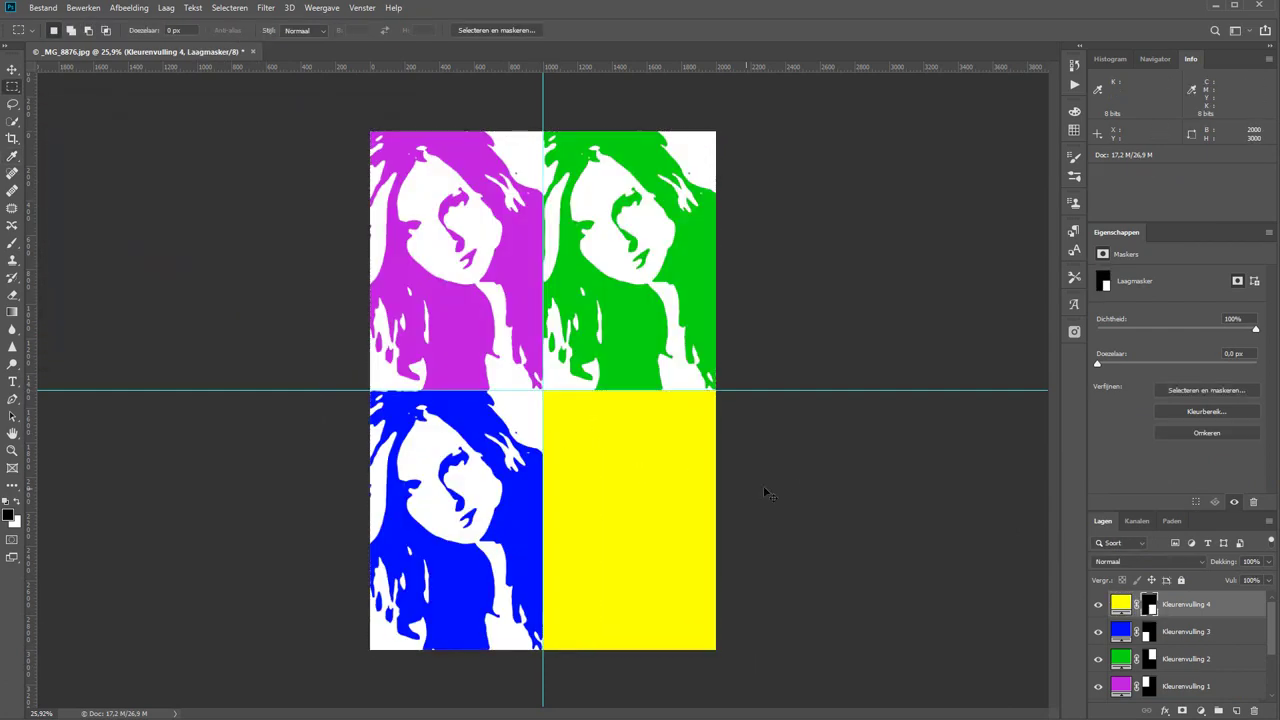
click(1148, 561)
click(1103, 491)
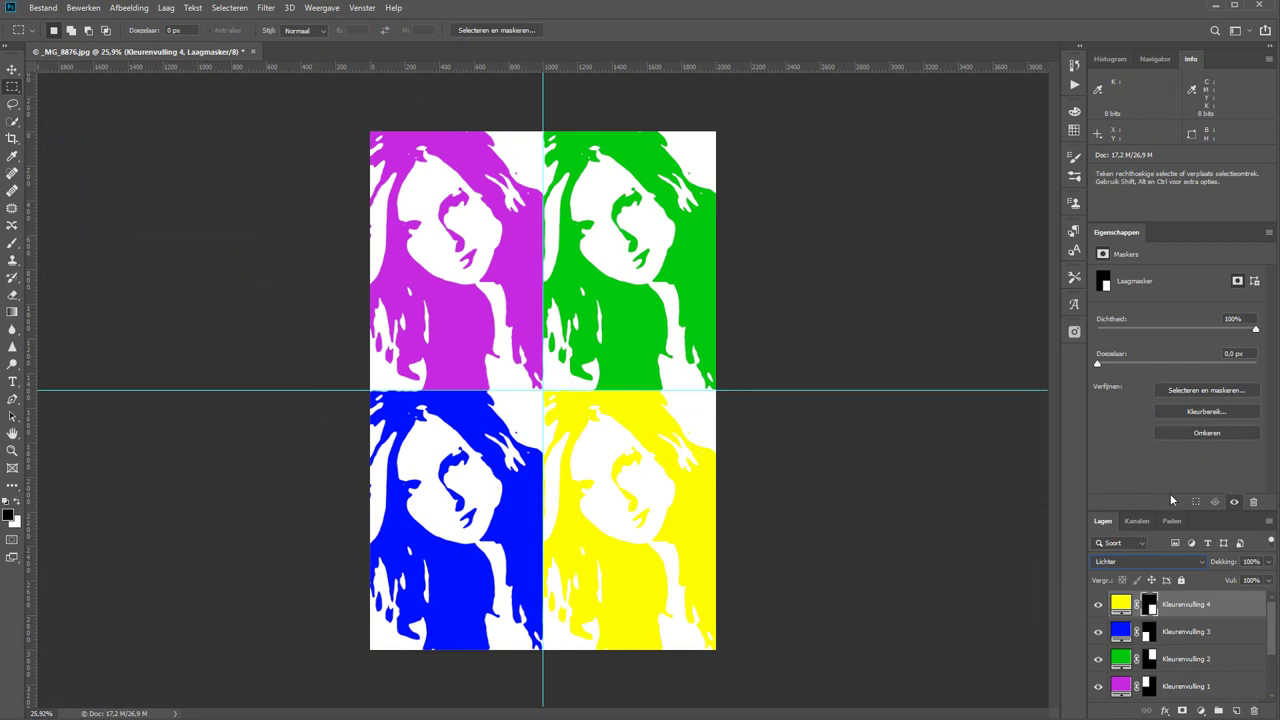
Step: Change the yellow fill layer's colour to a darker olive, #bdbb00
double_click(1120, 604)
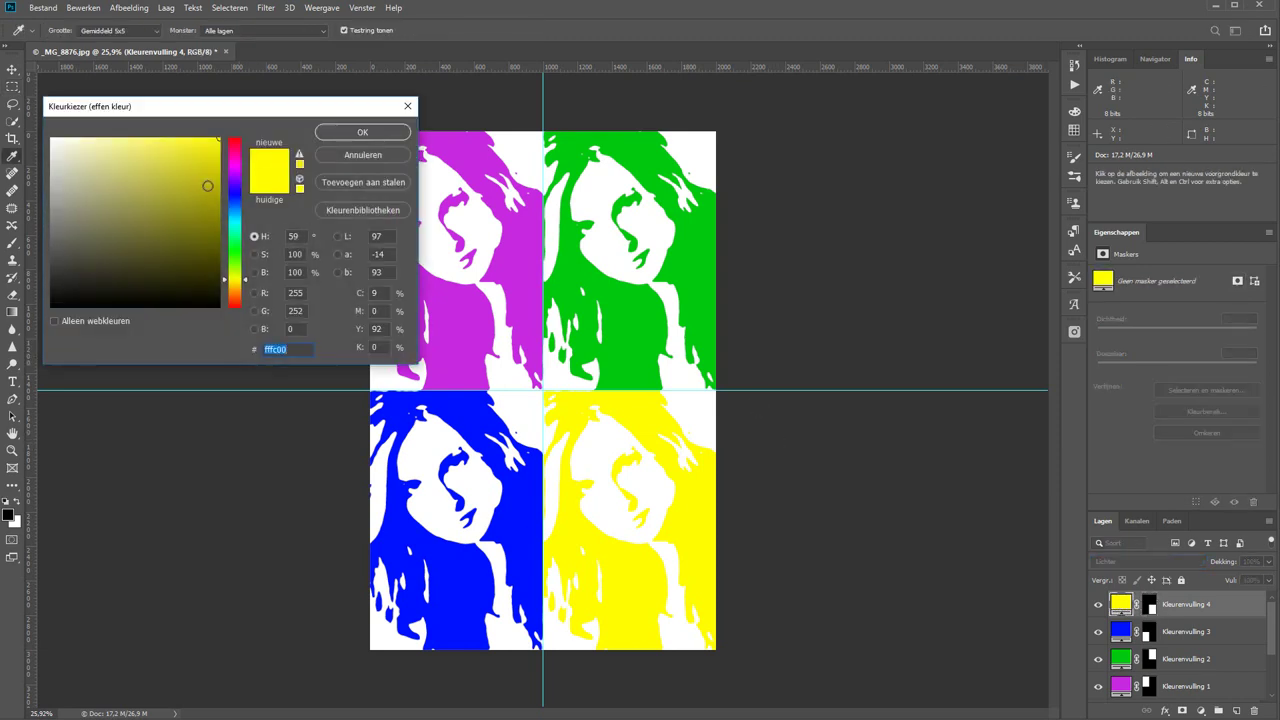
click(219, 181)
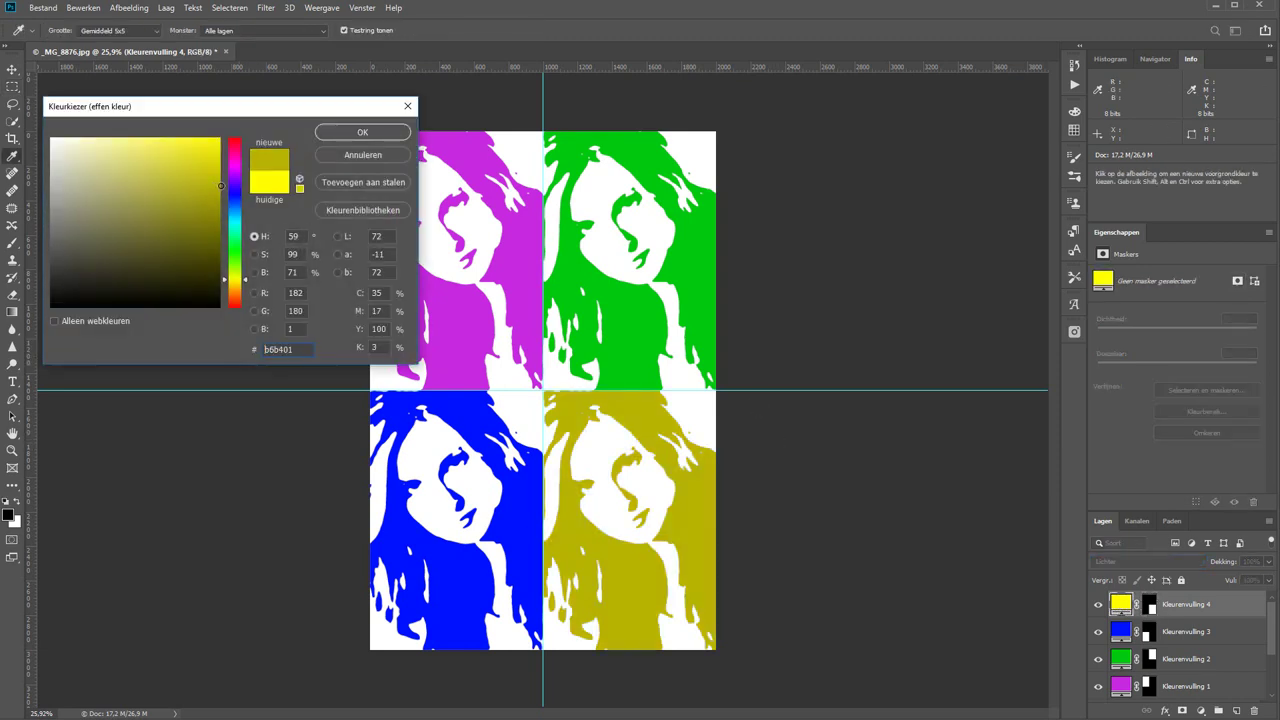
click(345, 134)
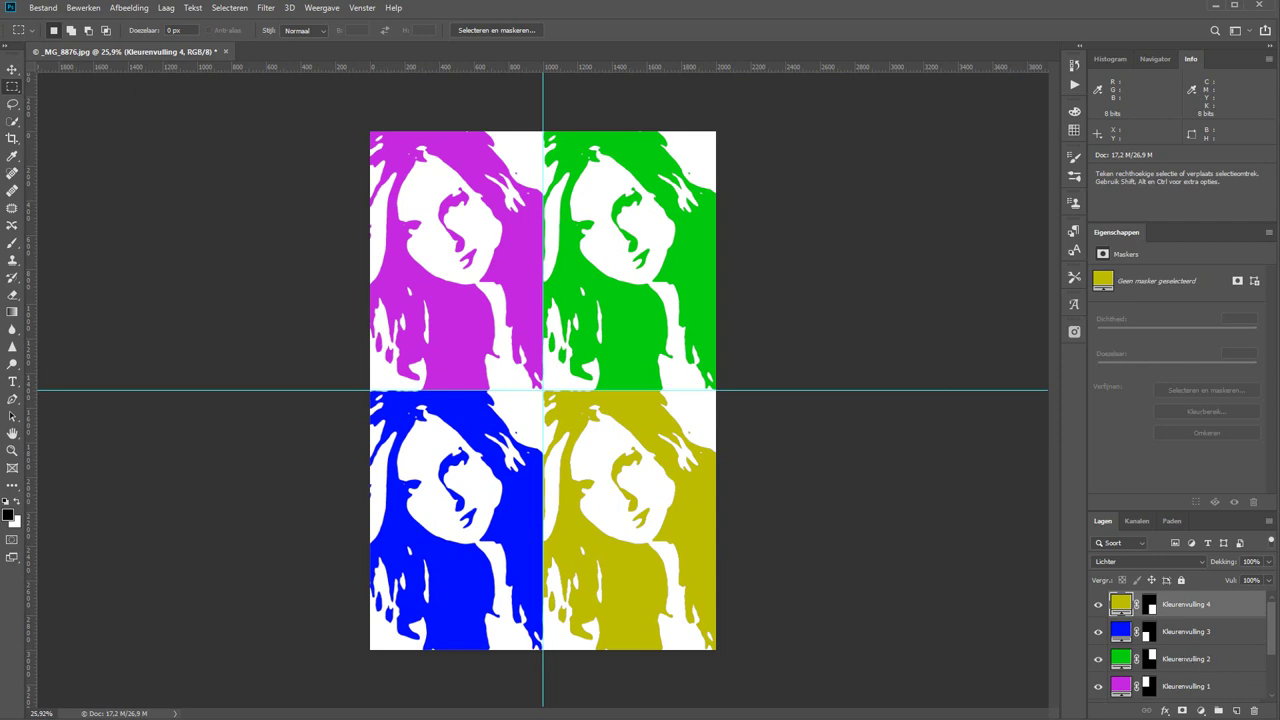
click(1200, 710)
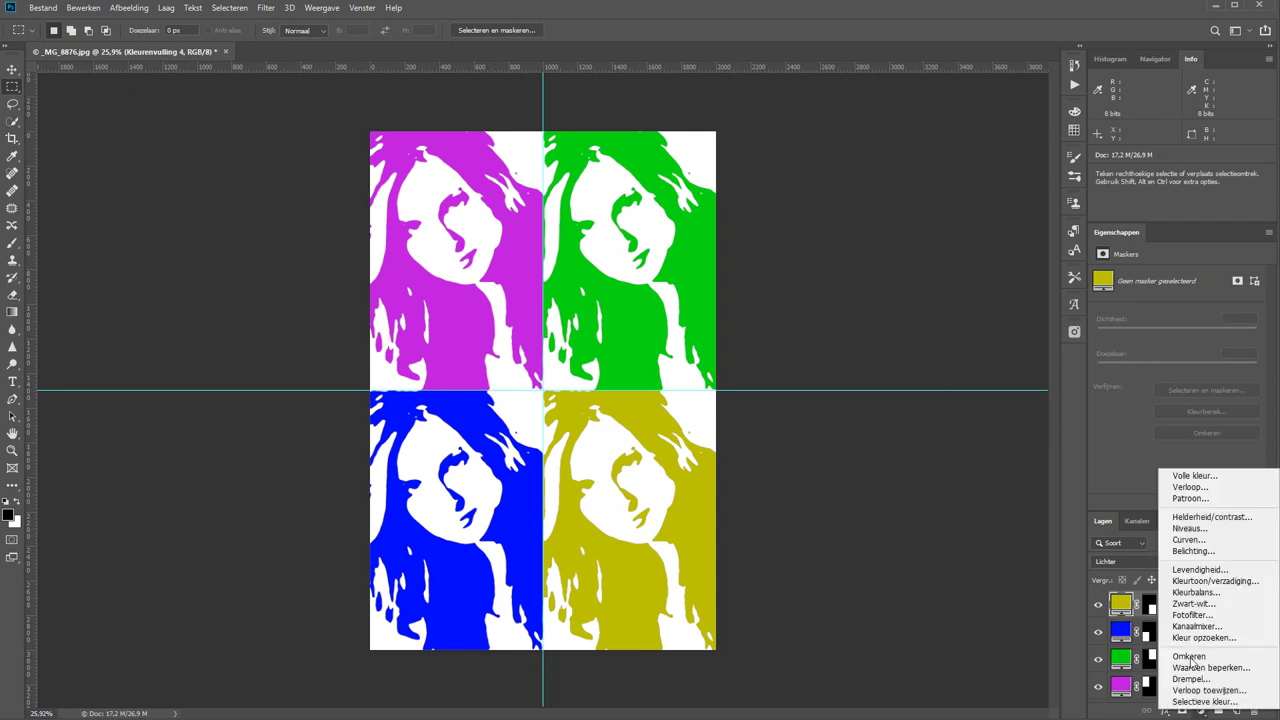
Step: Add a mid-blue fill layer, Kleurenvulling 5, and hide it
click(1180, 476)
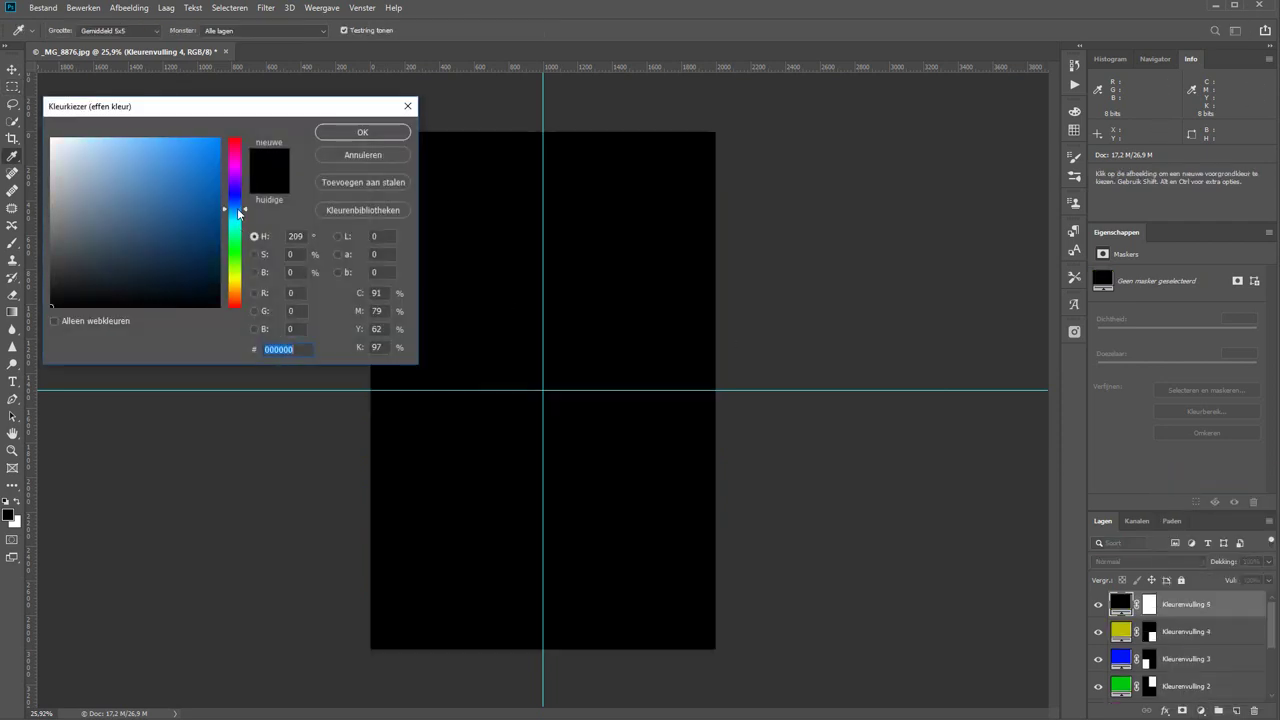
click(237, 208)
click(190, 187)
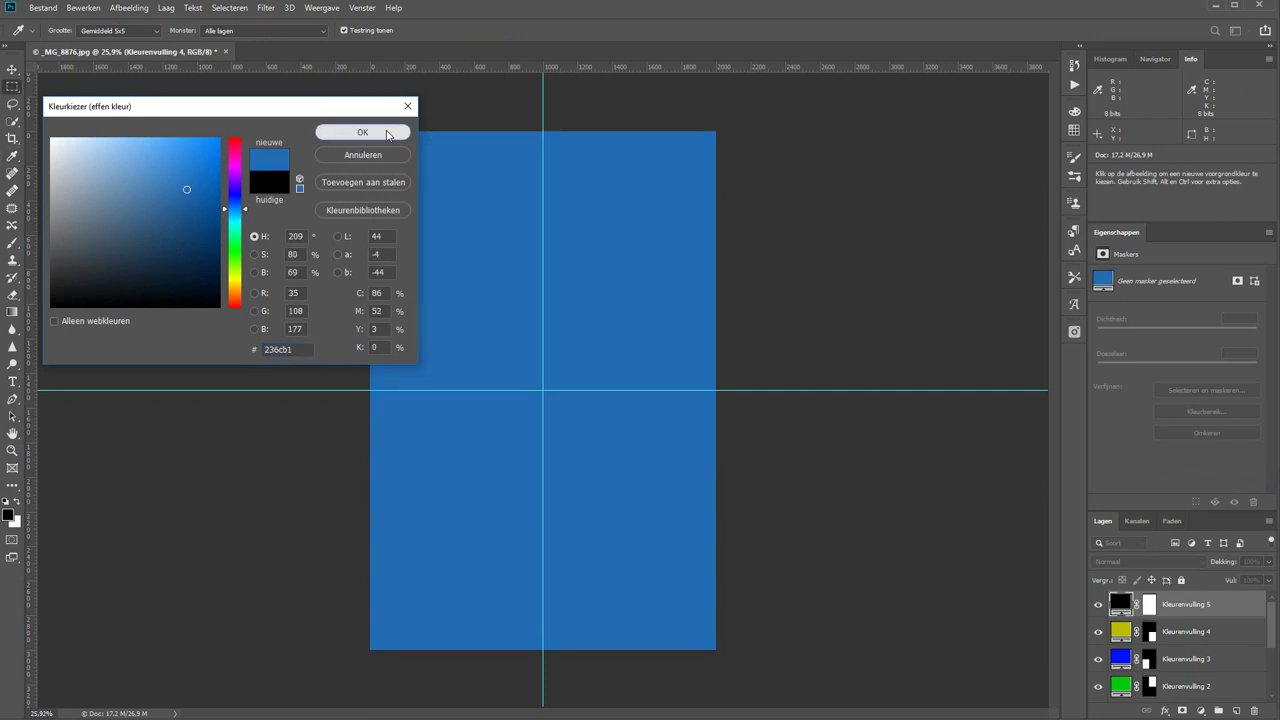
key(Return)
click(1098, 604)
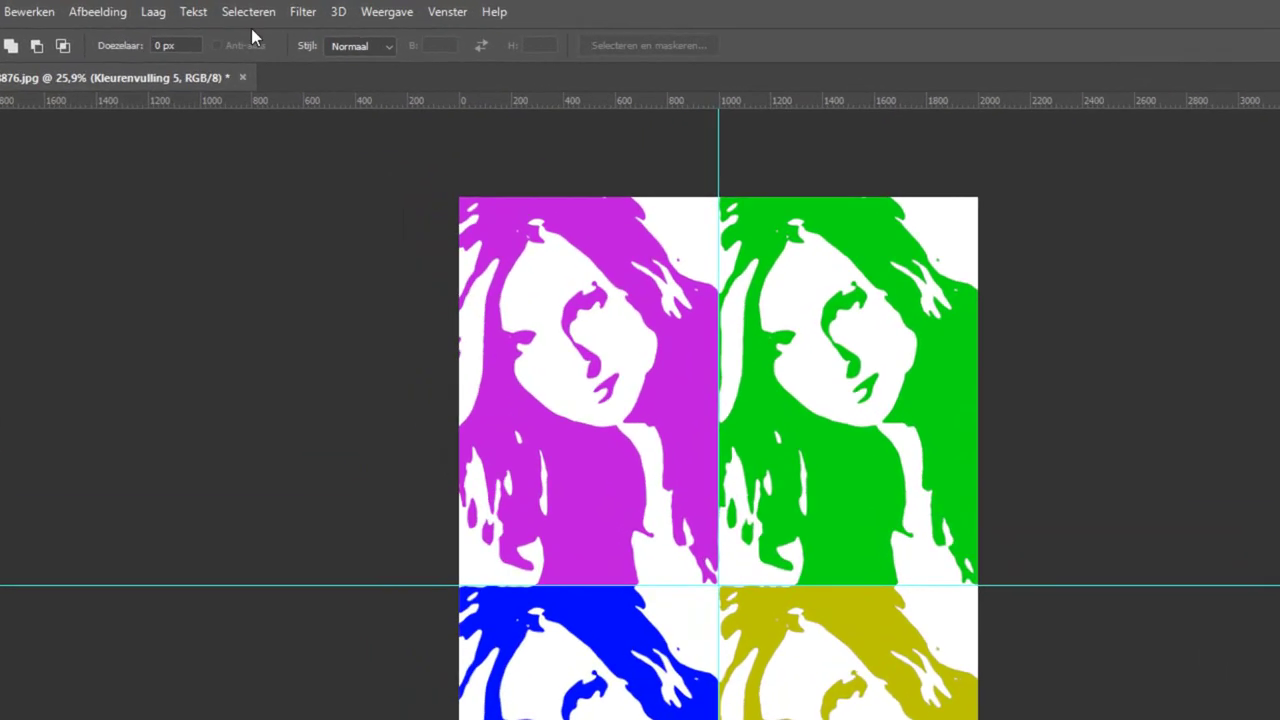
Step: Select highlights via Kleurbereik (tolerance 0, maximum range), then show Kleurenvulling 5 and target its mask
click(229, 9)
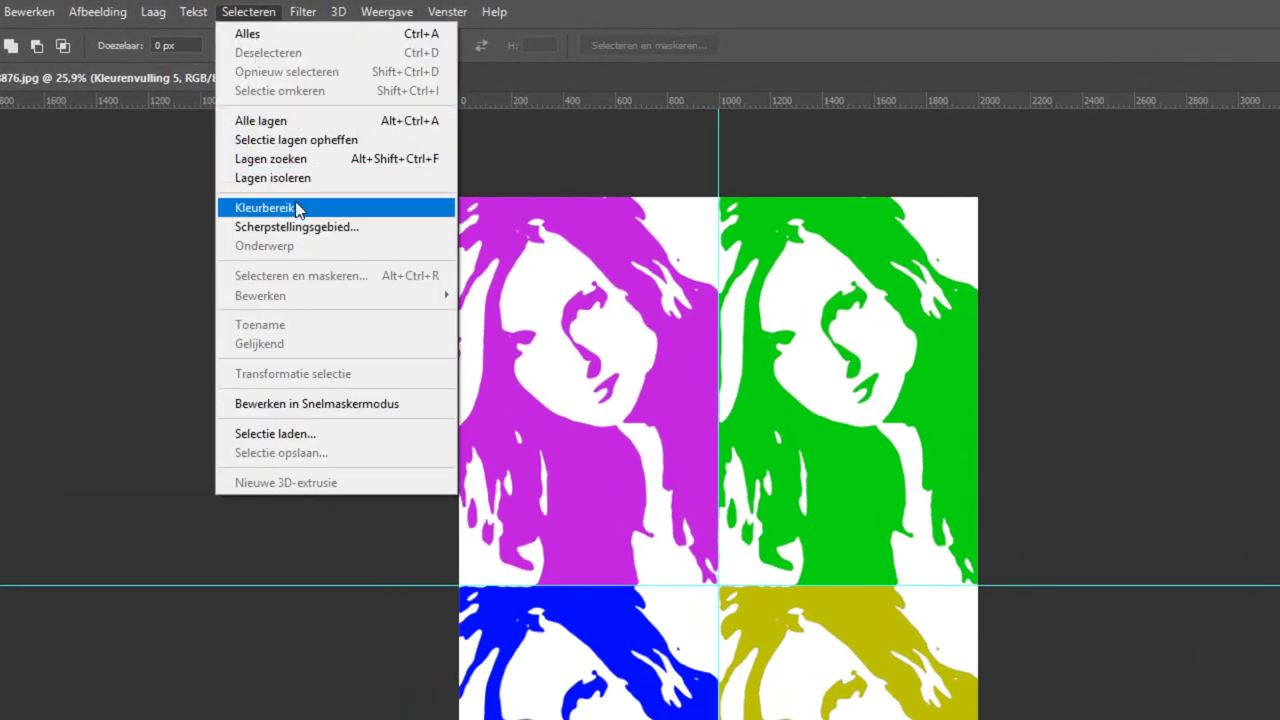
click(298, 208)
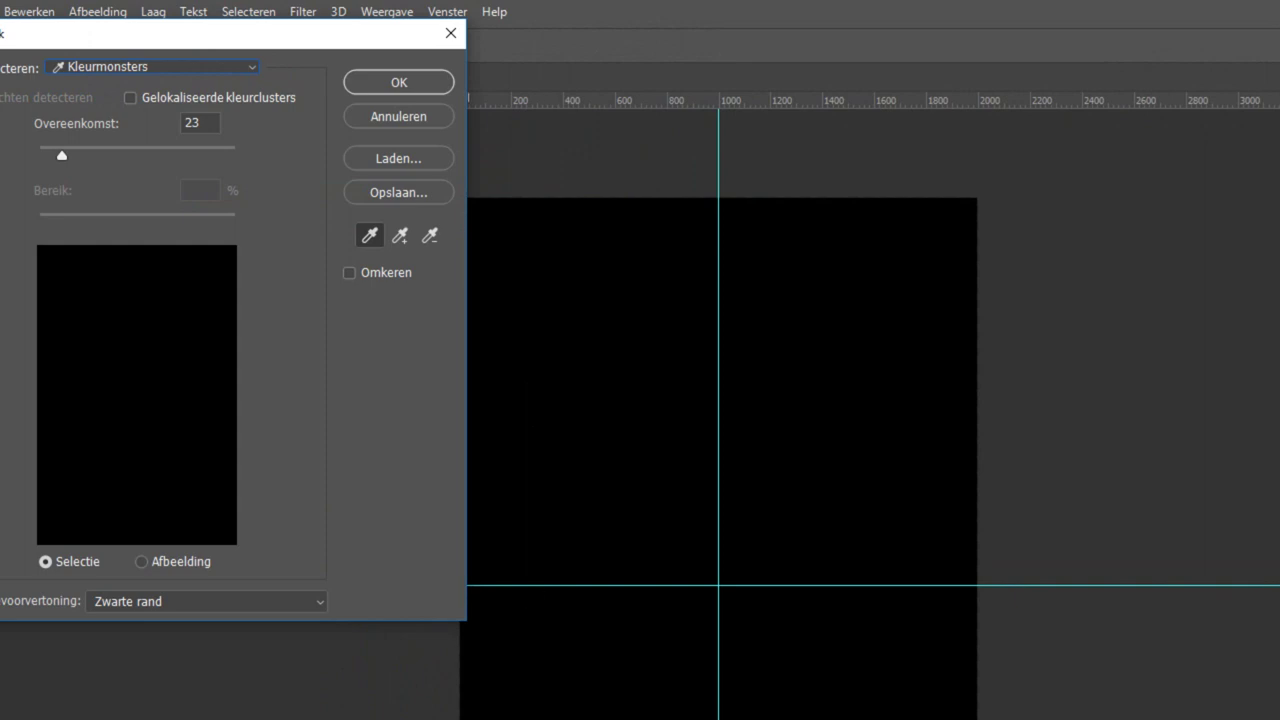
click(252, 66)
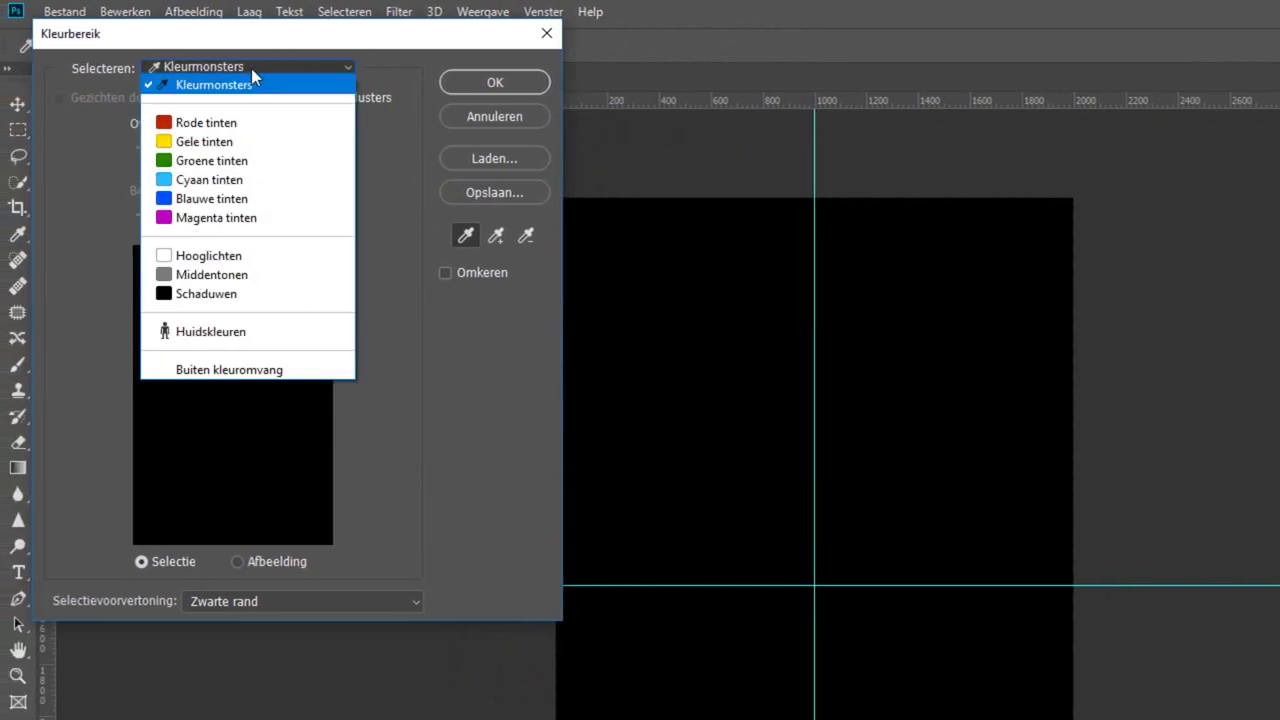
click(224, 255)
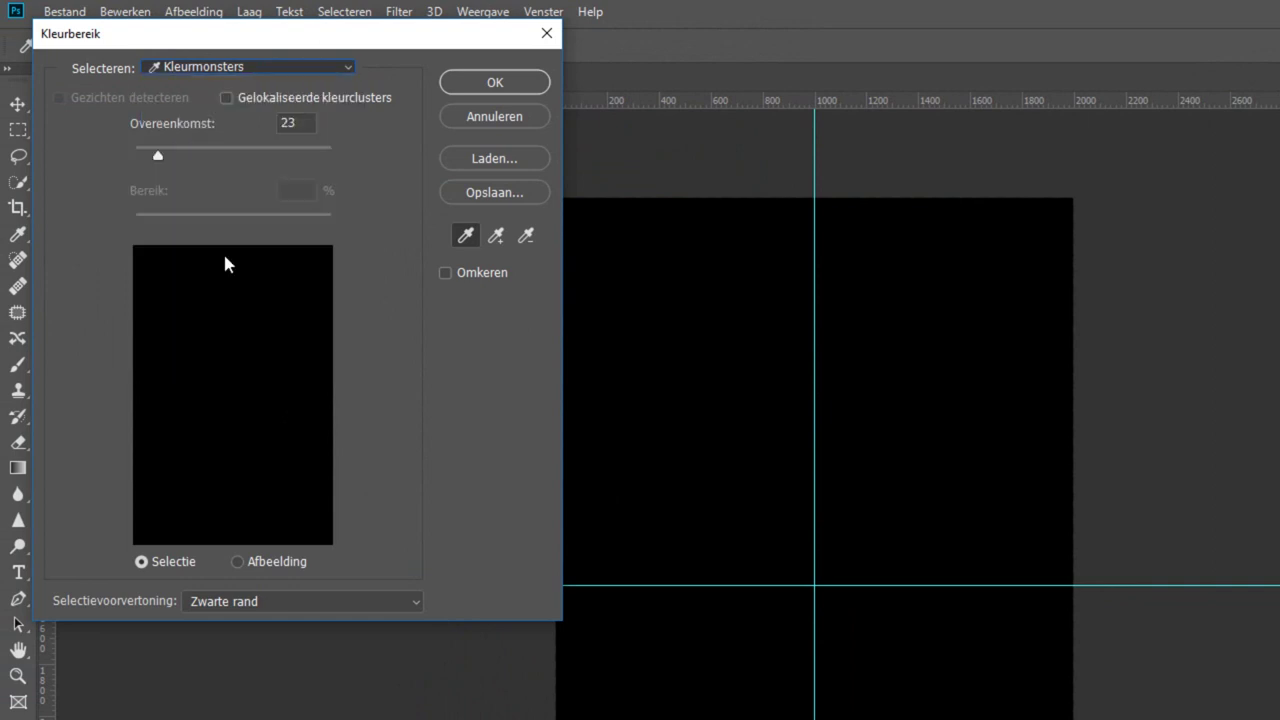
drag(204, 154, 126, 157)
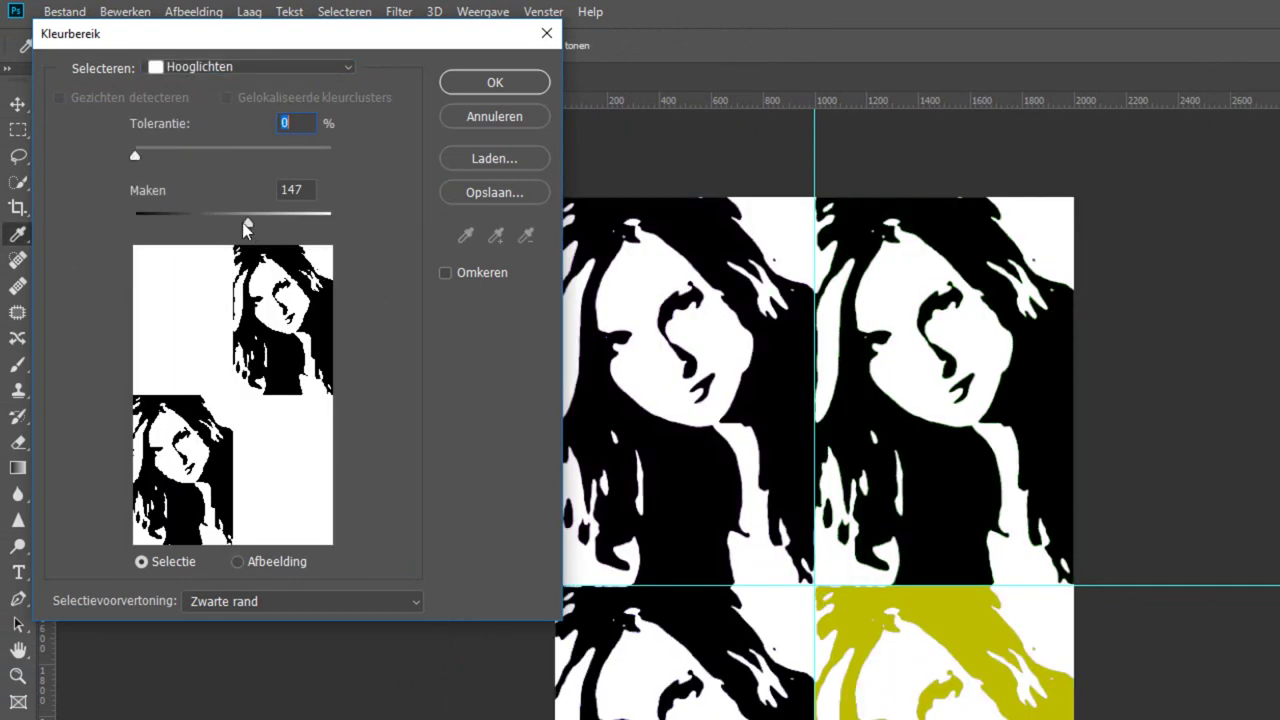
drag(248, 222, 391, 231)
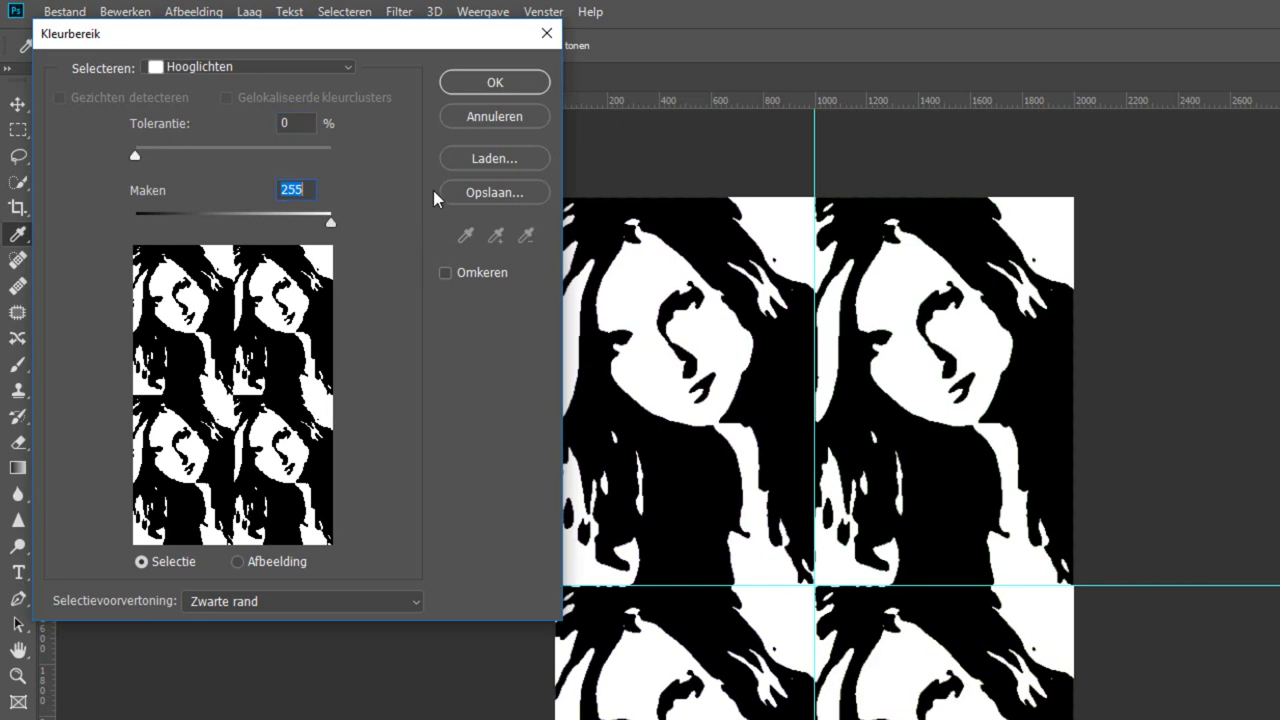
click(478, 82)
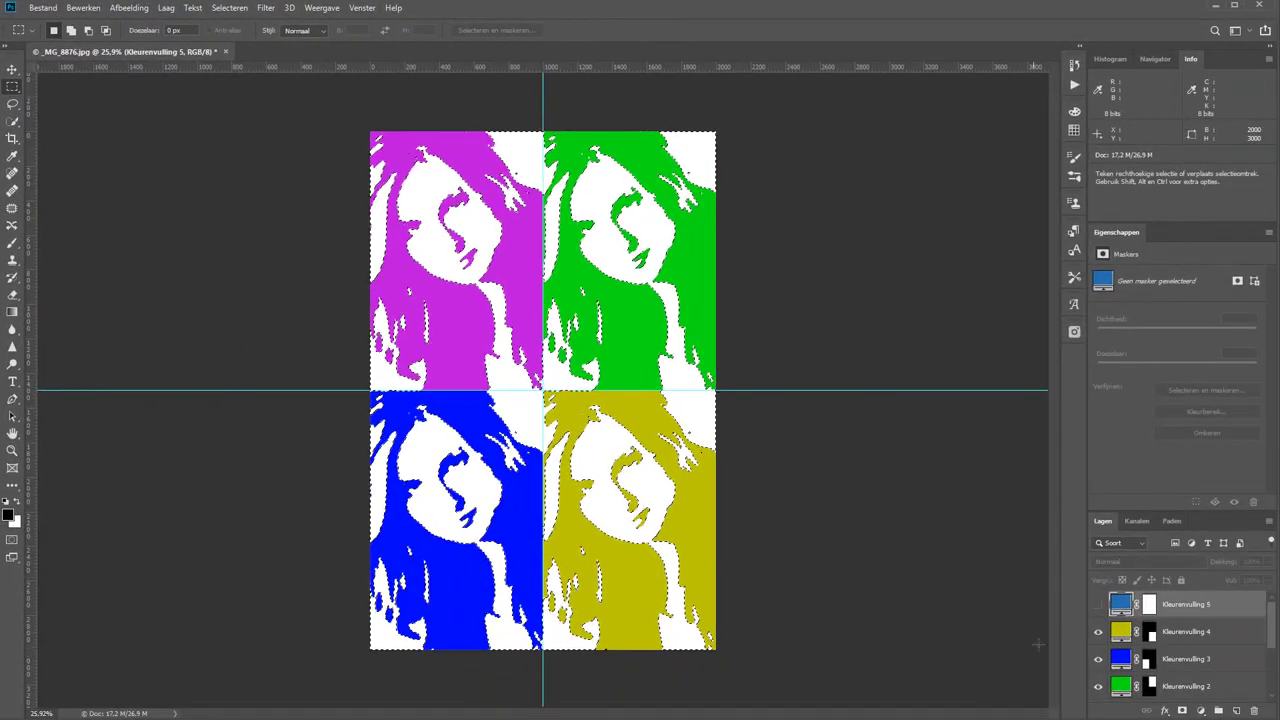
click(1099, 606)
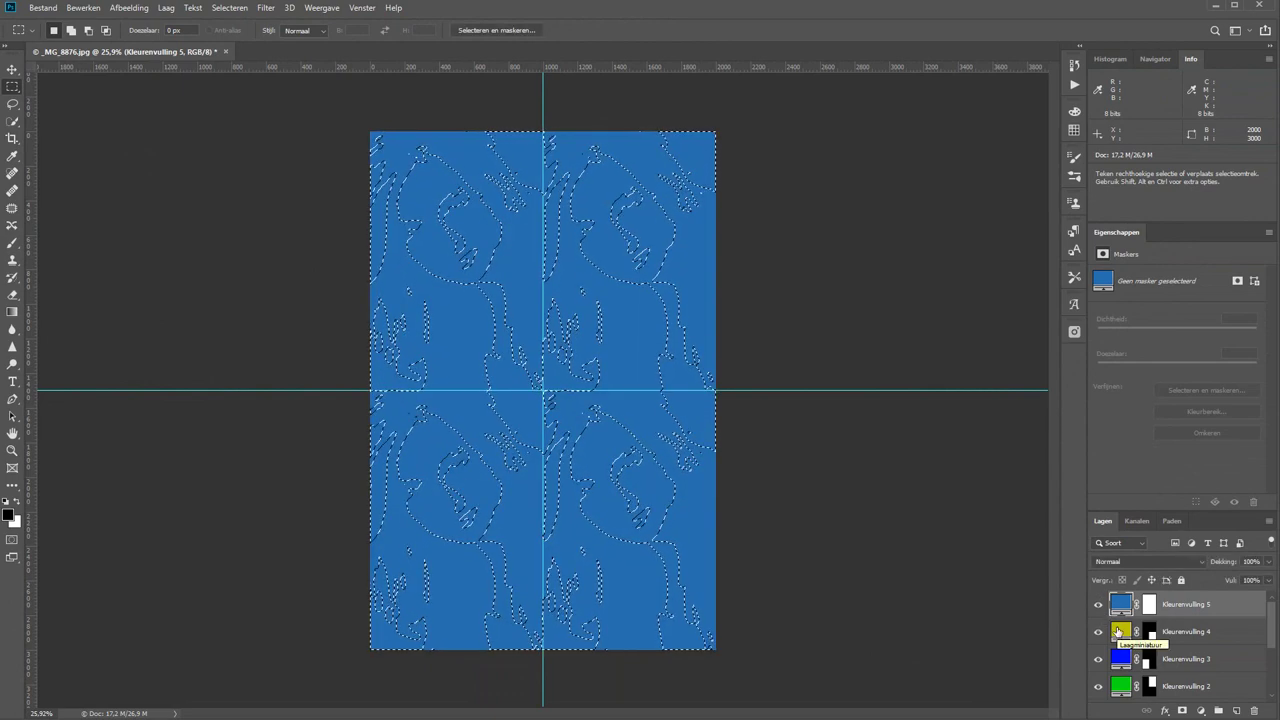
click(1150, 605)
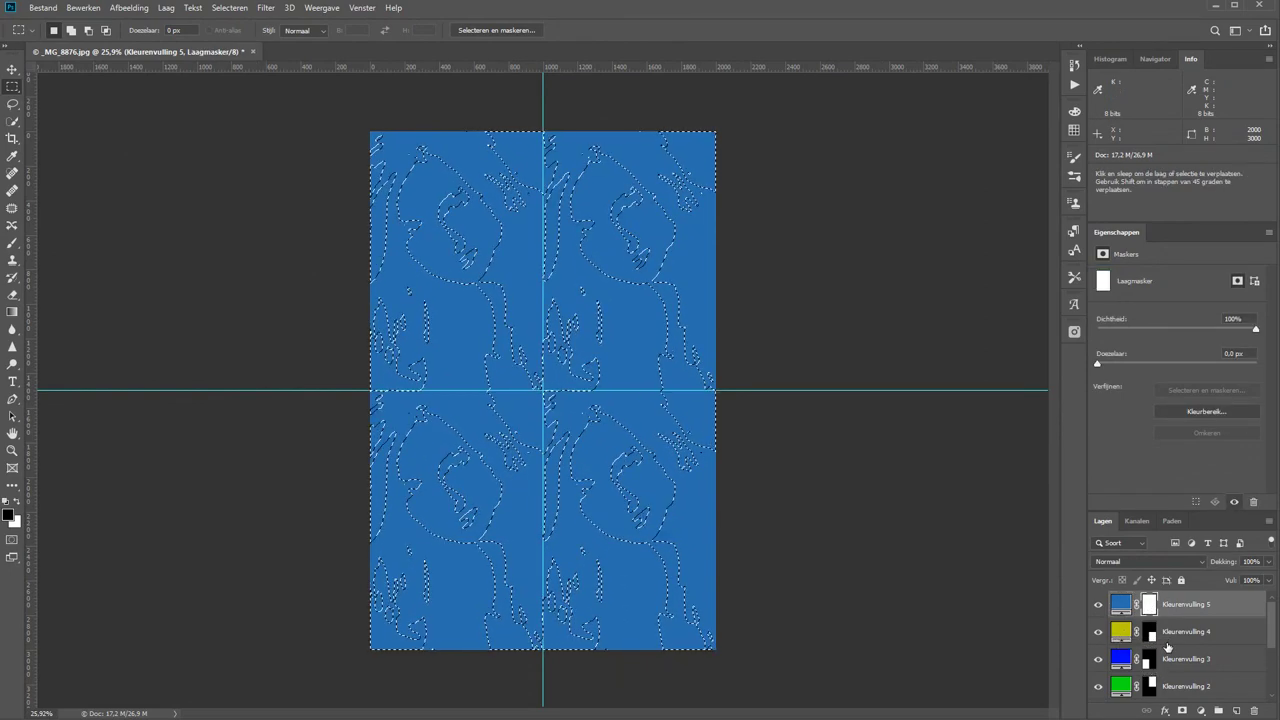
Step: Fill Kleurenvulling 5's mask from the highlight selection, deselect, and invert the mask
key(alt+BackSpace)
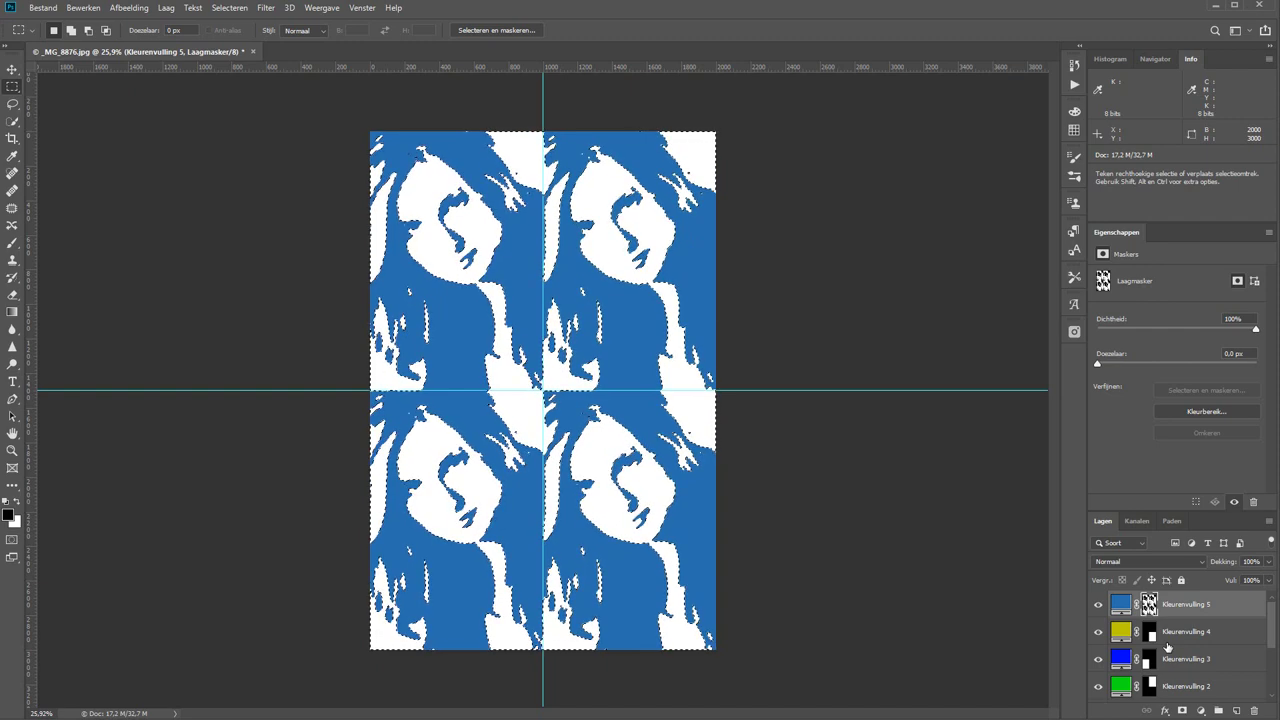
key(ctrl+d)
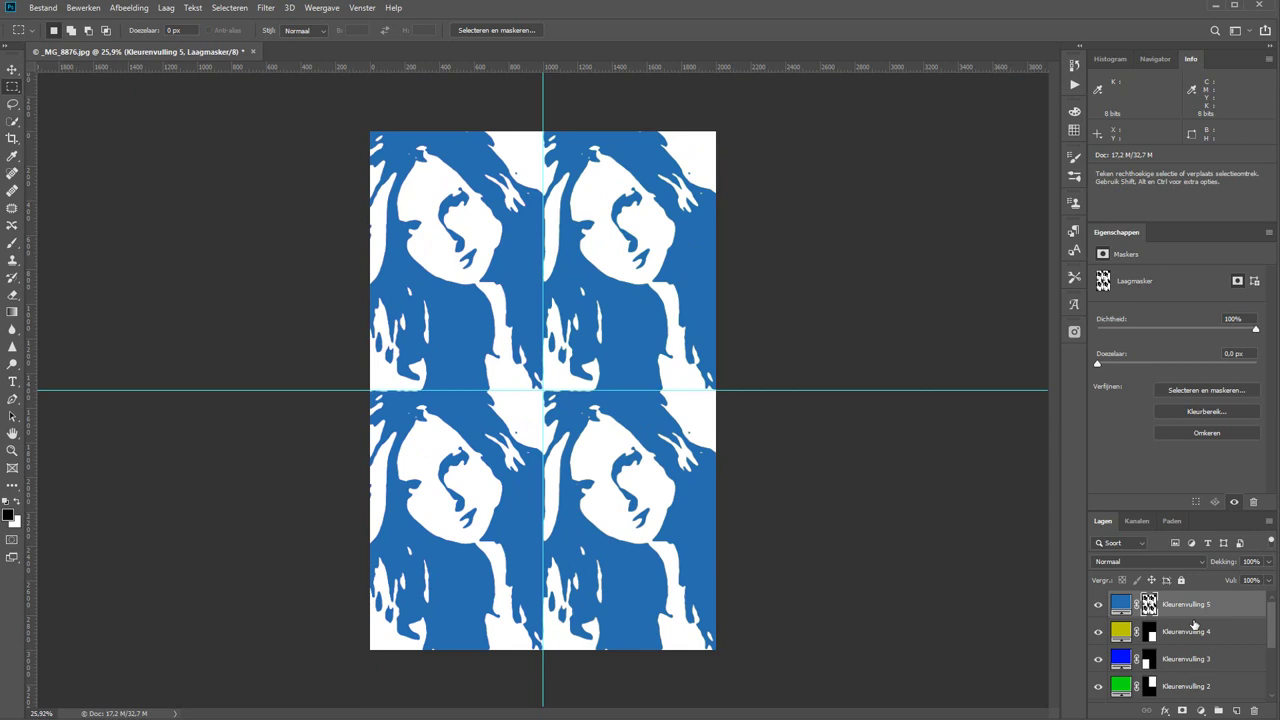
key(alt)
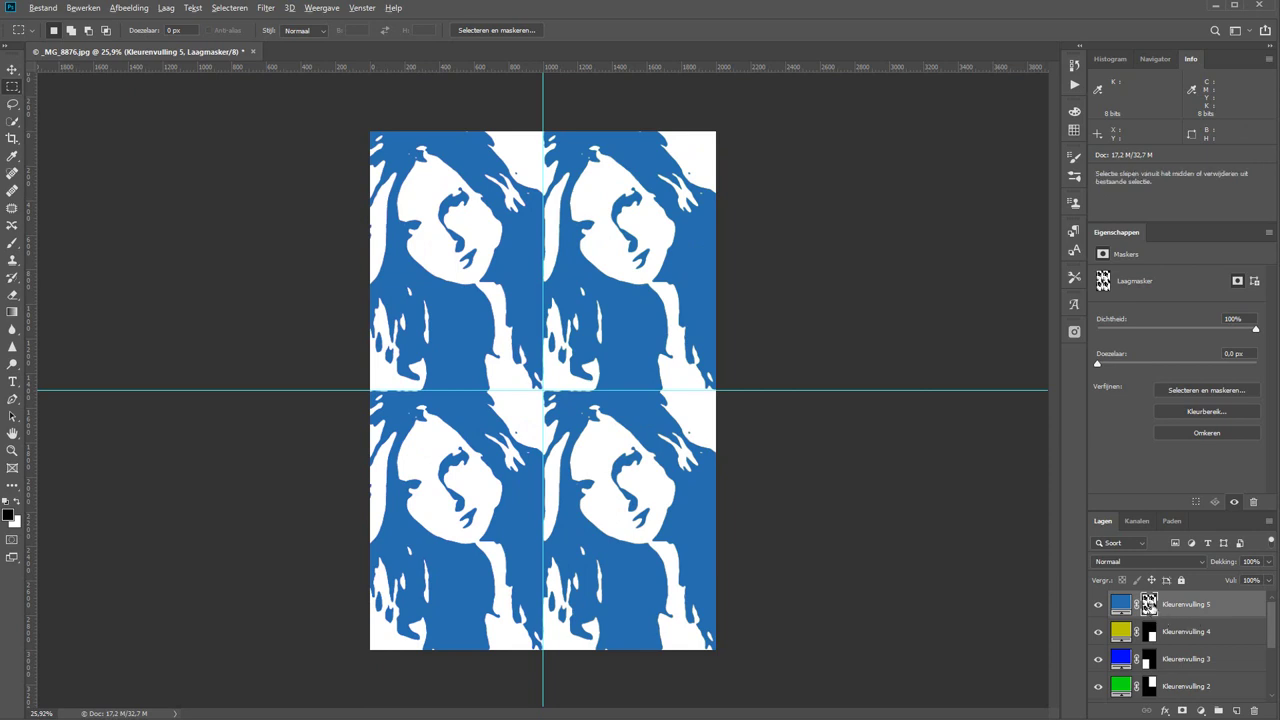
alt+click(1149, 604)
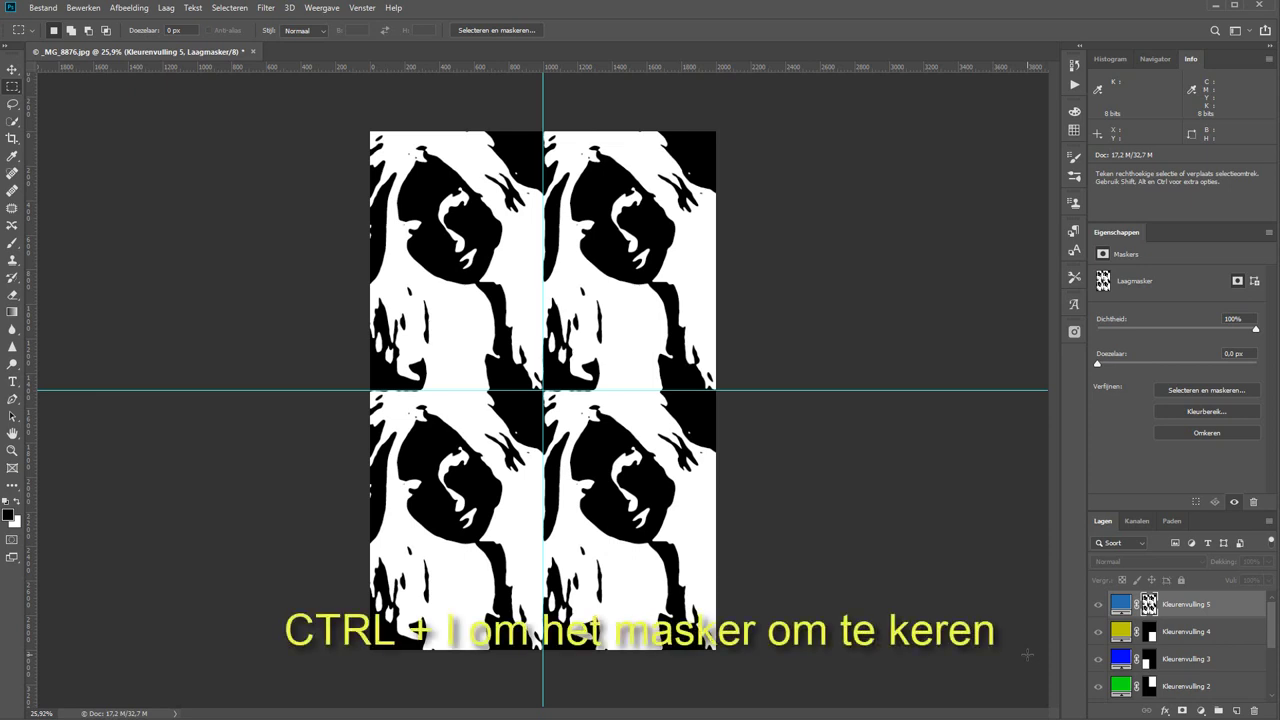
key(ctrl+i)
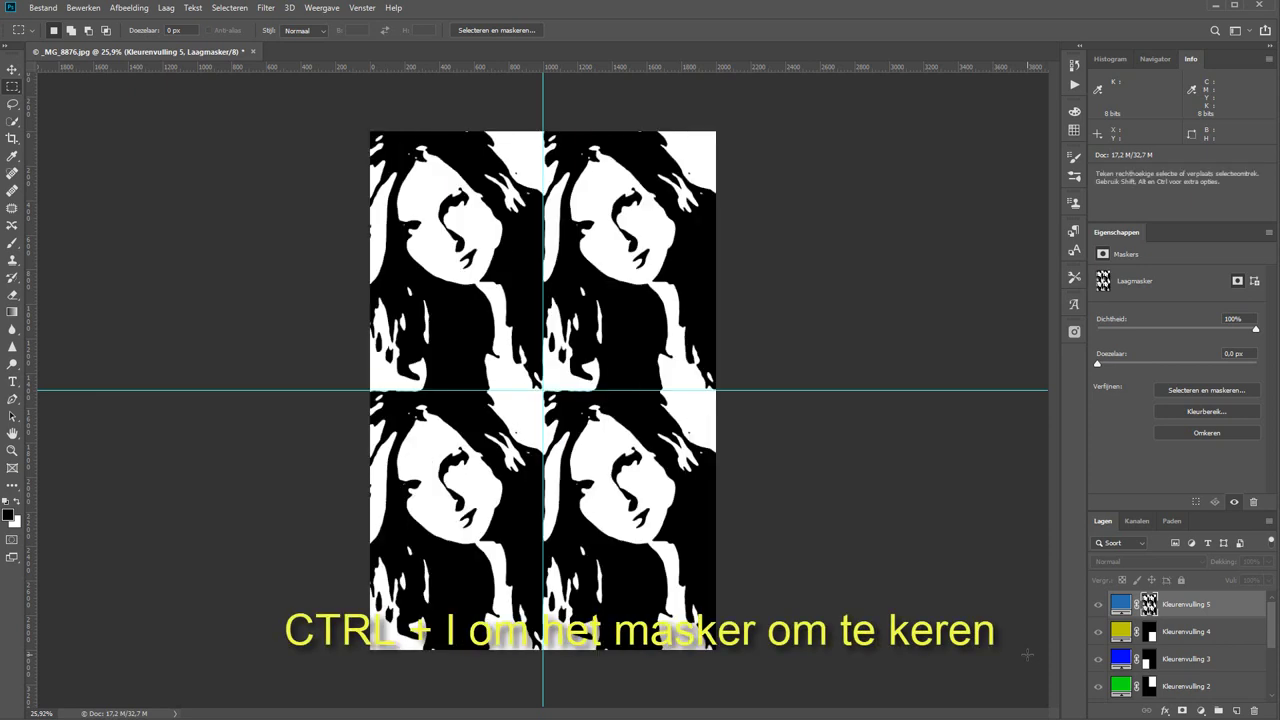
click(1098, 606)
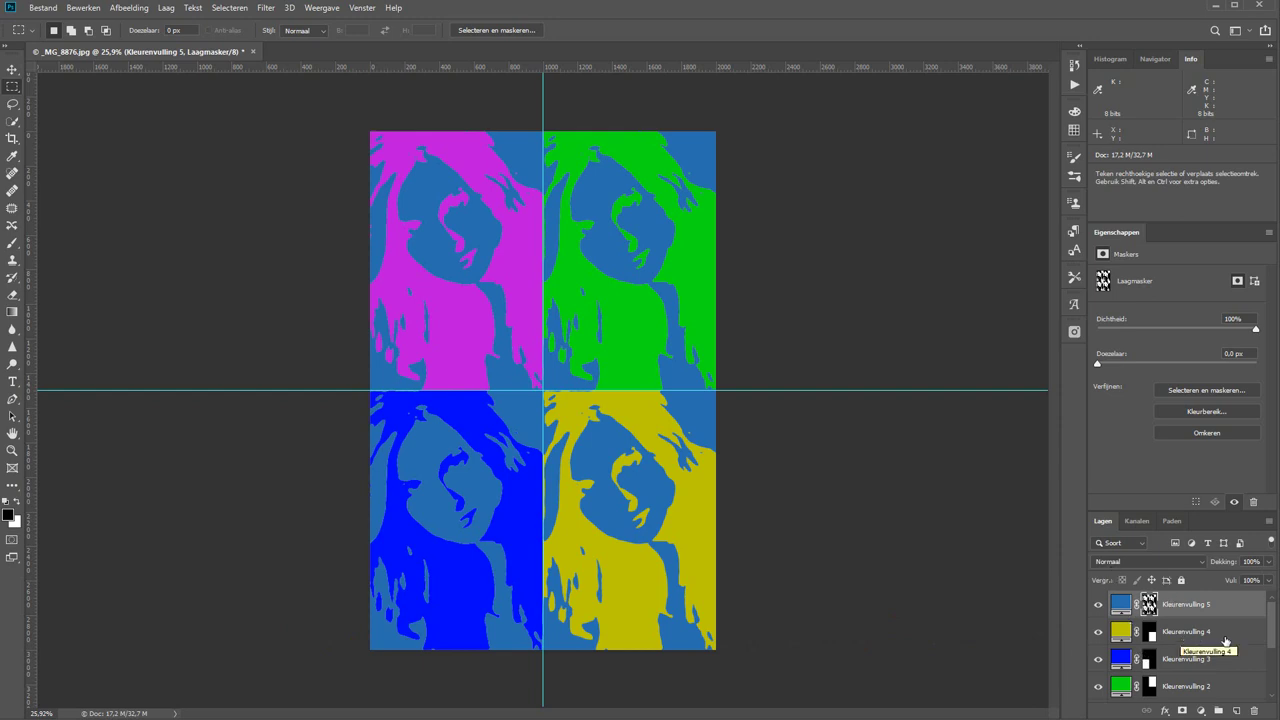
Step: Change the threshold layer's Gaussian blur radius to 2
scroll(1212, 651, down, 3)
scroll(1212, 651, down, 1)
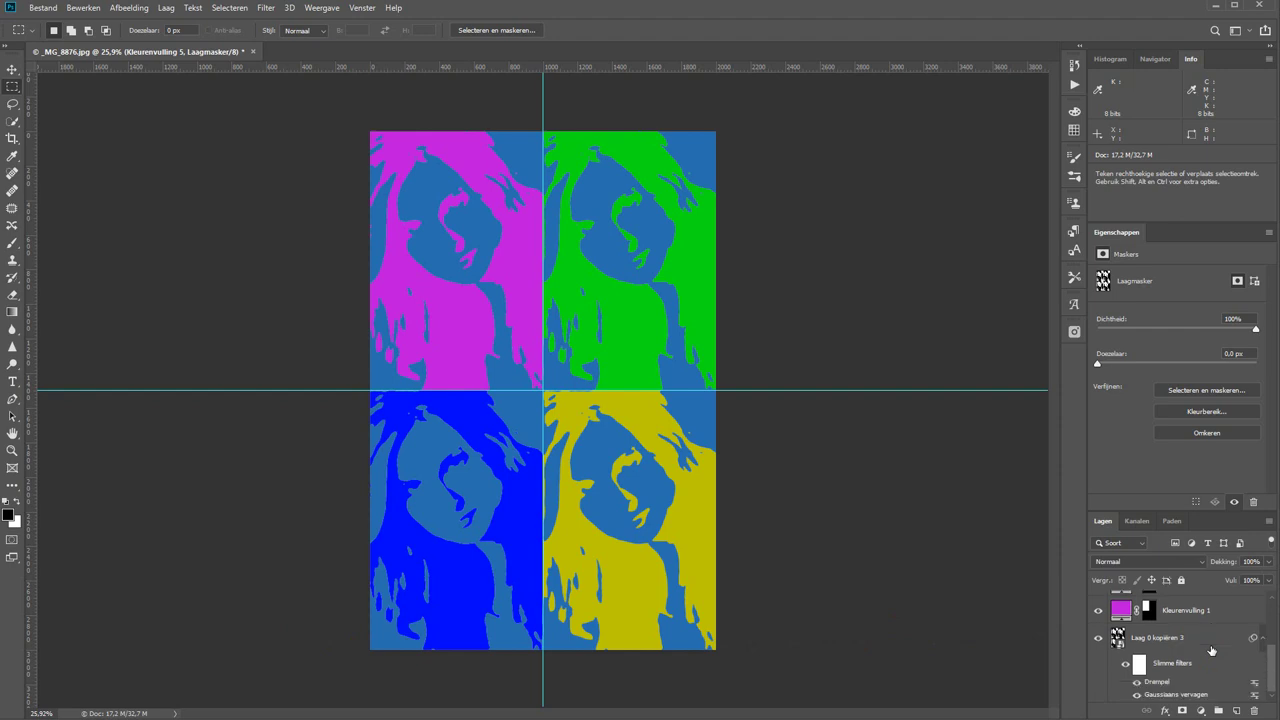
double_click(1176, 694)
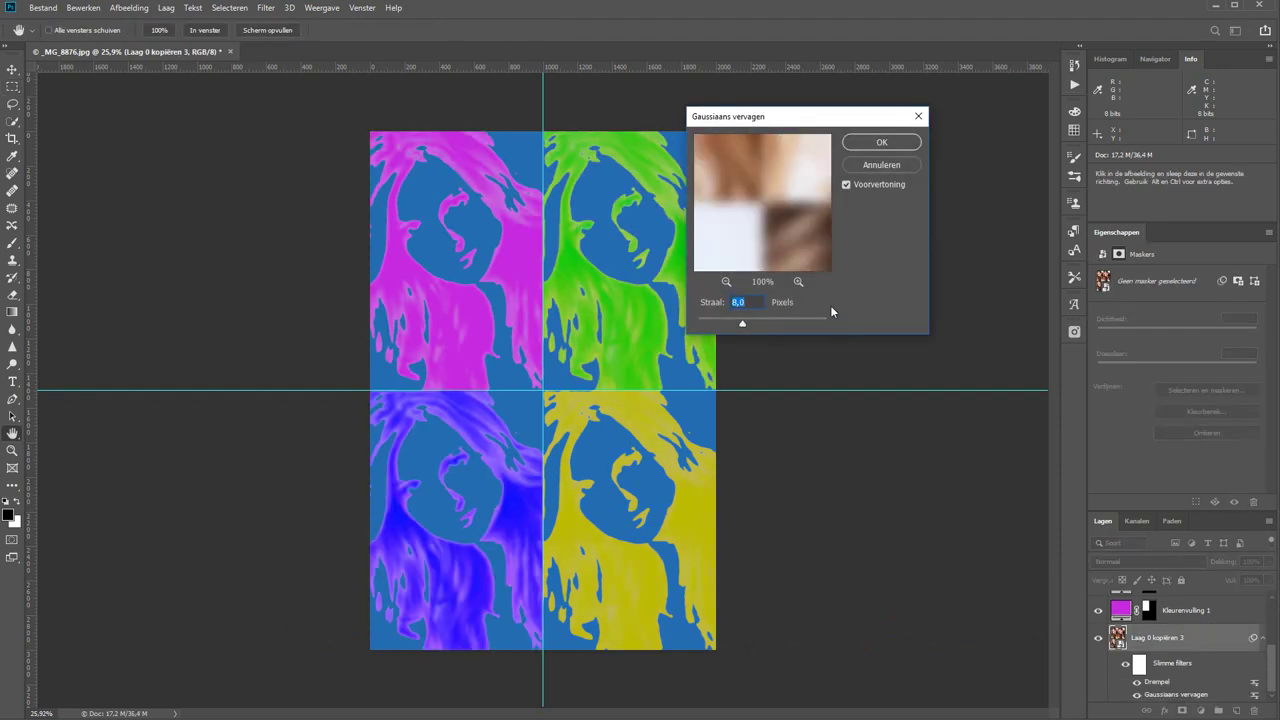
text(2)
key(Return)
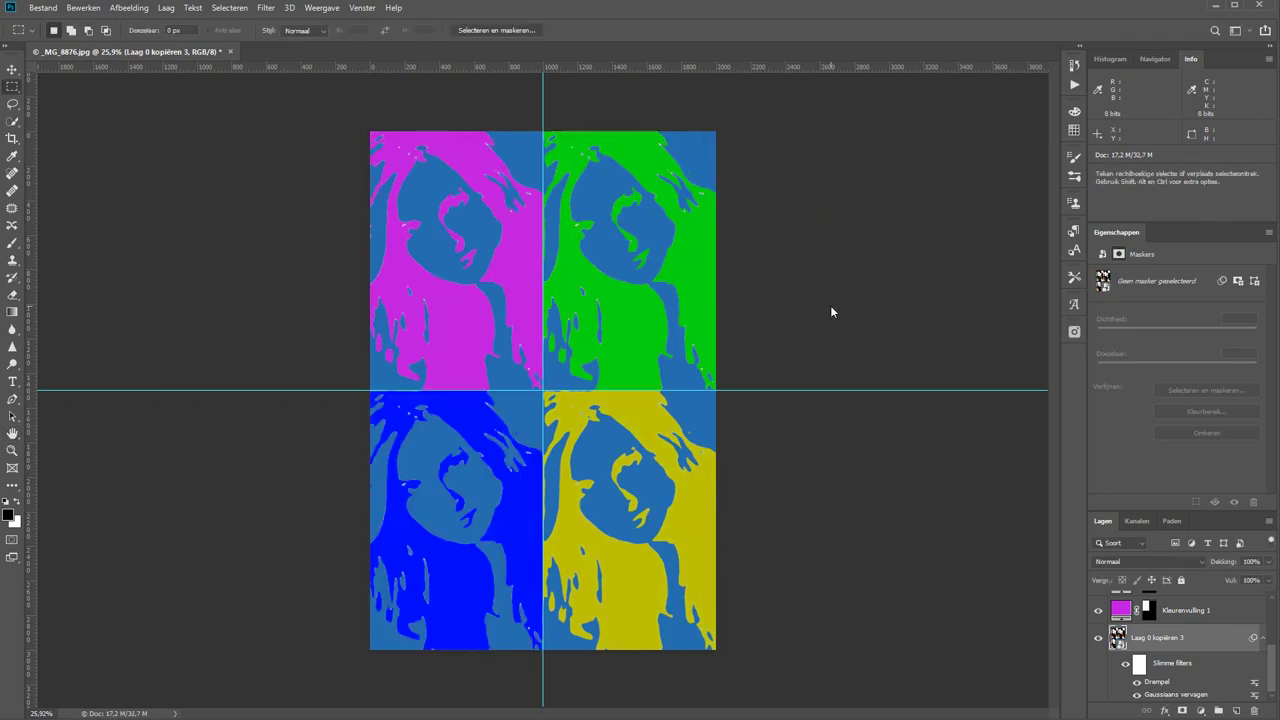
double_click(1168, 695)
text(75)
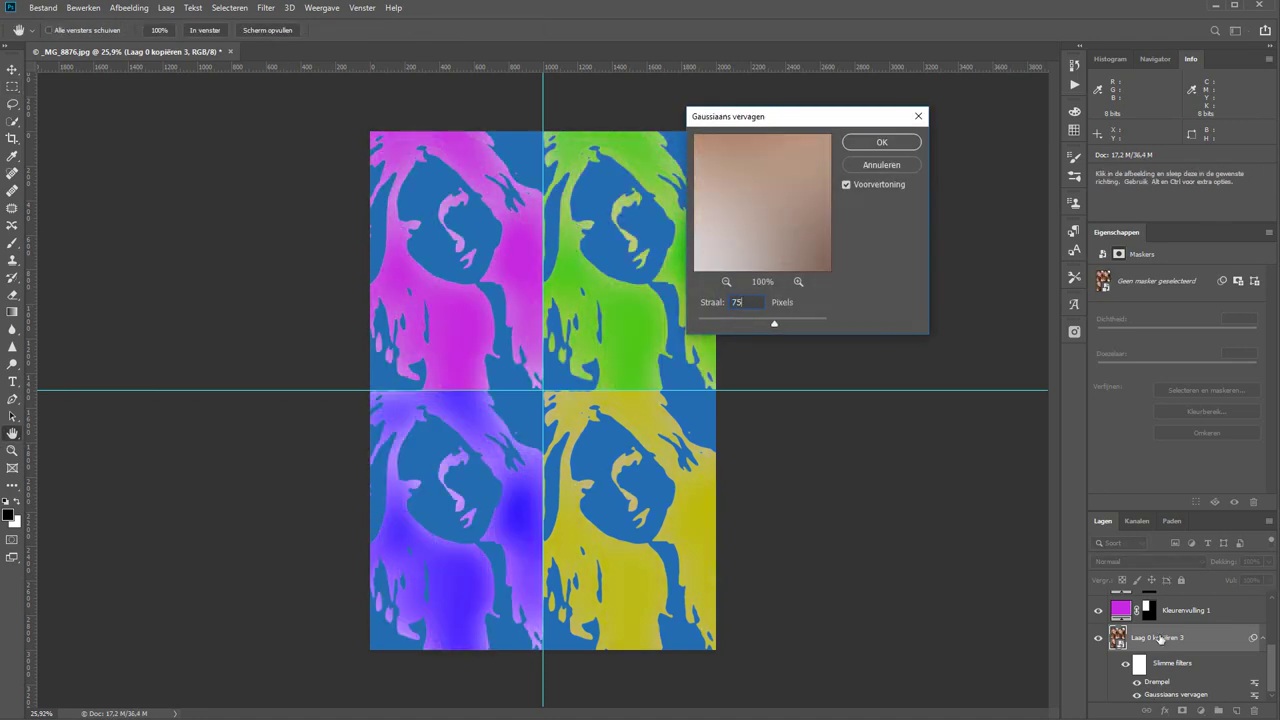
text(2)
key(Return)
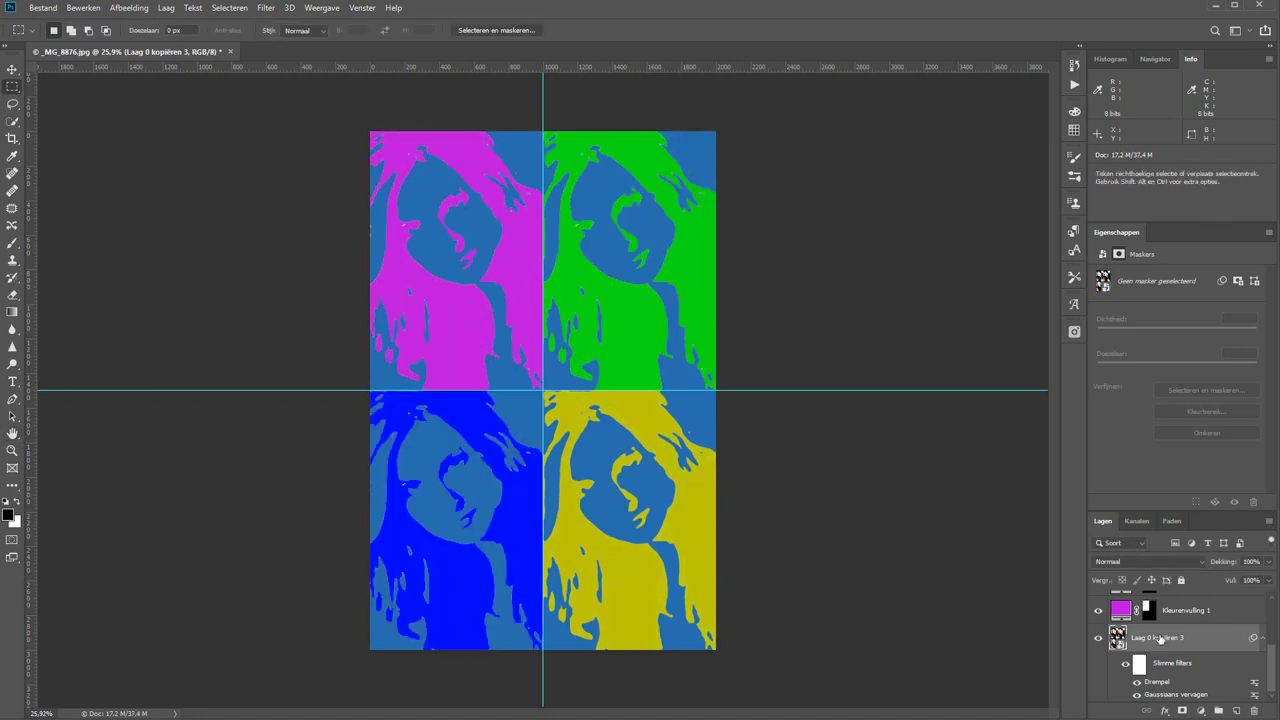
Step: Duplicate Laag 0 kopiëren 3 as Laag 0 kopiëren 4
scroll(1185, 652, up, 3)
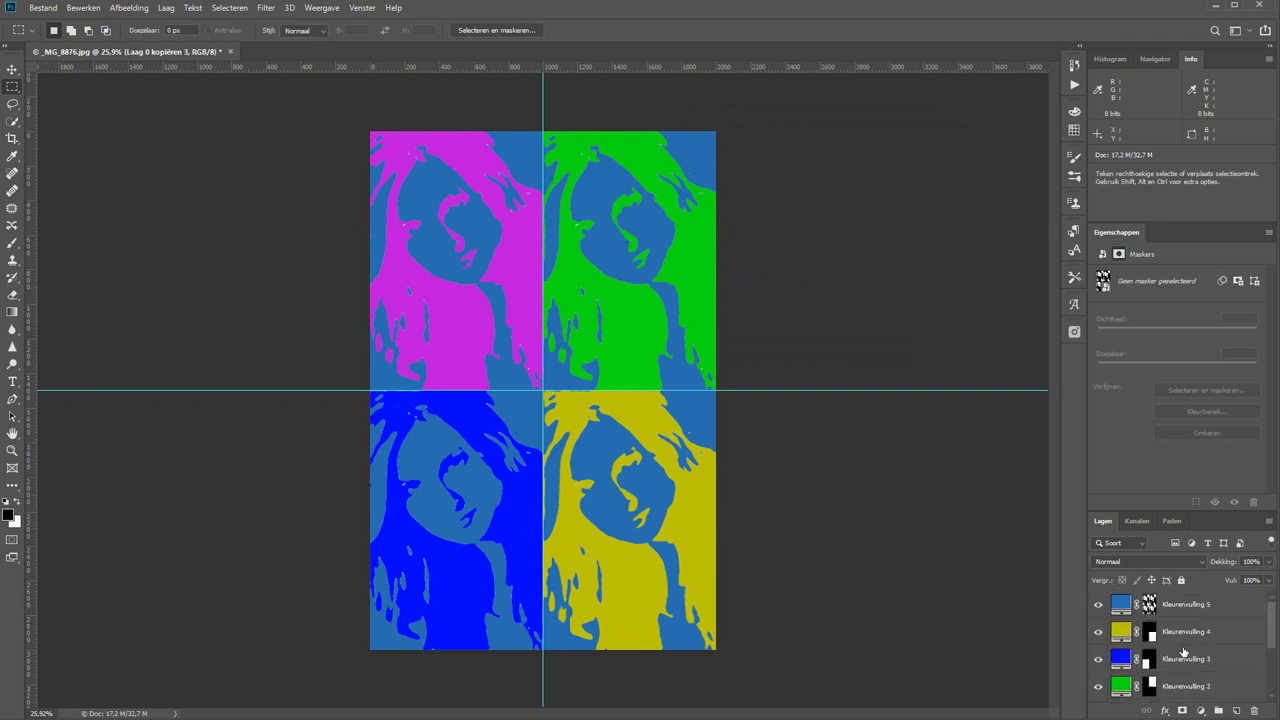
scroll(1205, 645, down, 3)
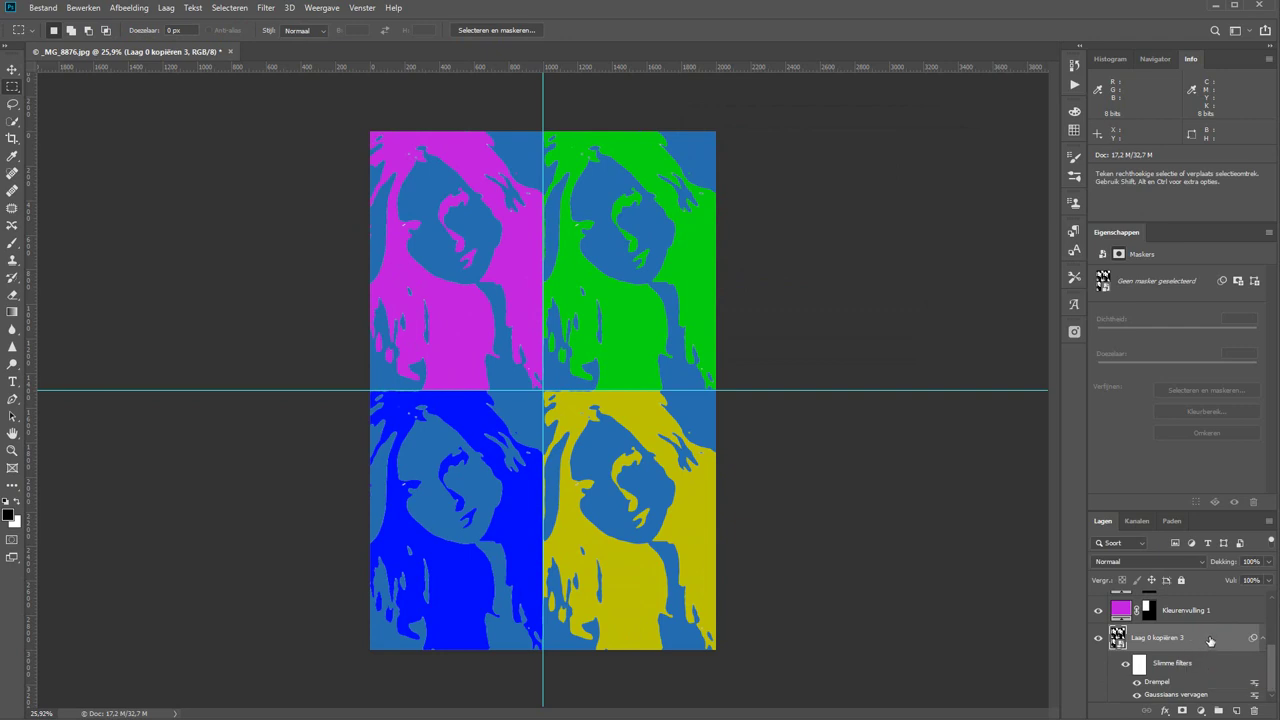
click(1204, 643)
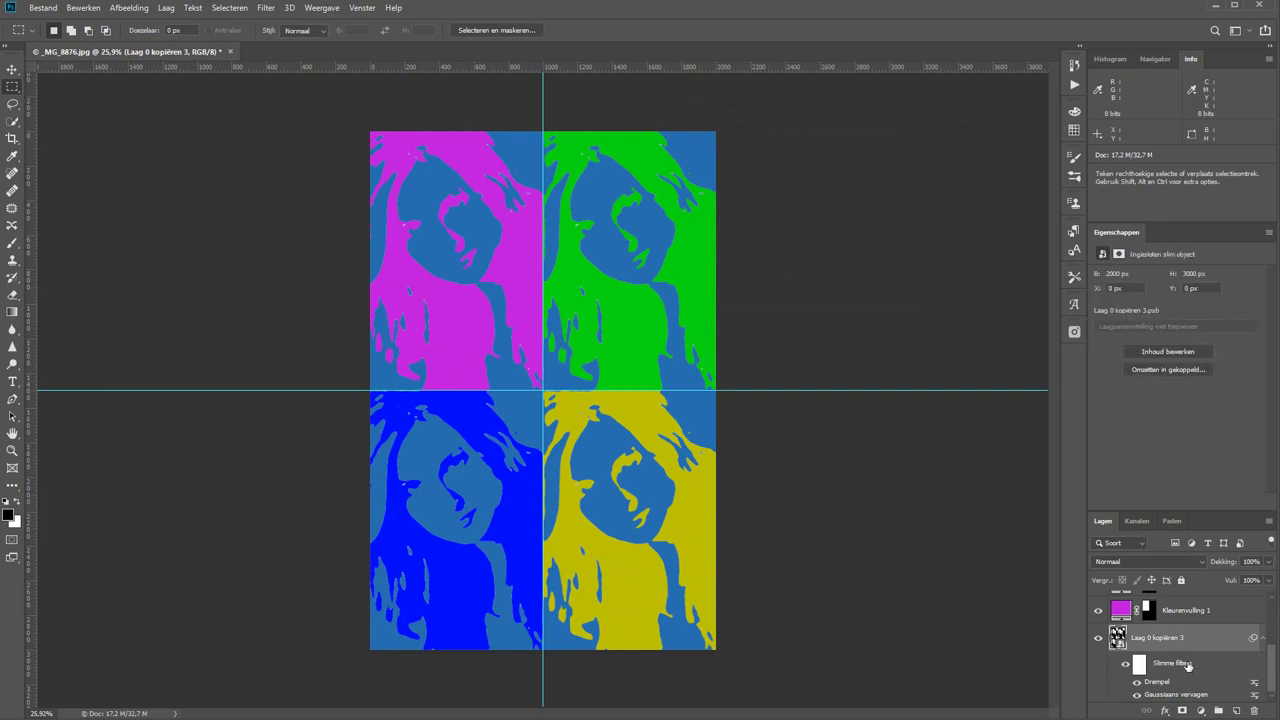
key(ctrl)
key(ctrl+j)
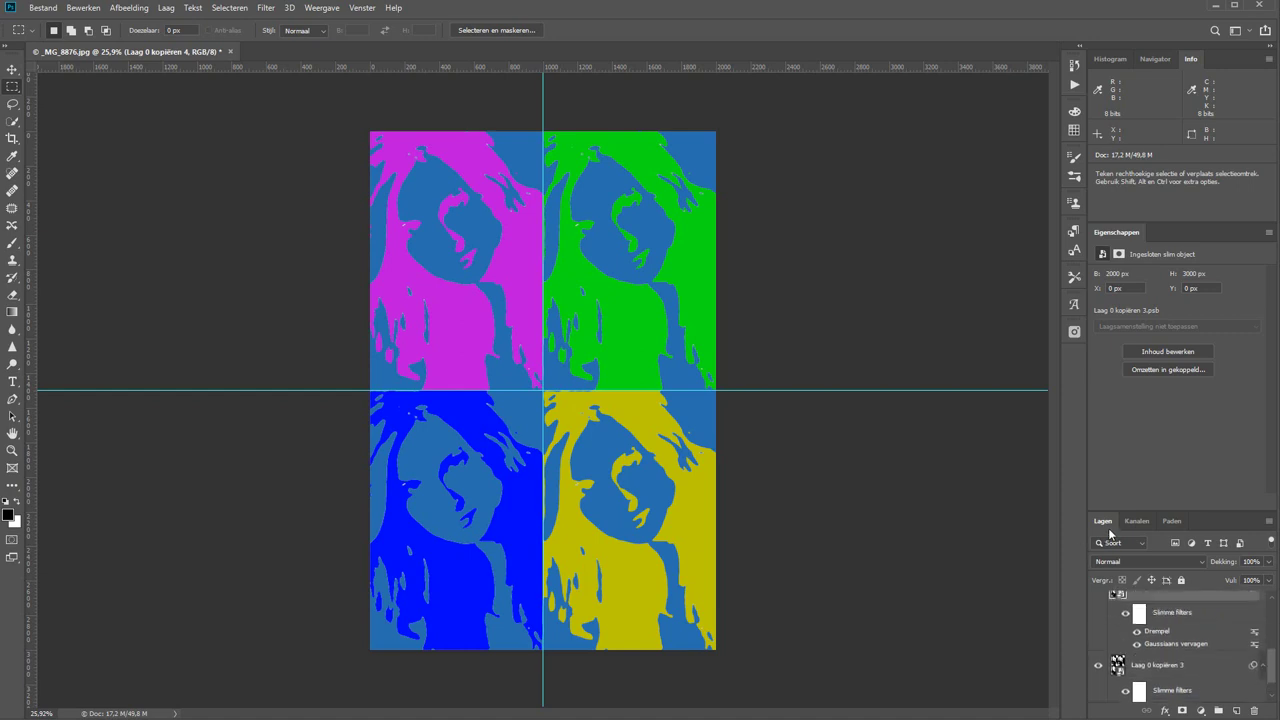
Step: Float and enlarge the Layers panel, then move Laag 0 kopiëren 4 to the top
drag(1101, 520, 834, 126)
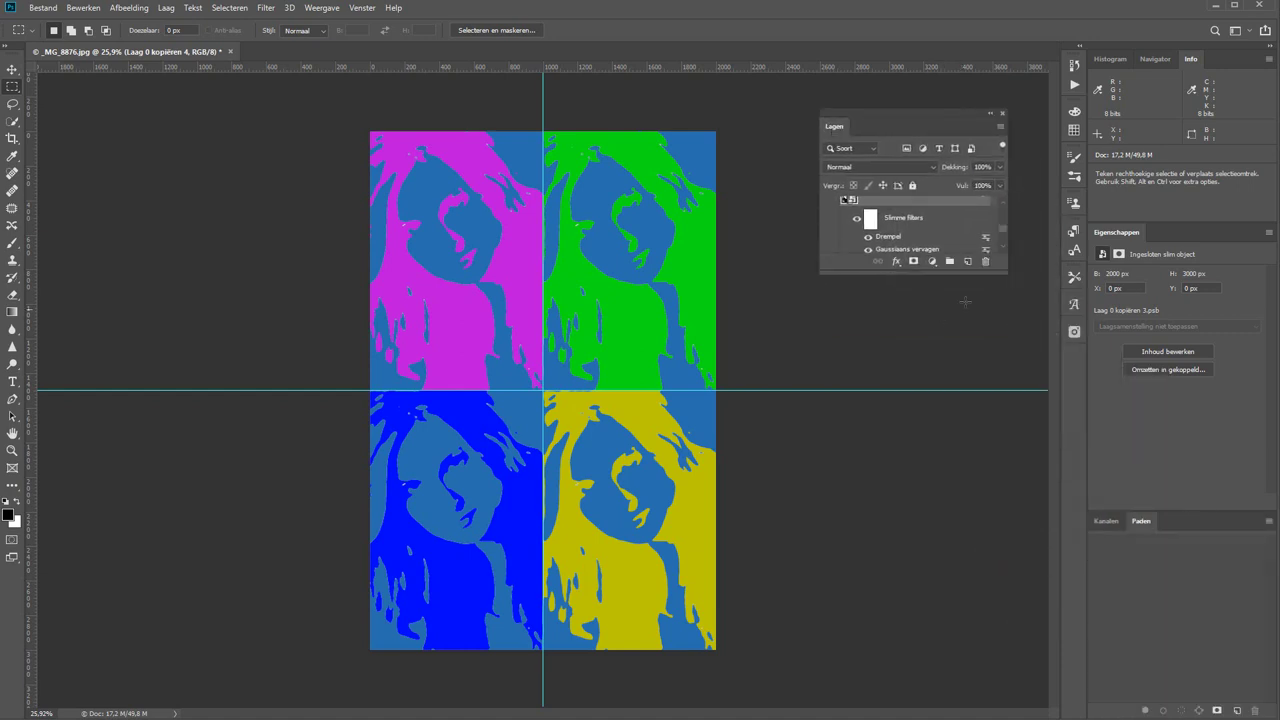
drag(970, 274, 962, 625)
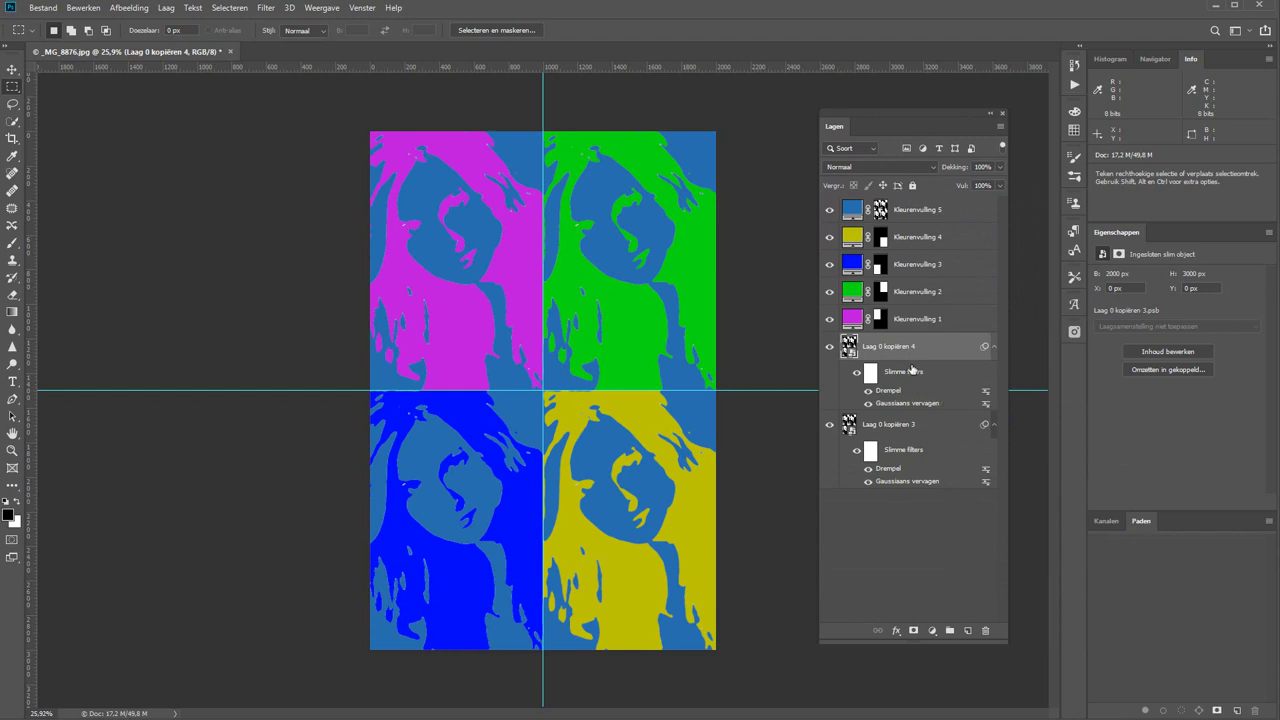
drag(926, 355, 900, 203)
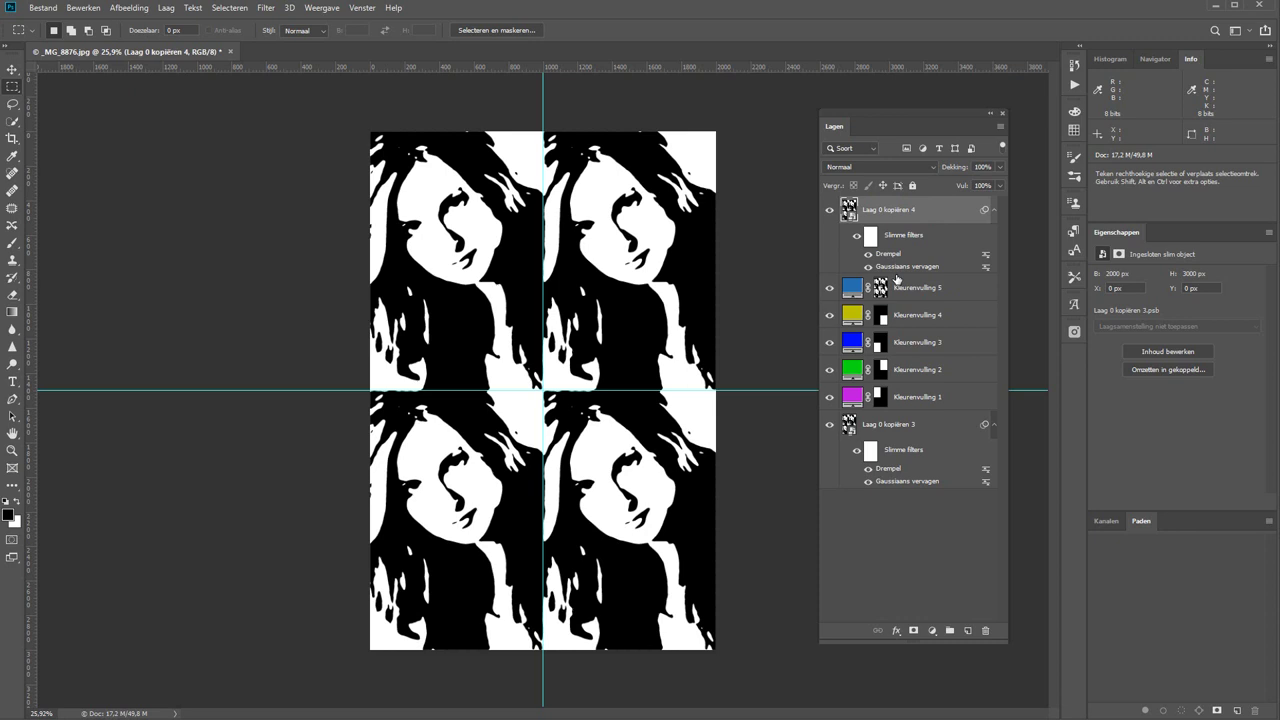
Step: Set Laag 0 kopiëren 4 to Donkerder and reduce its Gaussian blur radius to 1,7
click(868, 170)
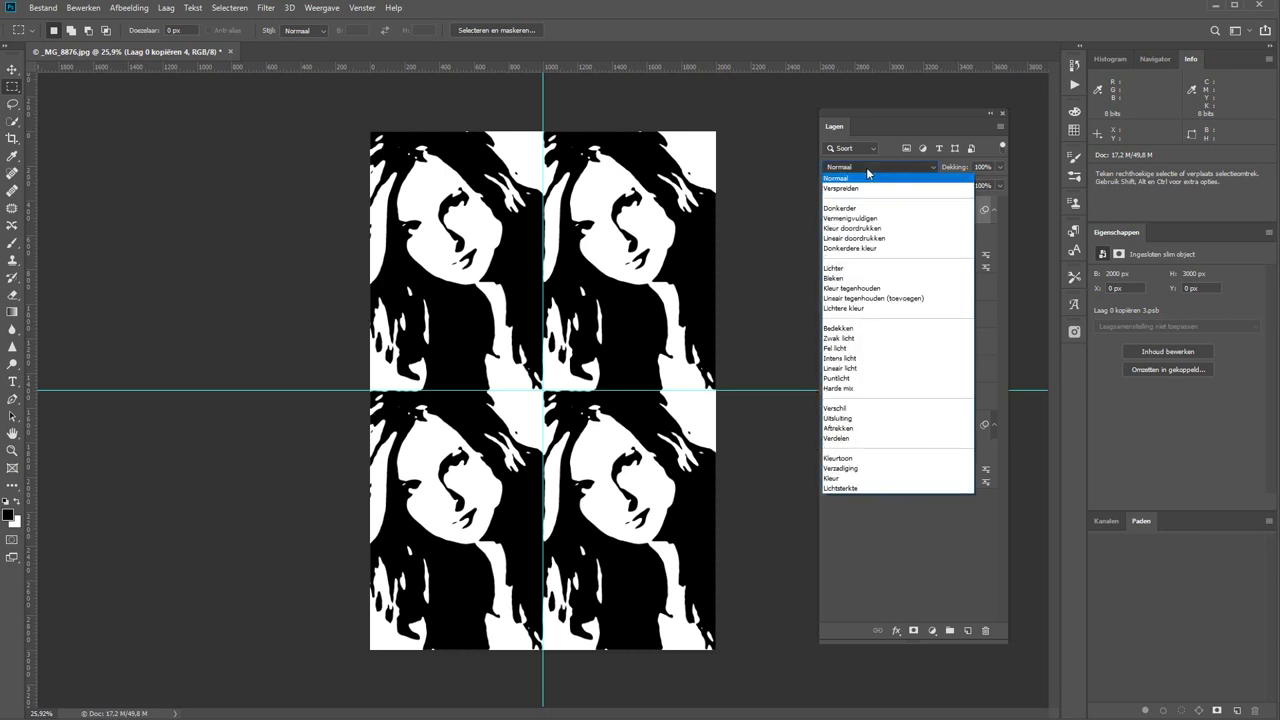
click(851, 209)
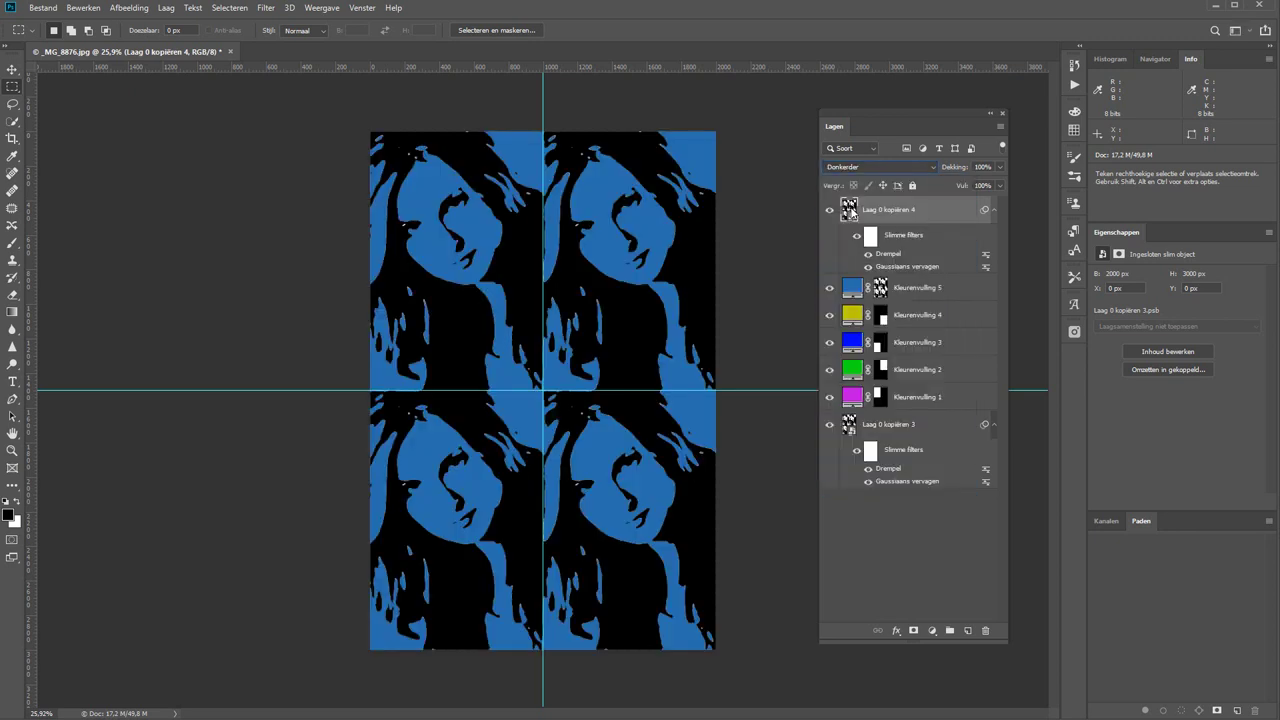
double_click(897, 267)
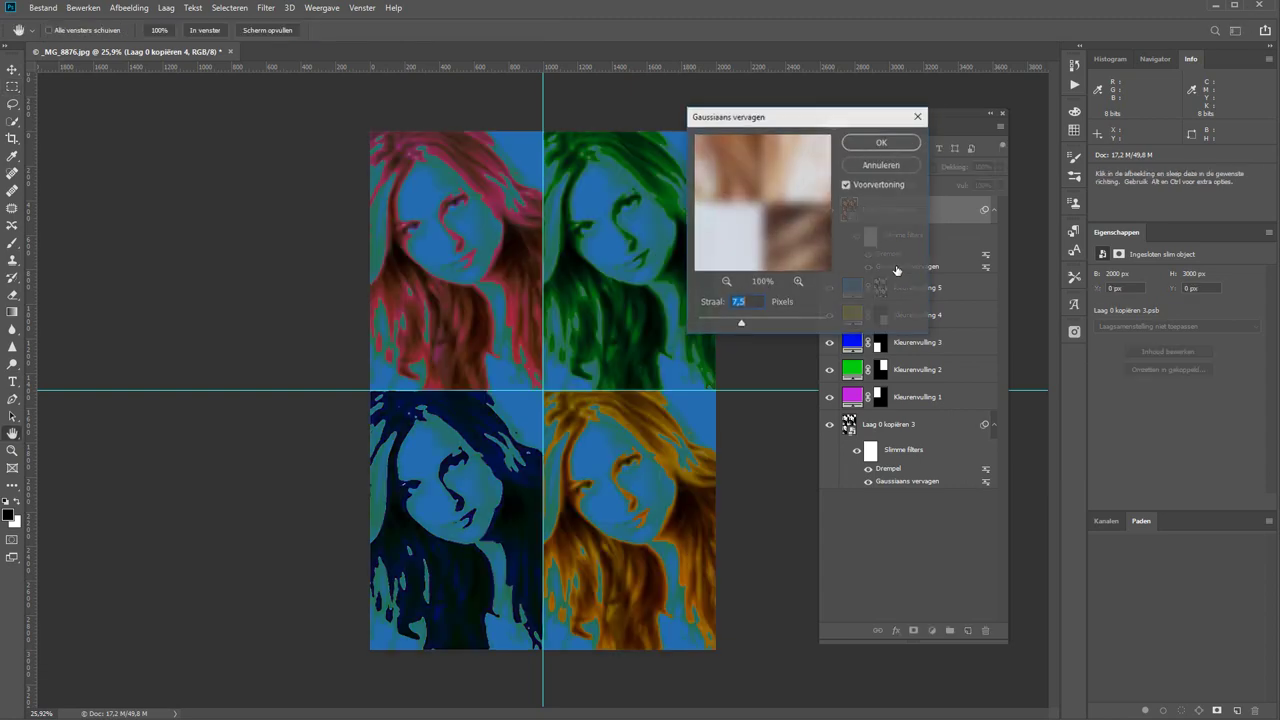
click(881, 138)
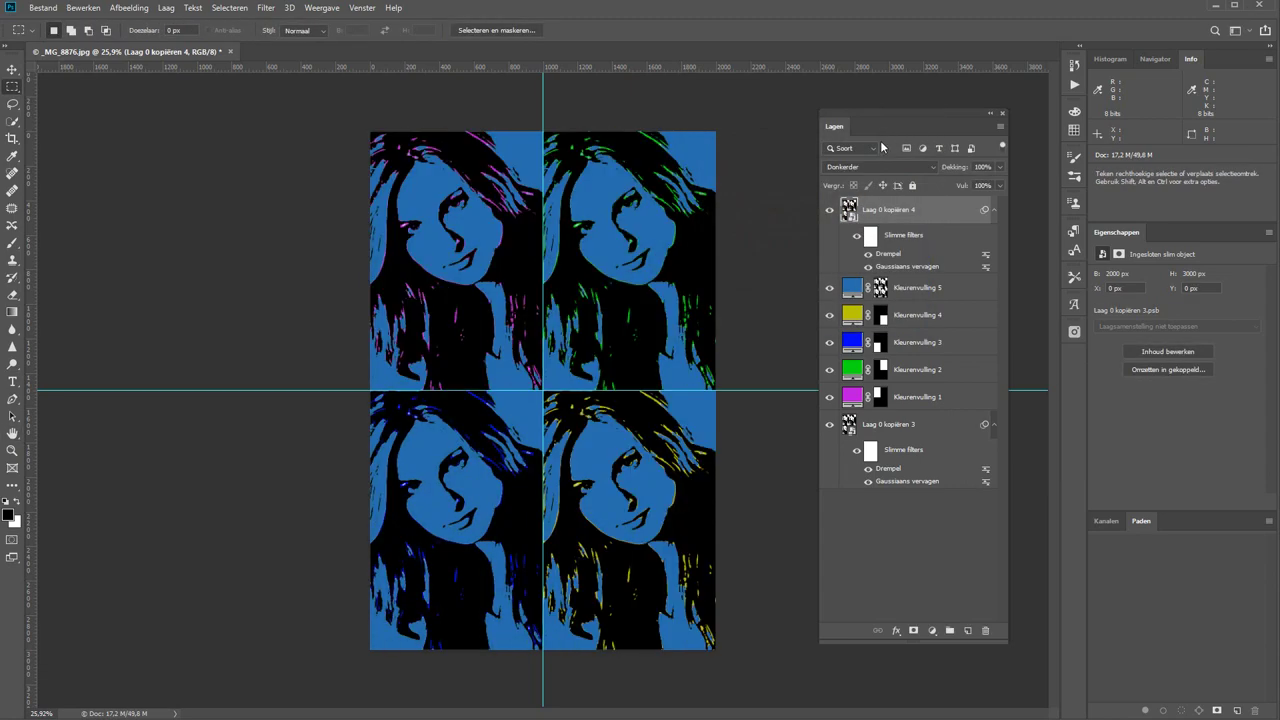
double_click(886, 267)
drag(717, 320, 709, 320)
click(900, 146)
key(alt)
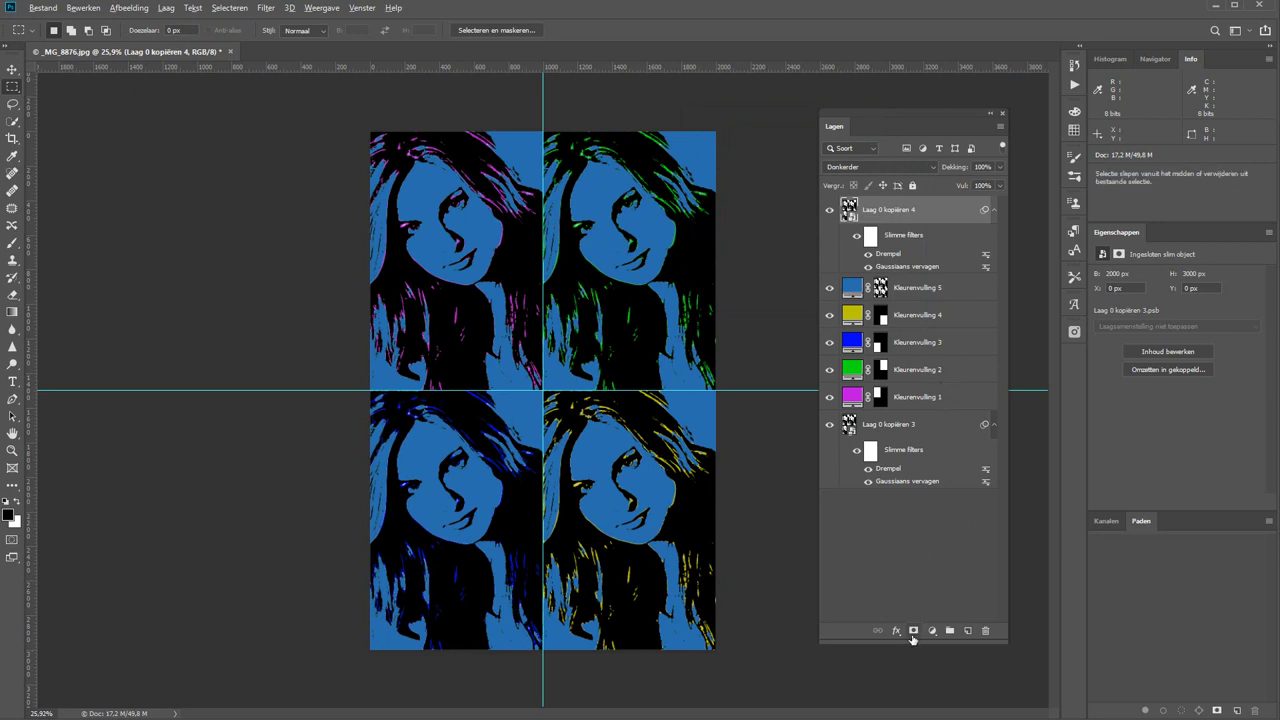
Step: Add a black mask and brush white to reveal the magenta portrait's face and eye
alt+click(912, 634)
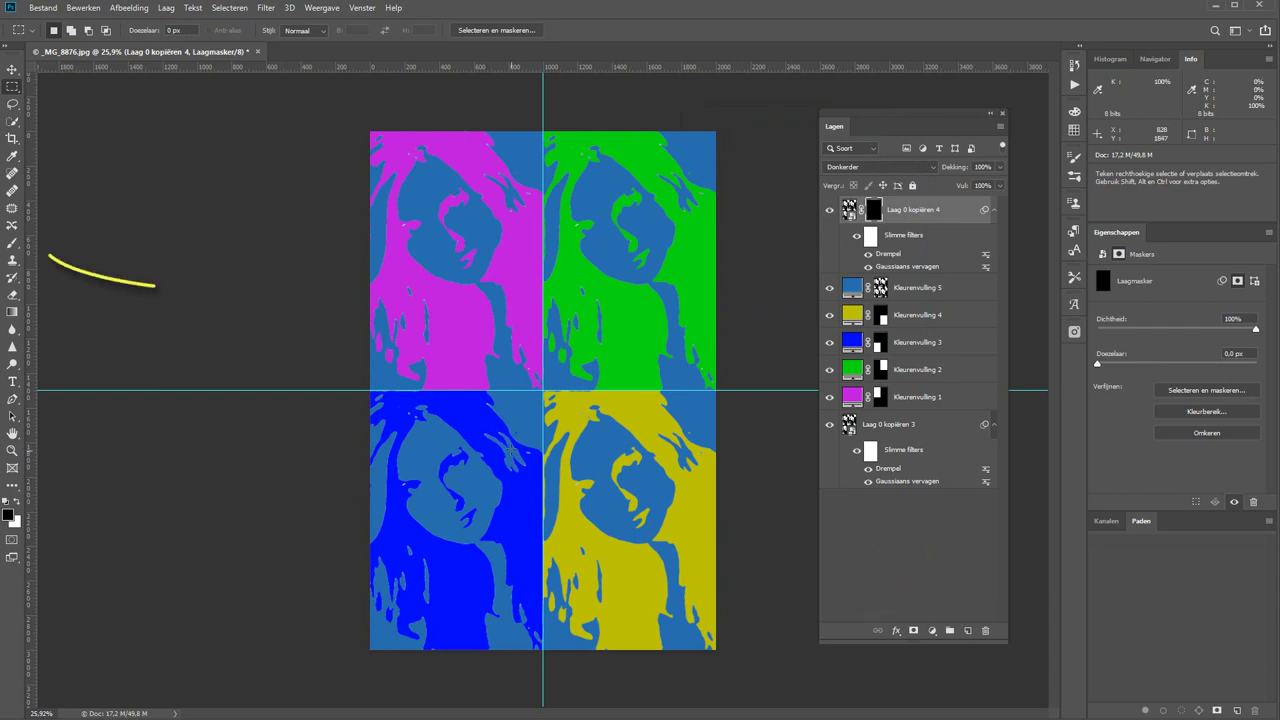
key(b)
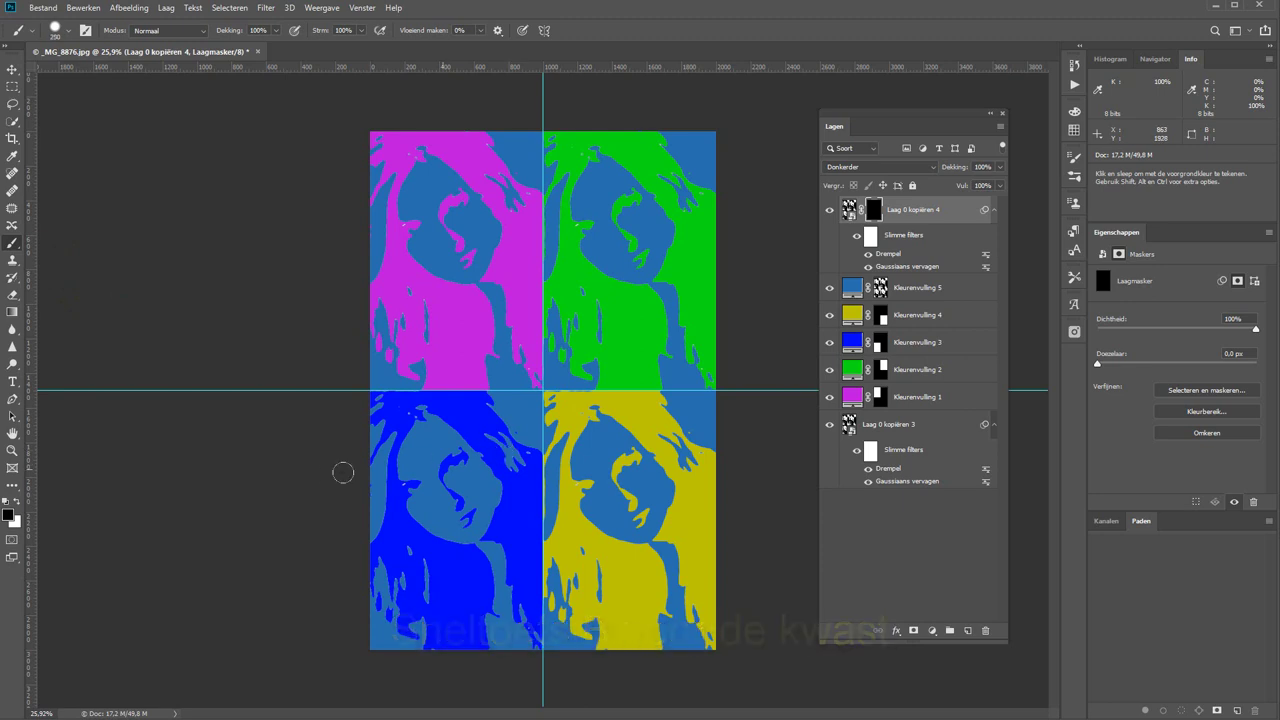
click(17, 505)
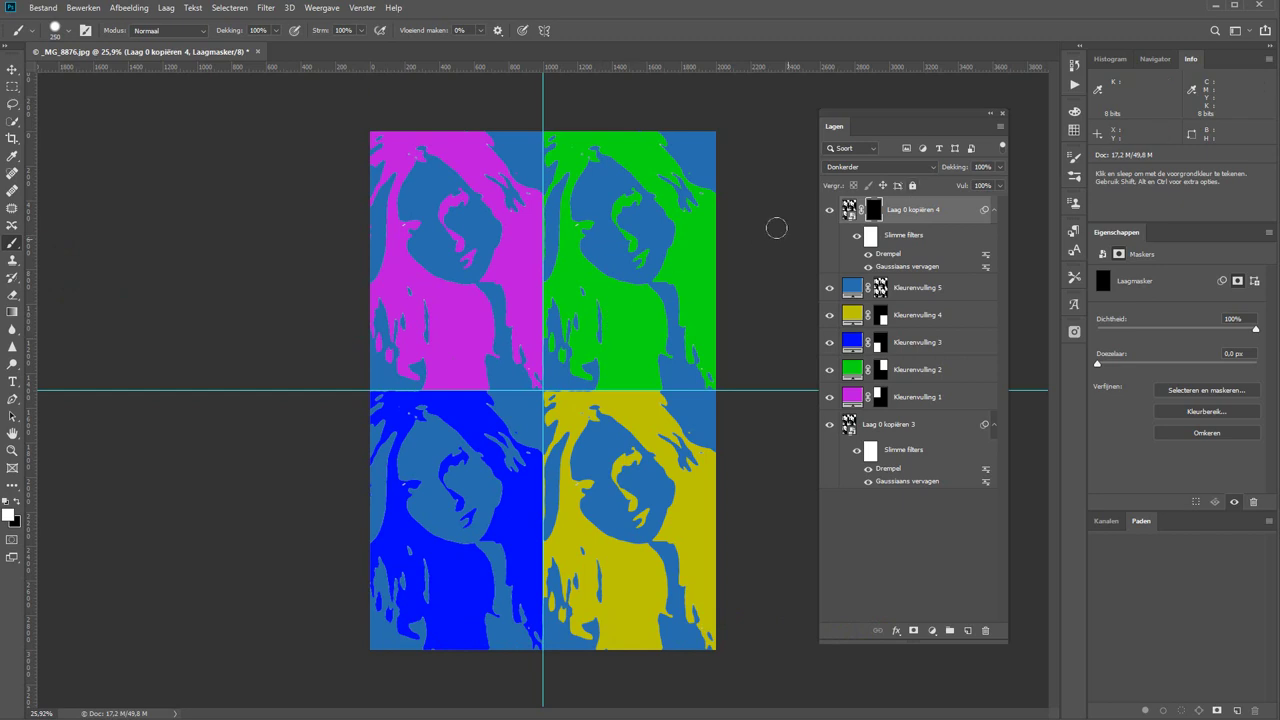
mouse_move(464, 194)
mouse_down()
mouse_move(442, 224)
mouse_move(464, 262)
mouse_up()
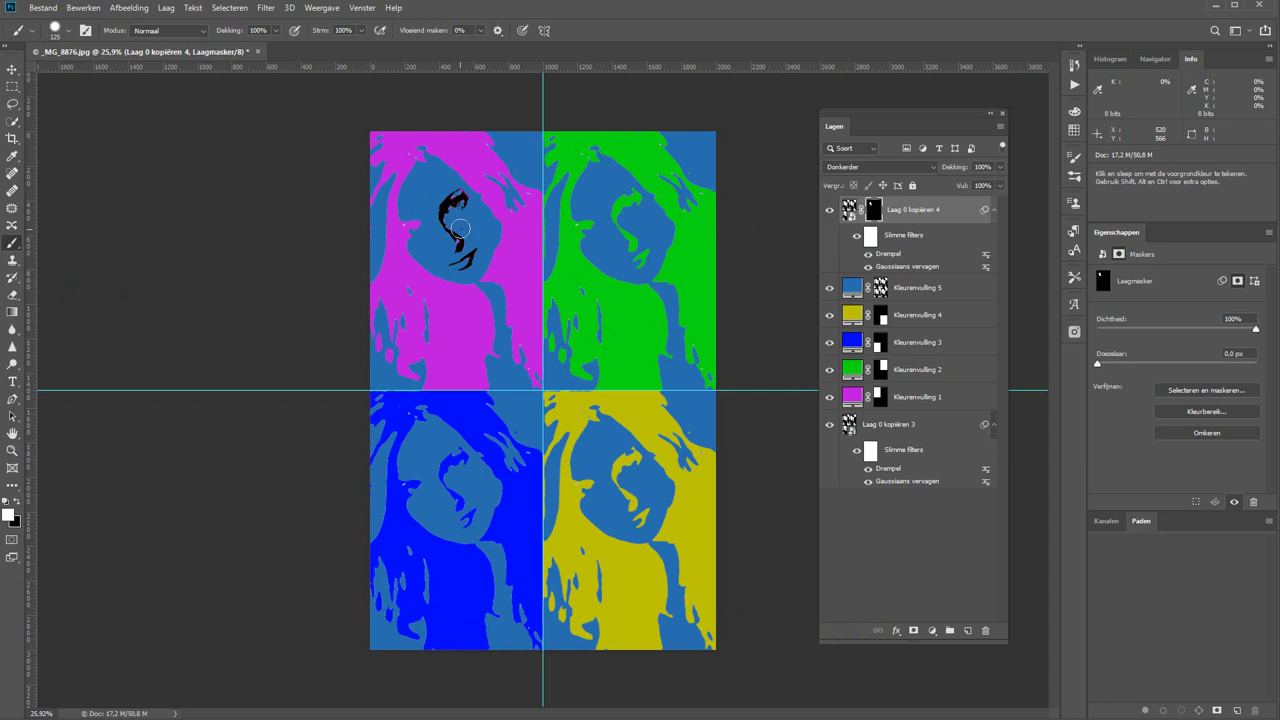
drag(424, 220, 410, 232)
Step: Reveal the green, olive and blue portraits' eyes and noses, and lower opacity to 73%
drag(582, 226, 590, 230)
mouse_move(636, 194)
mouse_down()
mouse_move(618, 222)
mouse_move(640, 262)
mouse_up()
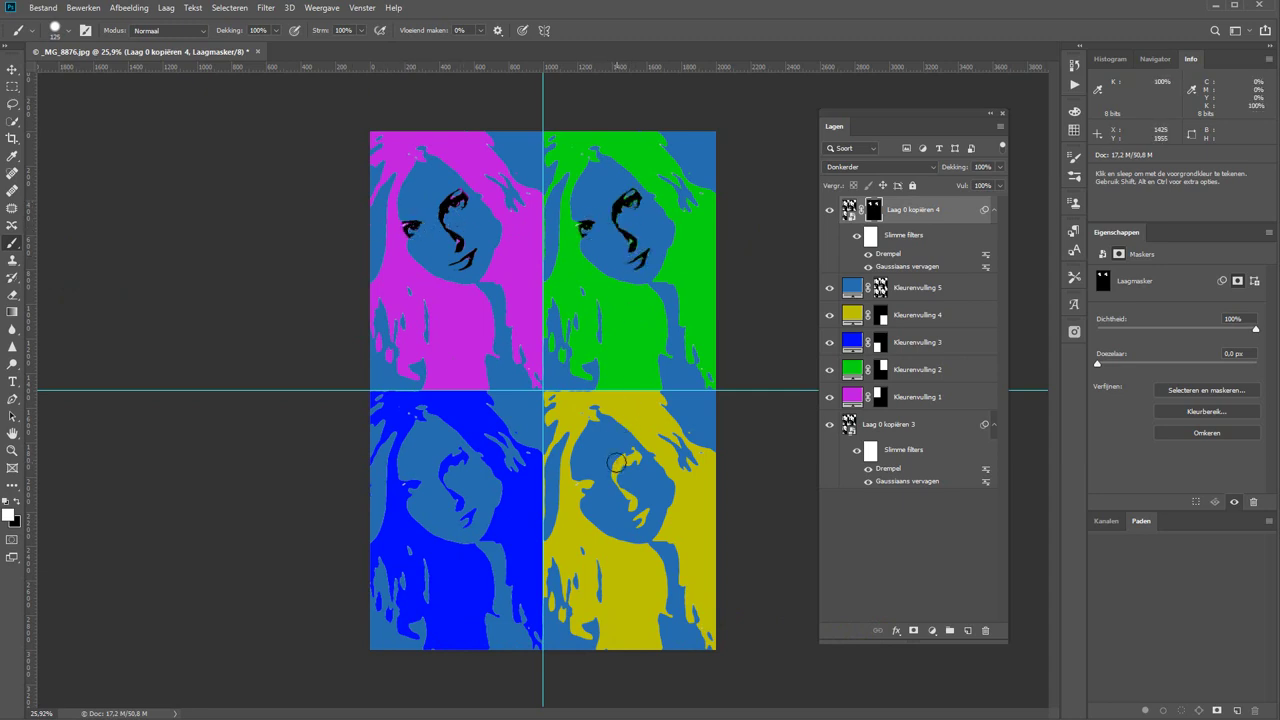
drag(617, 462, 640, 526)
drag(592, 480, 582, 498)
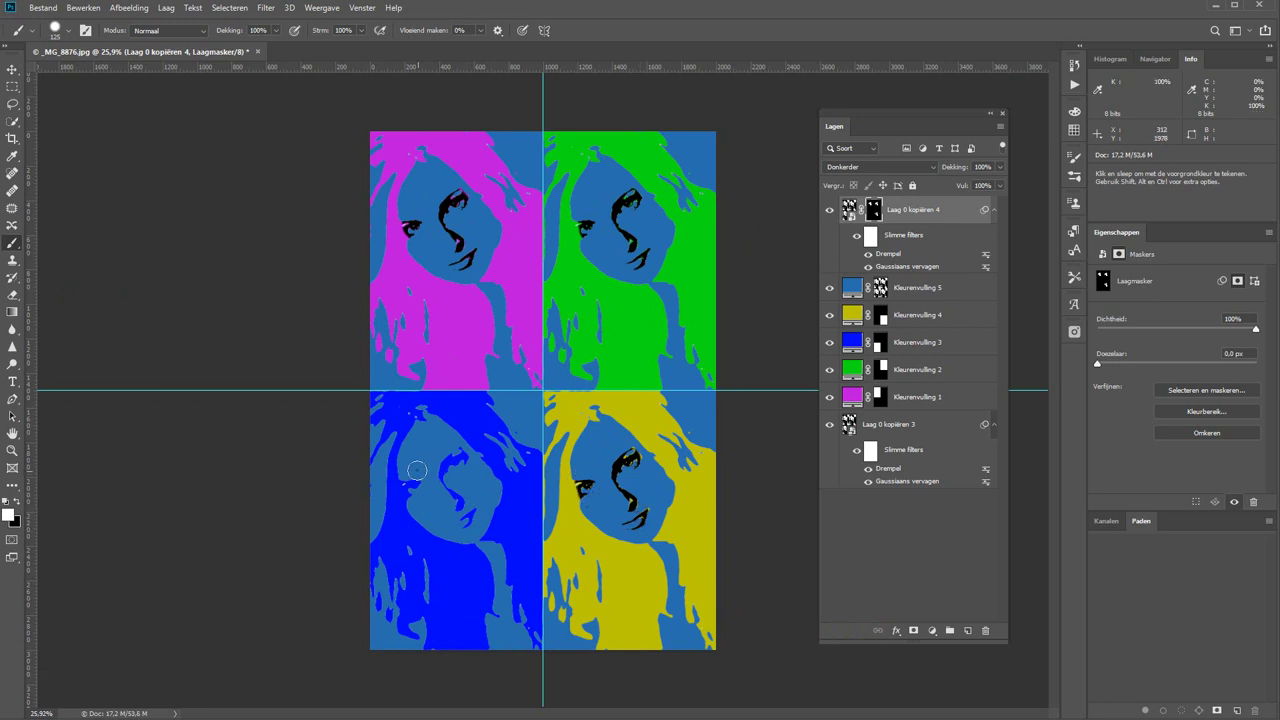
mouse_move(445, 448)
mouse_down()
mouse_move(464, 474)
mouse_move(450, 496)
mouse_move(410, 490)
mouse_up()
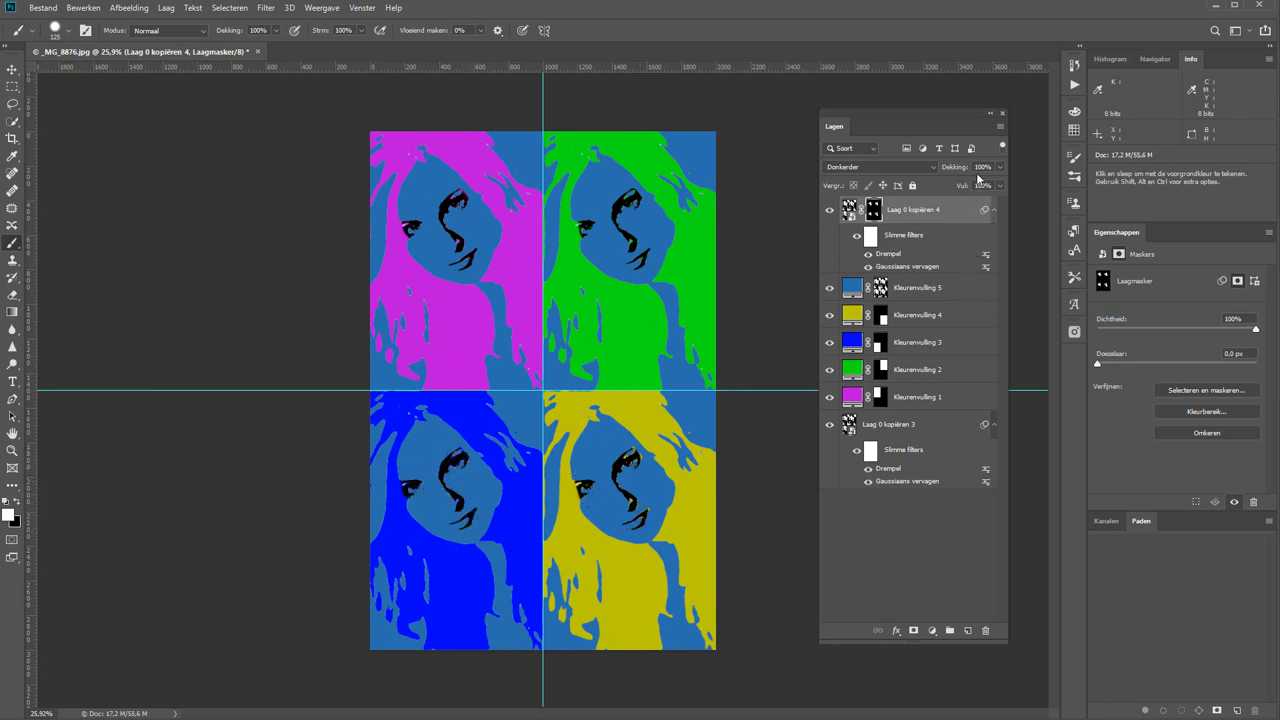
drag(970, 168, 939, 169)
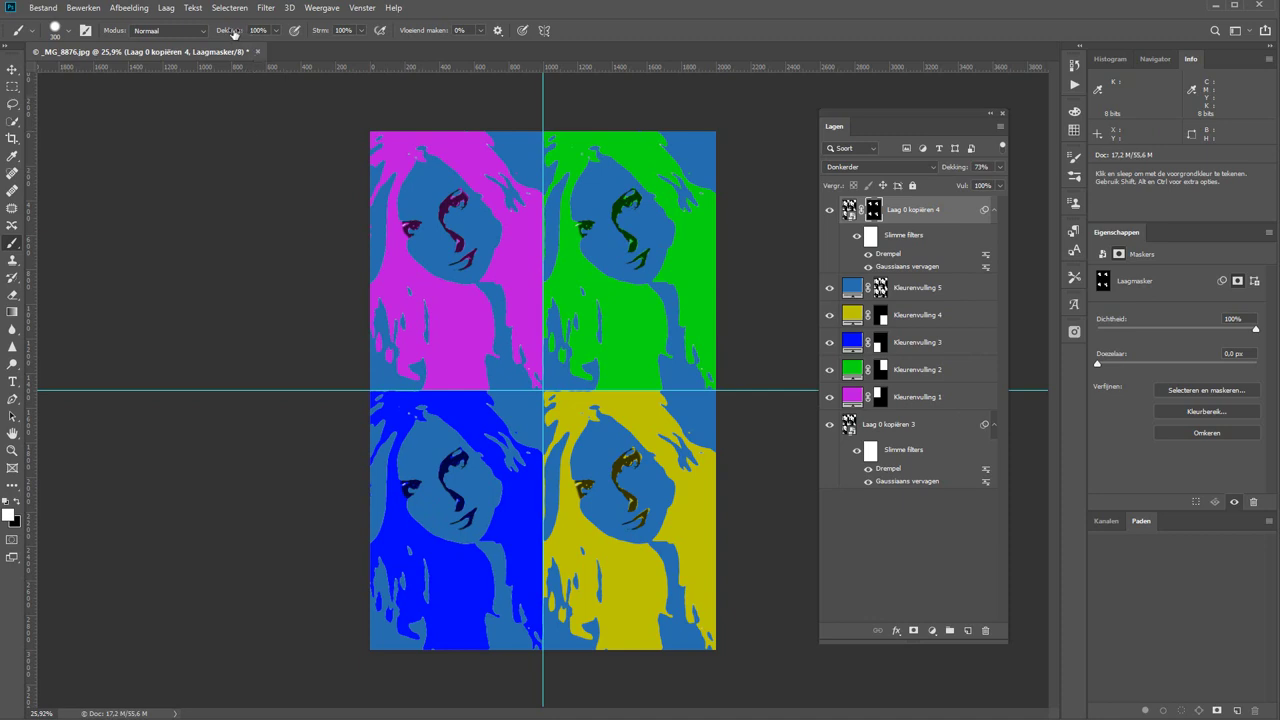
Step: At 50% brush strength, darken the top of the magenta portrait's hair and the yellow portrait's lower left
drag(232, 33, 203, 33)
mouse_move(311, 165)
mouse_down()
mouse_move(504, 110)
mouse_move(506, 158)
mouse_move(480, 180)
mouse_up()
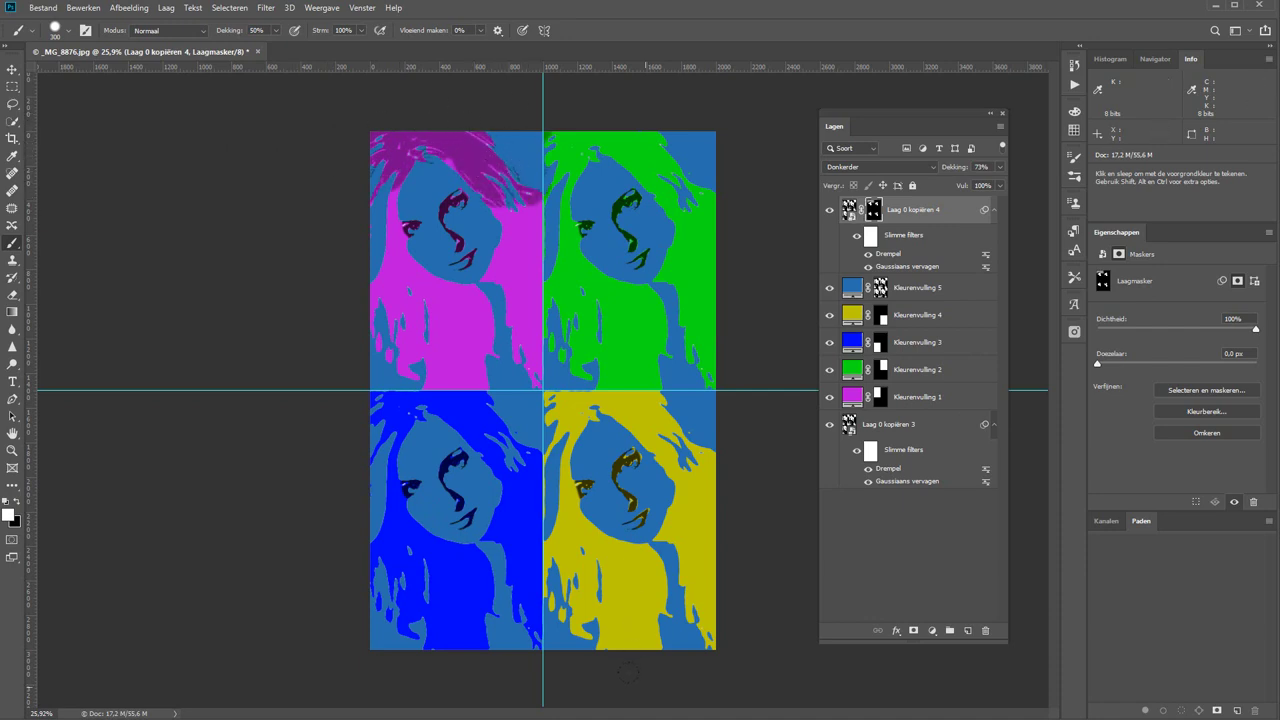
mouse_move(578, 635)
mouse_down()
mouse_move(560, 525)
mouse_move(540, 505)
mouse_move(570, 500)
mouse_move(594, 623)
mouse_move(613, 642)
mouse_up()
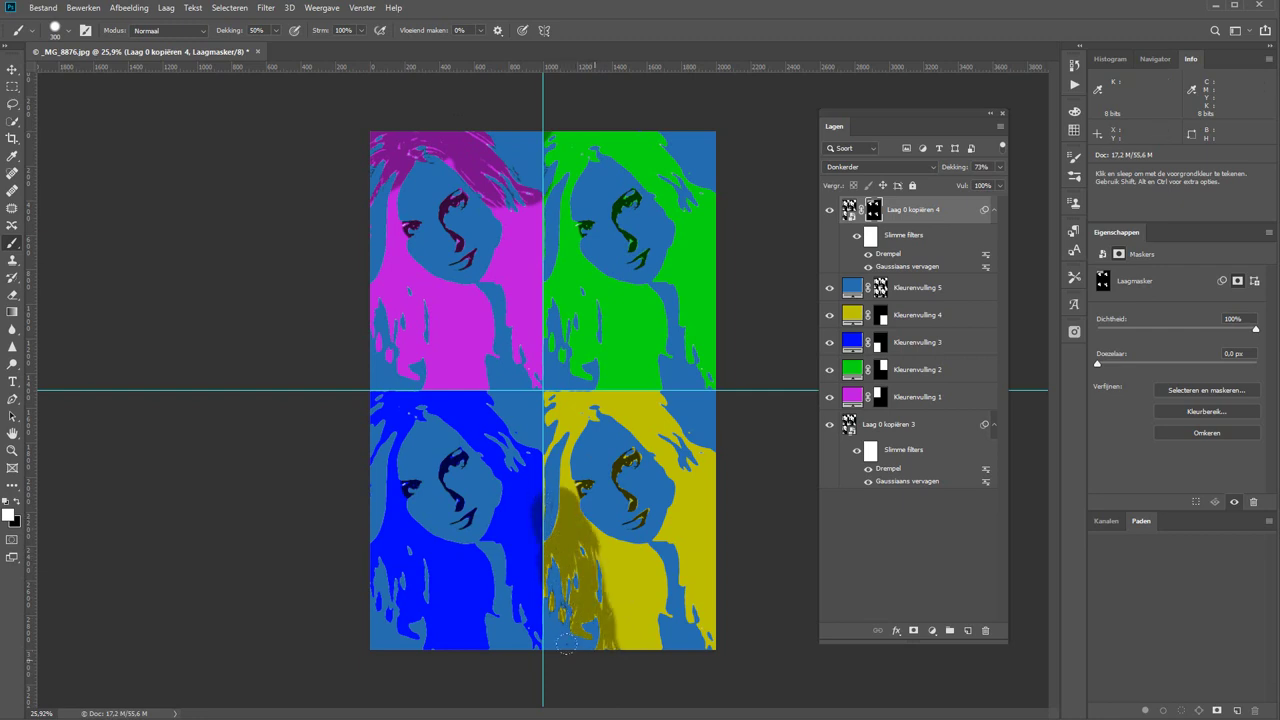
Step: Erase excess olive shadow on the yellow portrait's eye and cheek, then darken the green portrait's right-side hair
click(16, 501)
mouse_move(500, 505)
mouse_down()
mouse_move(625, 495)
mouse_move(565, 520)
mouse_move(580, 480)
mouse_move(635, 520)
mouse_move(612, 472)
mouse_move(645, 524)
mouse_up()
key(x)
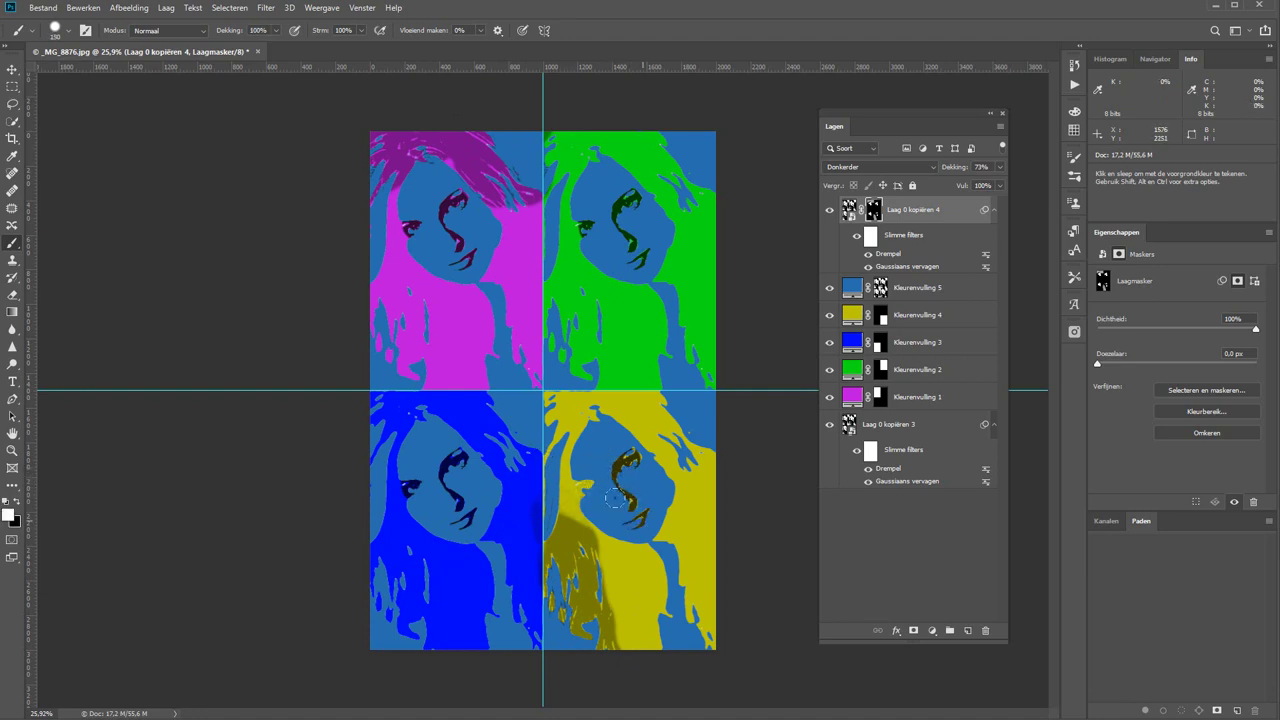
drag(580, 476, 593, 498)
mouse_move(733, 372)
mouse_down()
mouse_move(700, 362)
mouse_move(668, 272)
mouse_move(678, 248)
mouse_move(733, 343)
mouse_move(706, 300)
mouse_up()
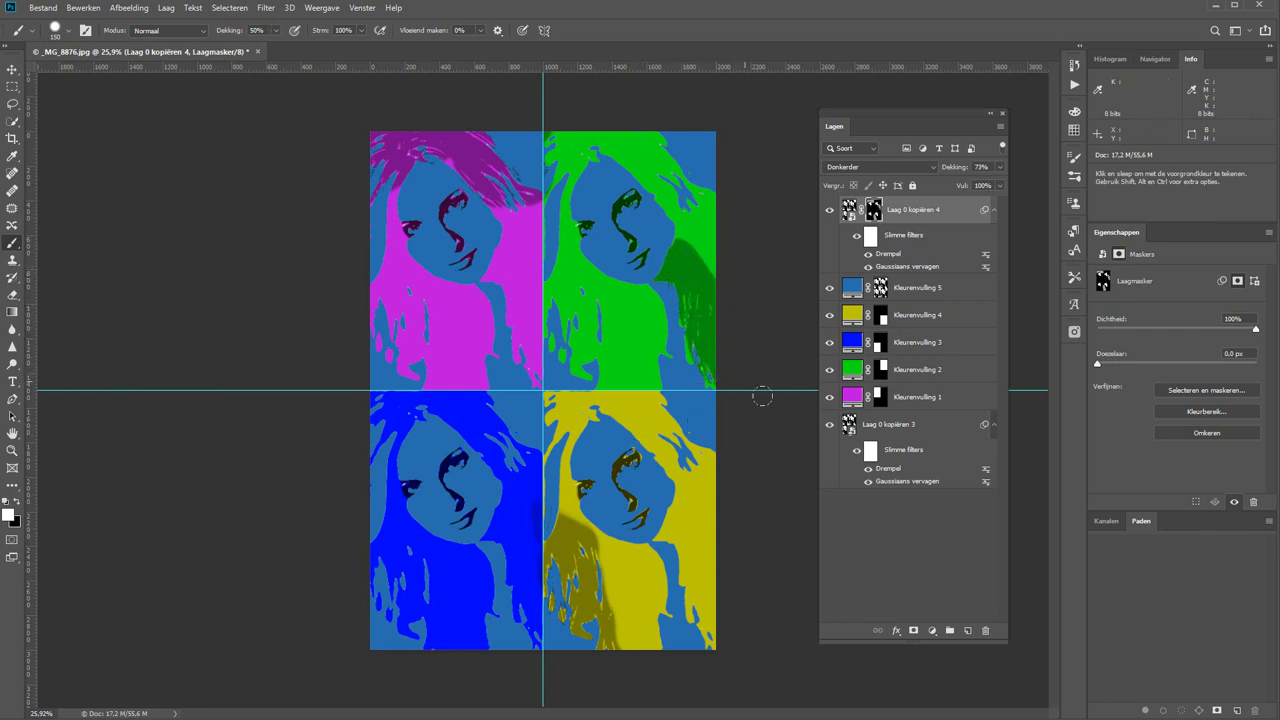
Step: Lighten the blue background fill colour and change the magenta fill to pink
double_click(852, 288)
mouse_move(189, 183)
mouse_down()
mouse_move(177, 154)
mouse_move(235, 153)
mouse_up()
click(362, 132)
double_click(852, 396)
click(350, 134)
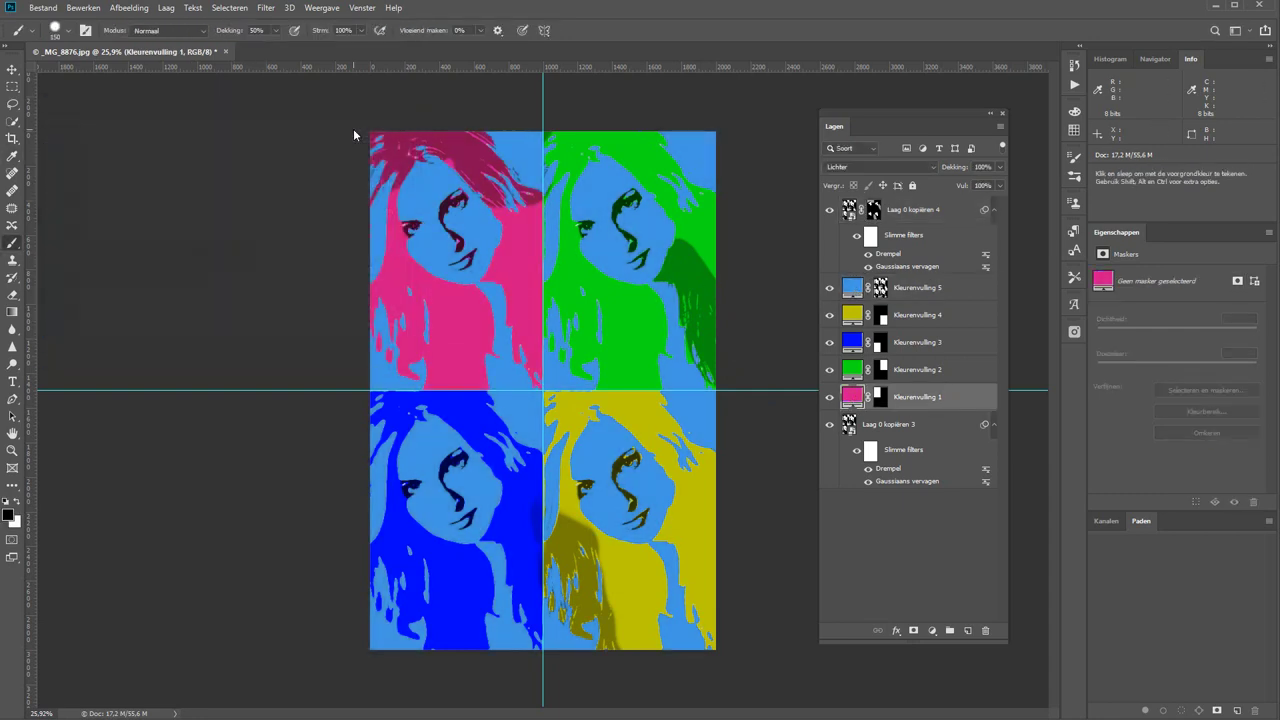
Step: Paint the detail layer's mask to darken the yellow portrait's upper-left hair to olive at 50% strength
click(874, 210)
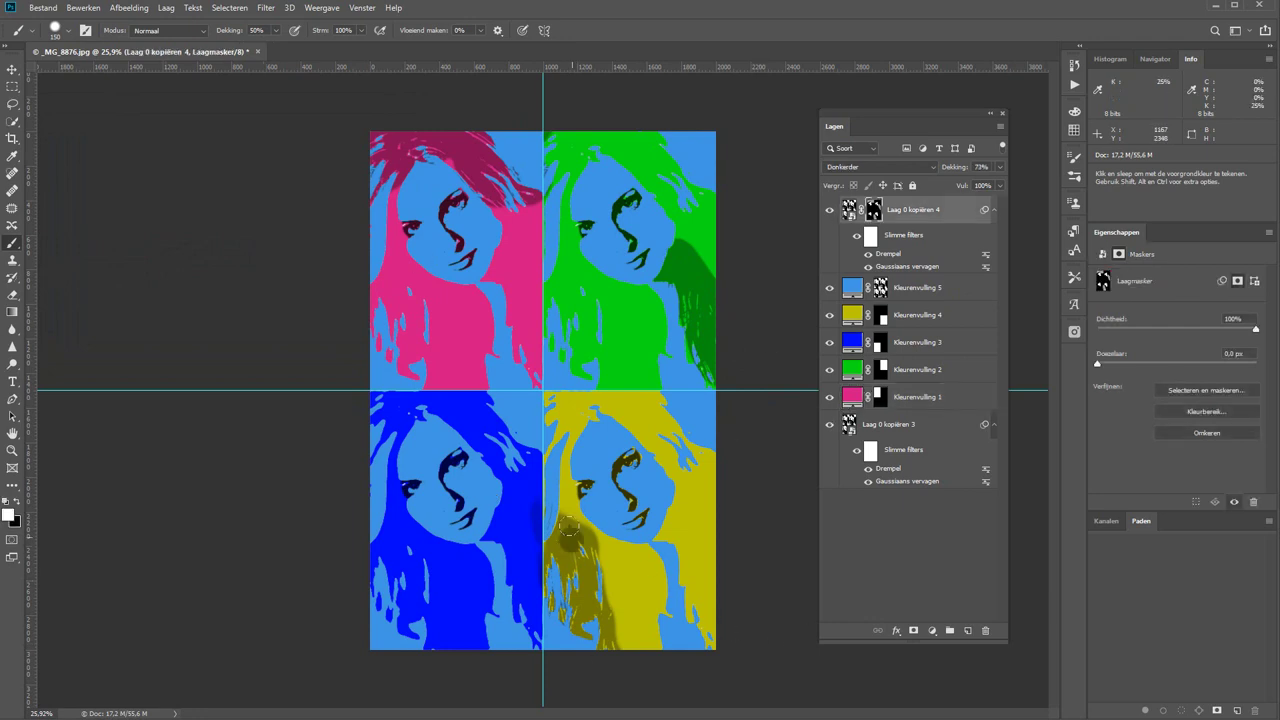
drag(556, 498, 565, 415)
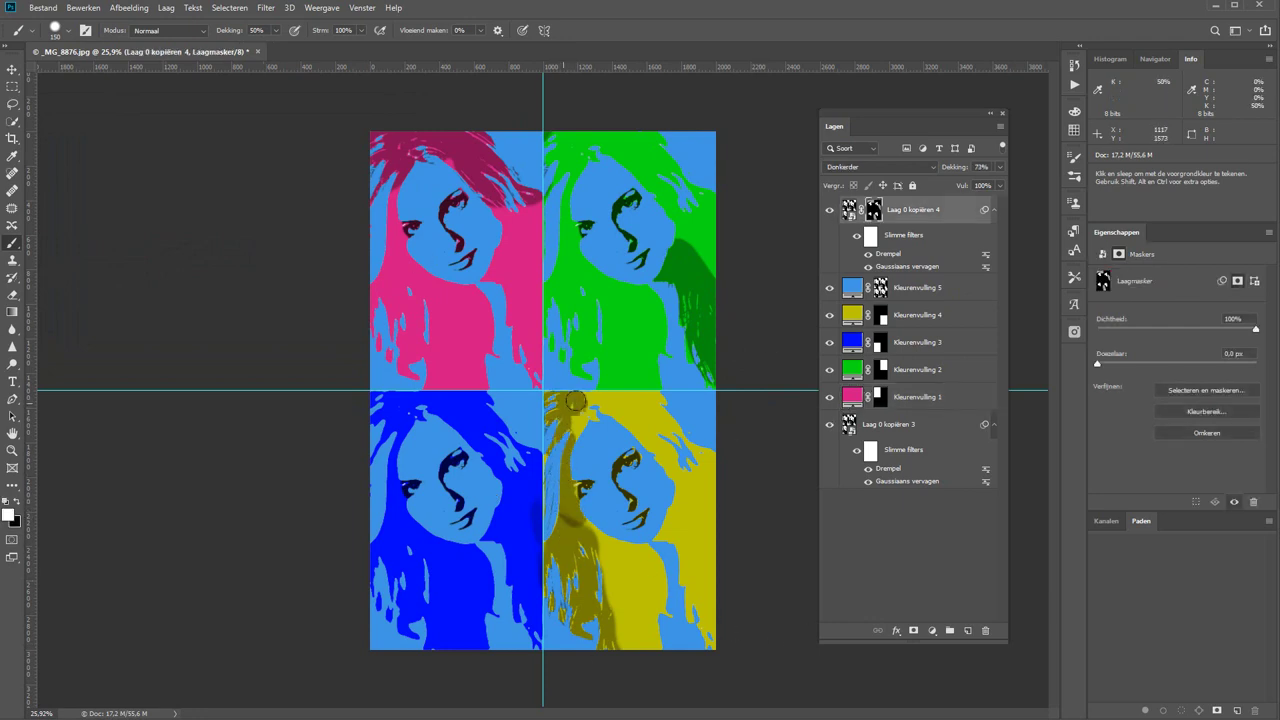
key(x)
key(0)
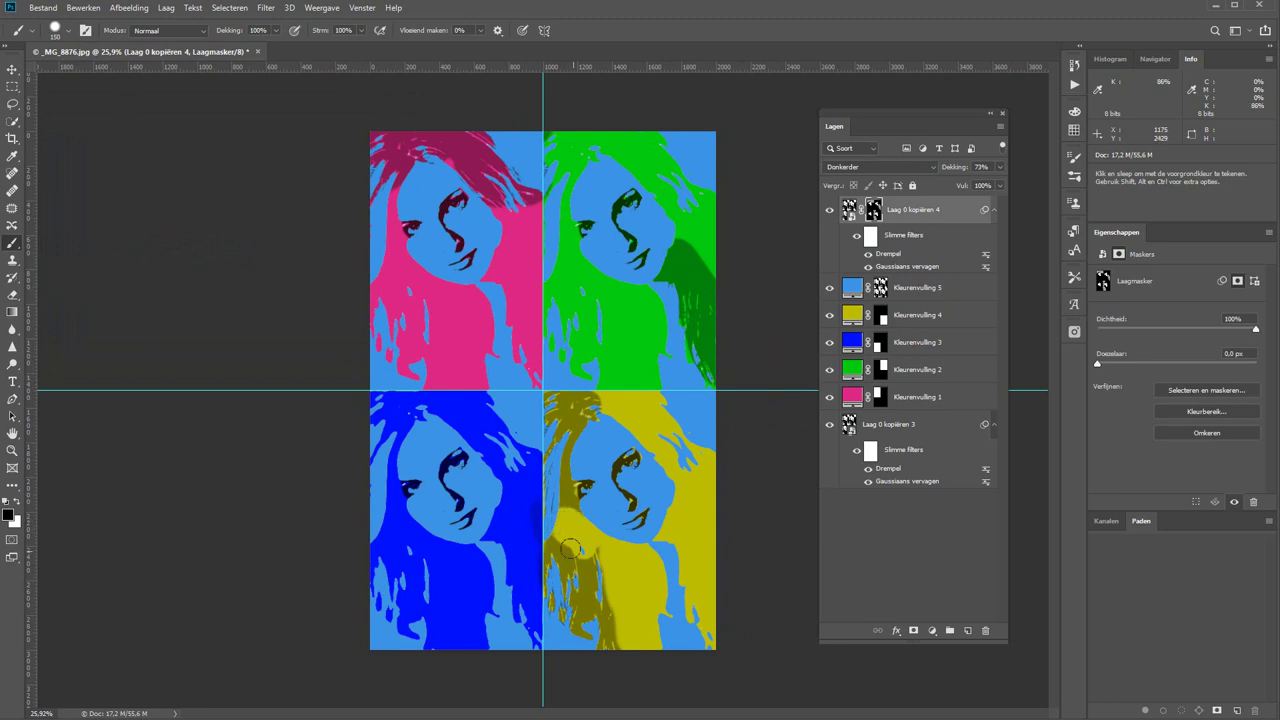
key(ctrl+z)
key(ctrl+backslash)
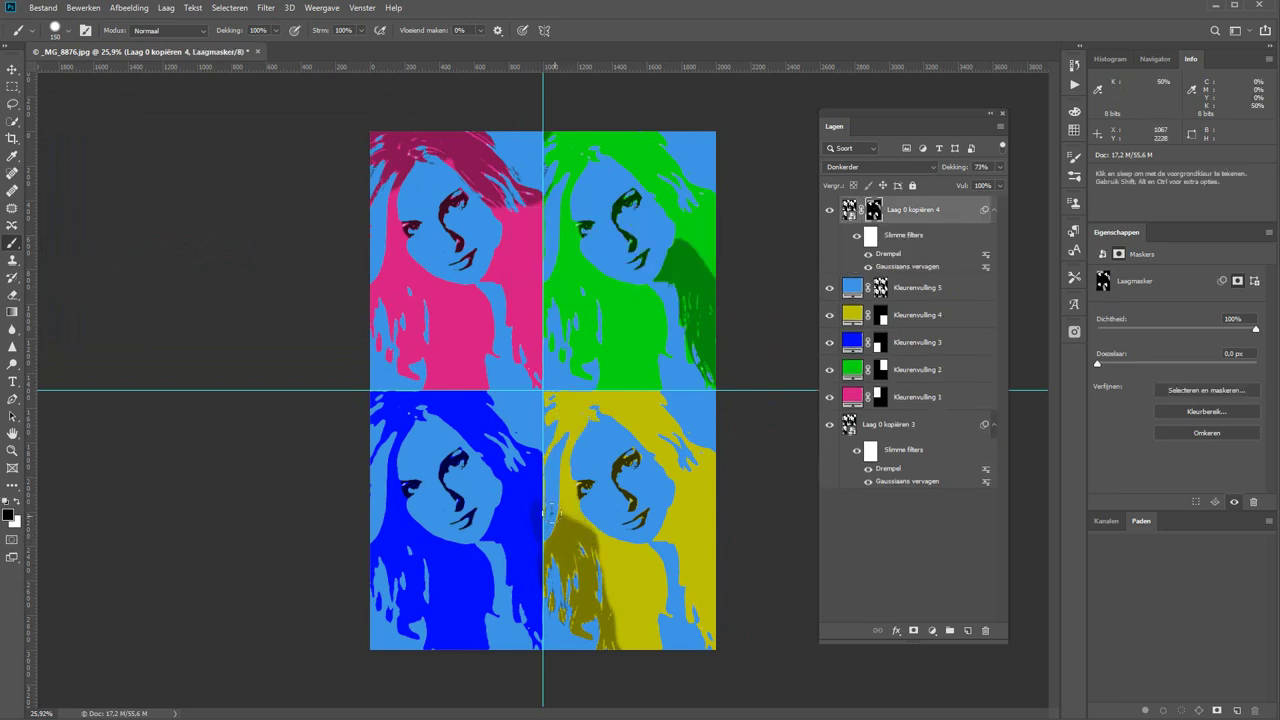
mouse_move(550, 513)
mouse_down()
mouse_move(590, 640)
mouse_move(578, 632)
mouse_move(560, 395)
mouse_move(563, 600)
mouse_move(550, 580)
mouse_up()
key(x)
key(5)
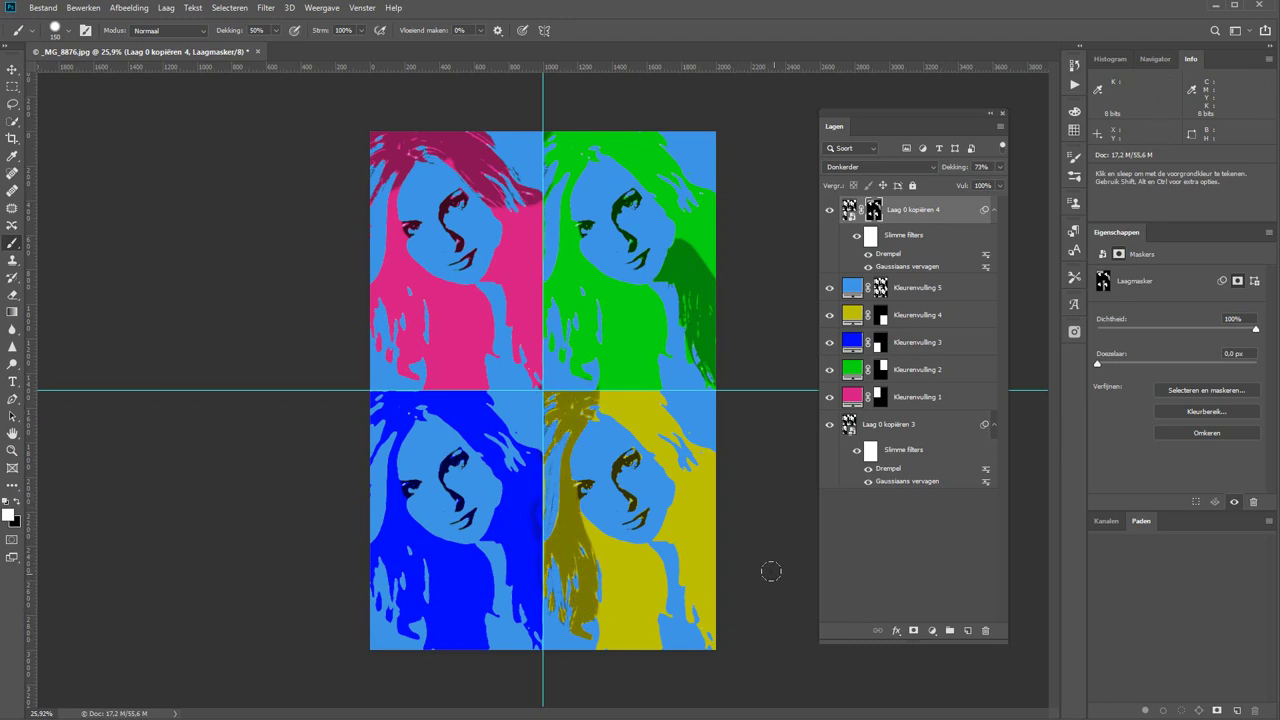
double_click(852, 369)
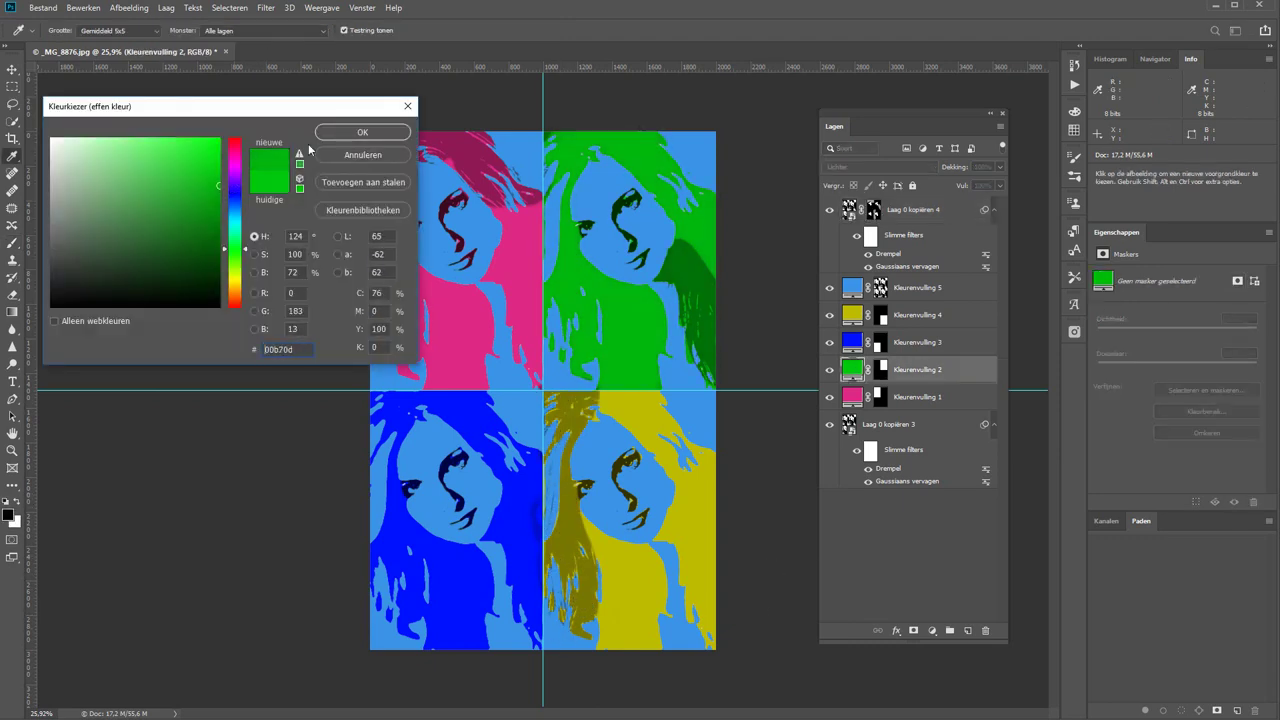
key(Escape)
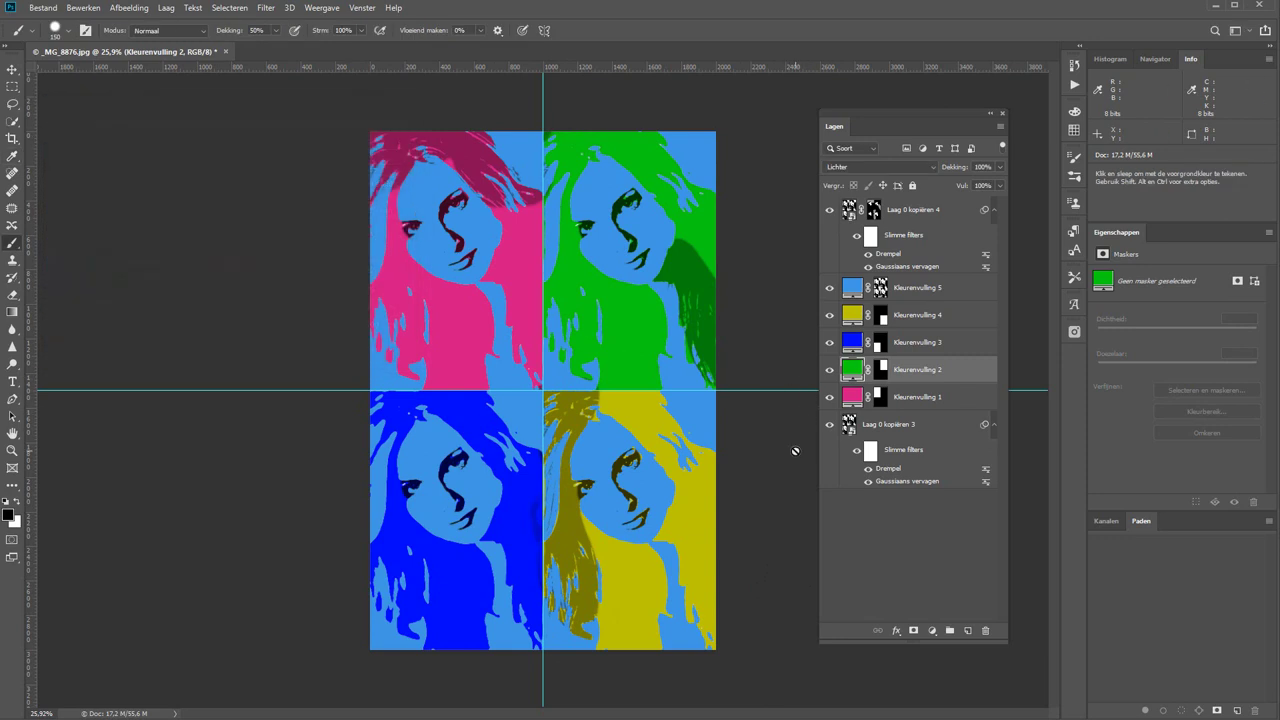
click(871, 549)
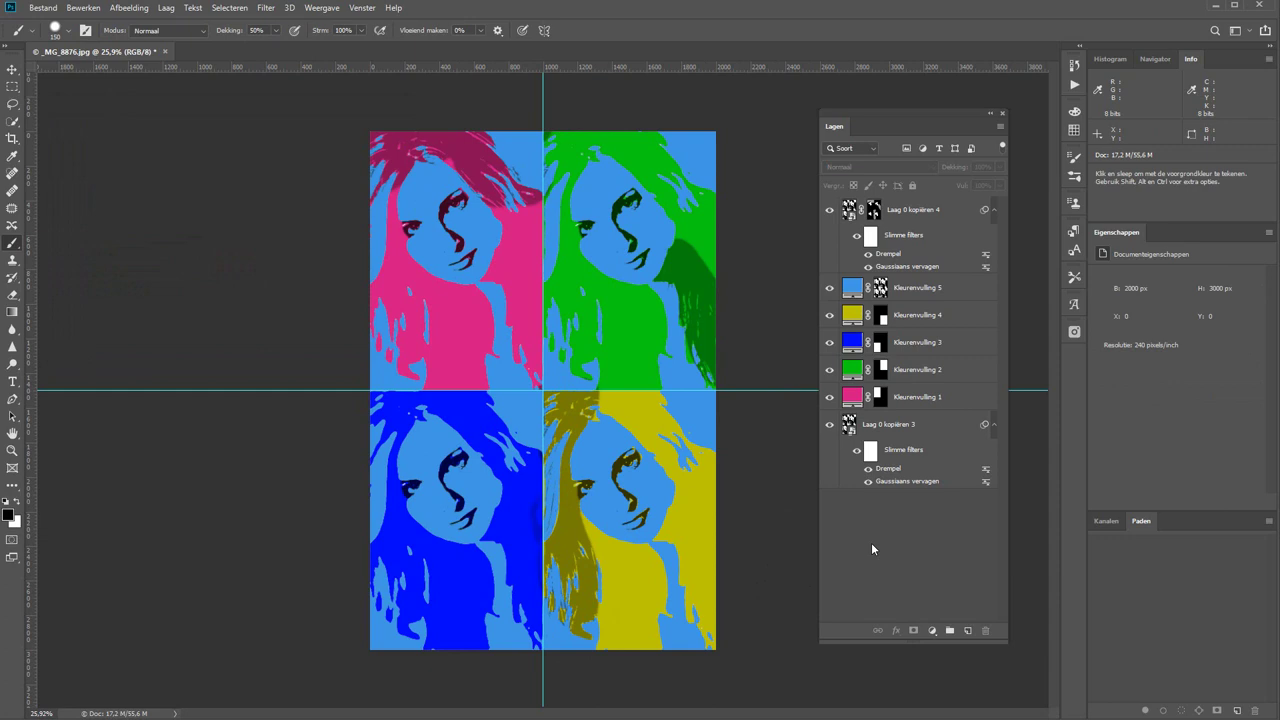